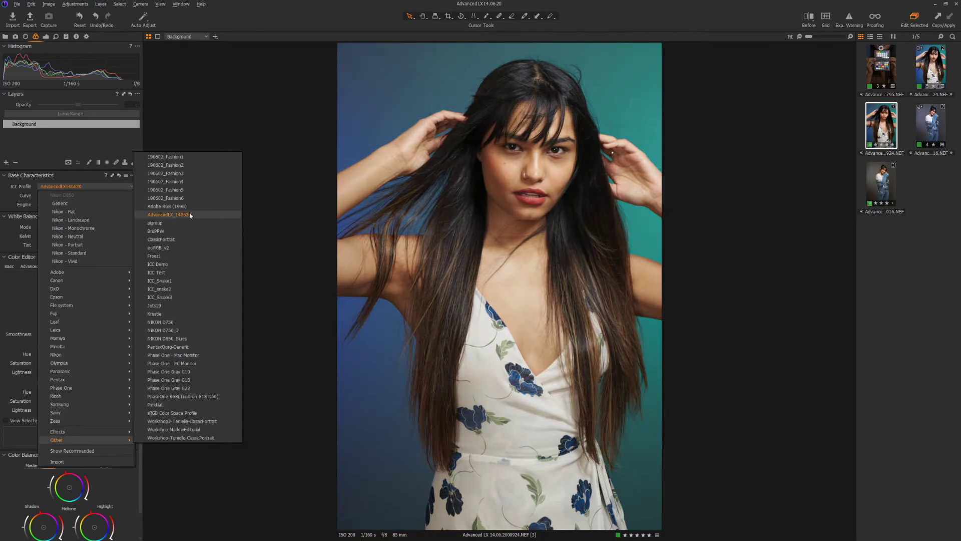
# Apply the AdvancedLX140620 ICC profile to the portrait in the floral dress and set its base curve to Film Standard.
pyautogui.click(190, 216)
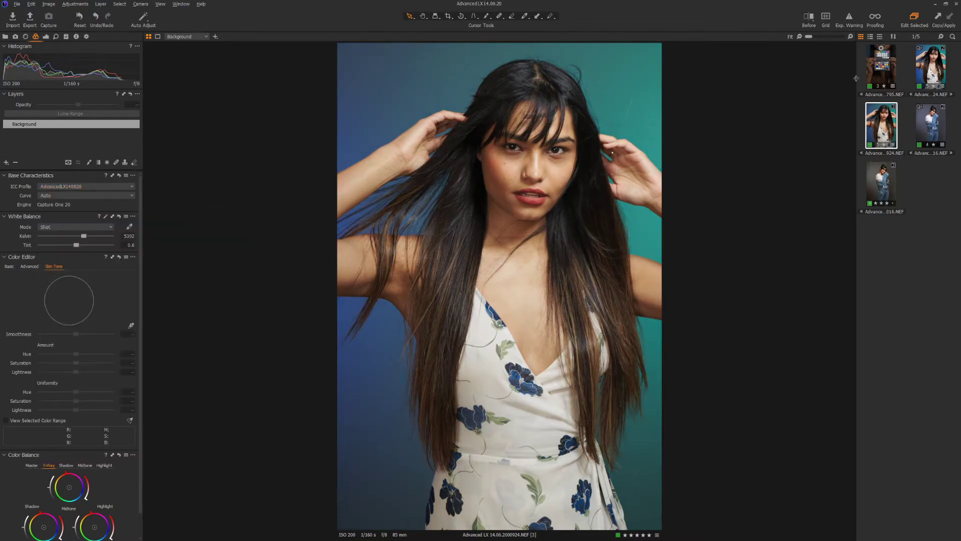
pyautogui.click(877, 65)
pyautogui.click(881, 119)
pyautogui.click(72, 196)
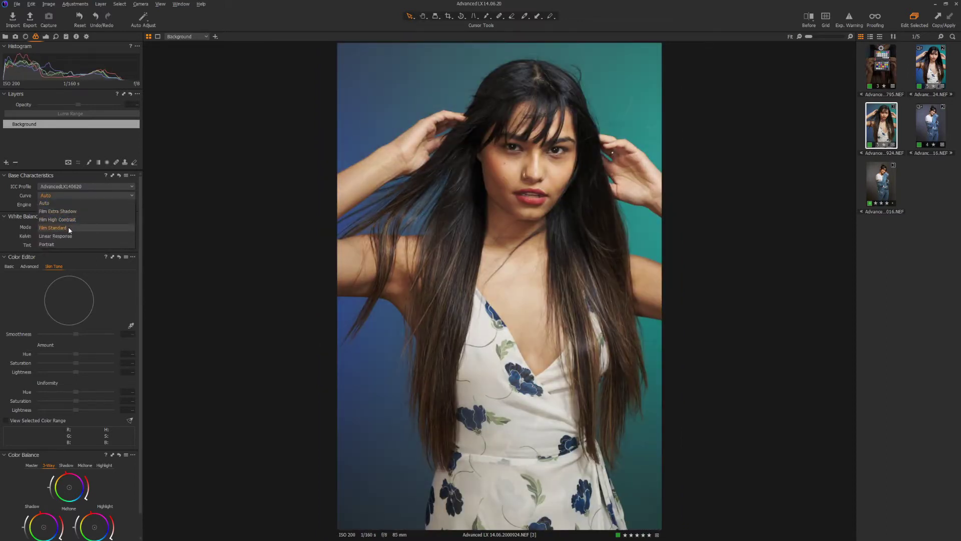
pyautogui.click(68, 227)
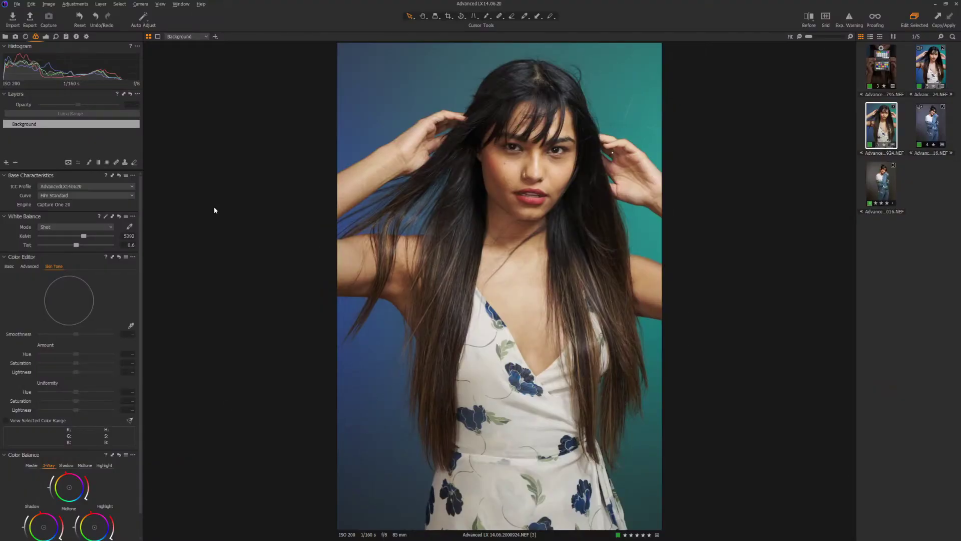
# Set the white balance to 5100 Kelvin, with exposure at -0.2 and brightness at 20.
pyautogui.click(46, 36)
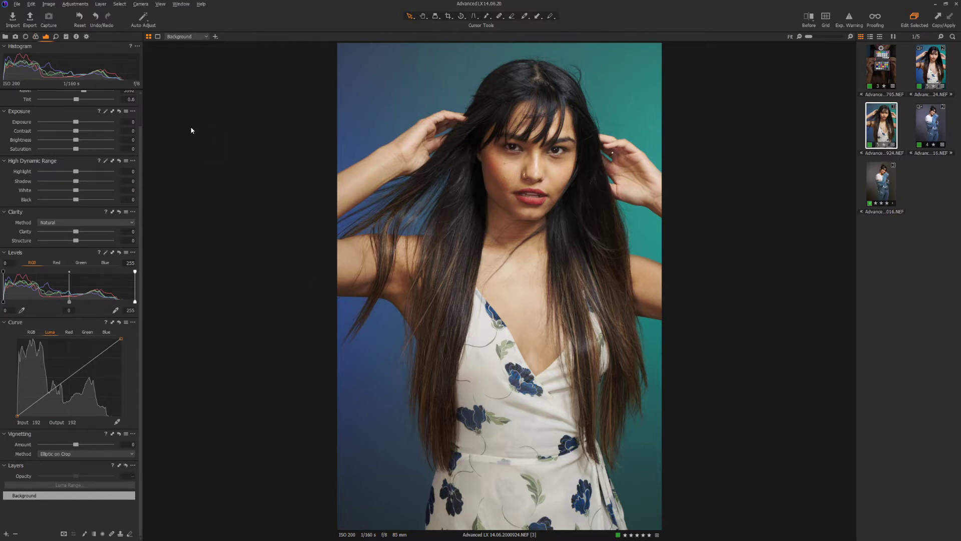
pyautogui.scroll(2, 70, 300)
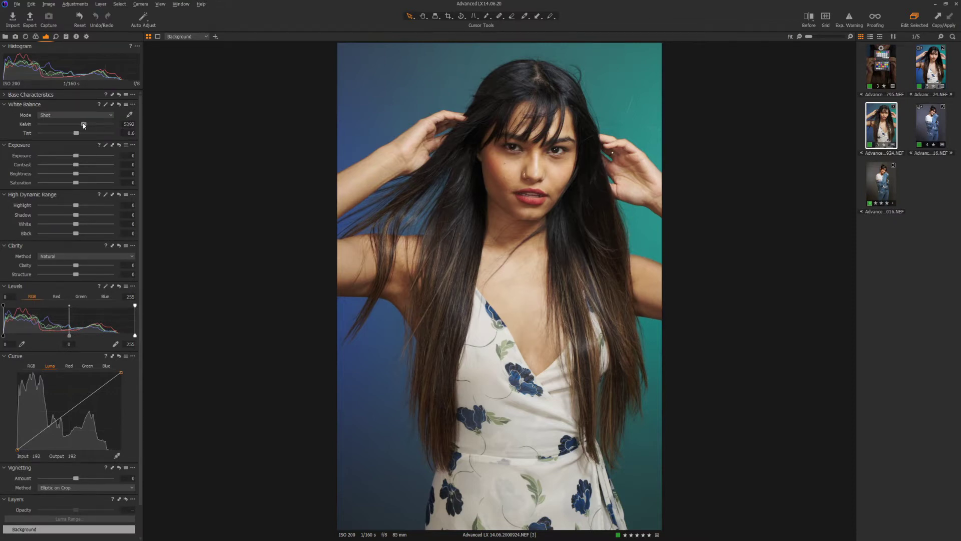
pyautogui.moveTo(84, 125); pyautogui.dragTo(82, 122)
pyautogui.write('5100')
pyautogui.press('Return')
pyautogui.press('Return')
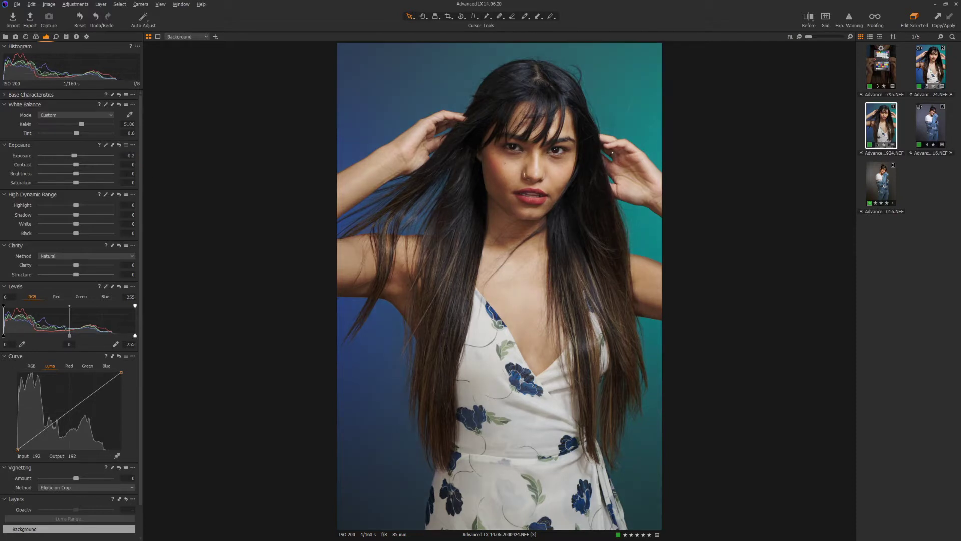
pyautogui.write('20')
pyautogui.press('Return')
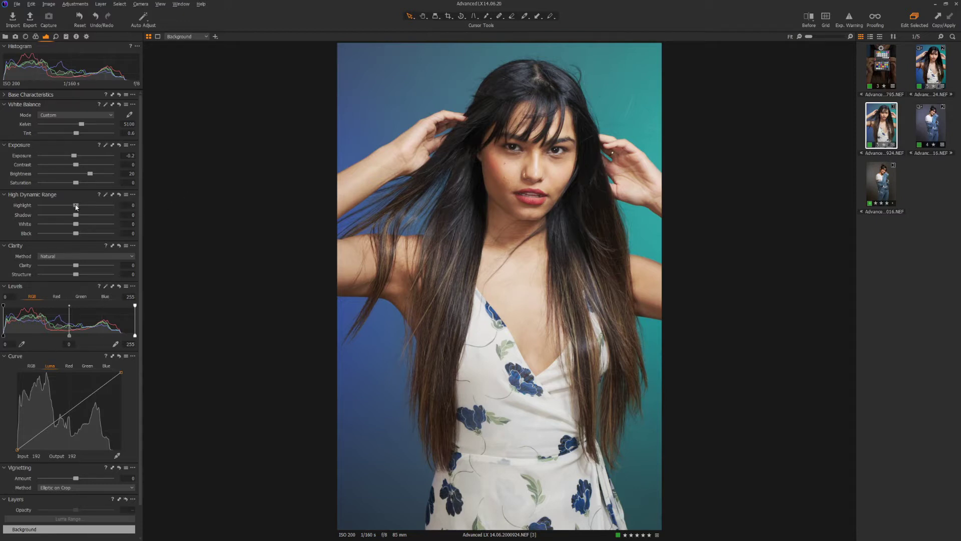
# Set the High Dynamic Range values to Highlight -41, White 27 and Black -12, and raise Structure to 30.
pyautogui.moveTo(76, 206); pyautogui.dragTo(59, 204)
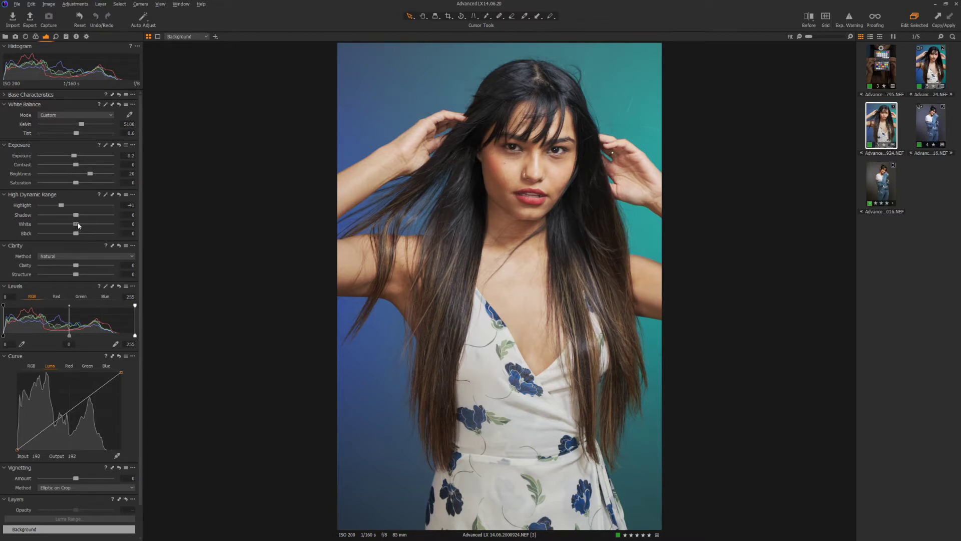
pyautogui.moveTo(78, 226); pyautogui.dragTo(86, 228)
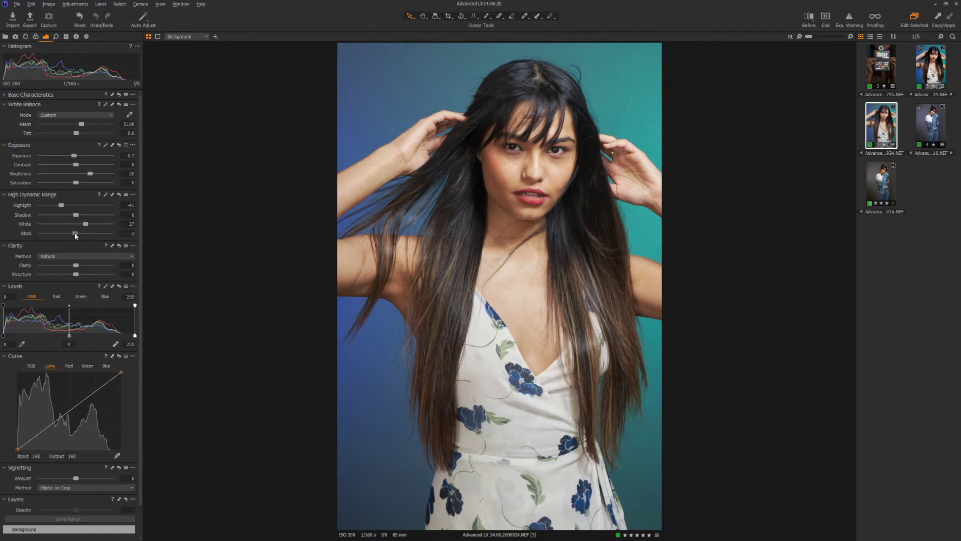
pyautogui.moveTo(74, 233); pyautogui.dragTo(71, 229)
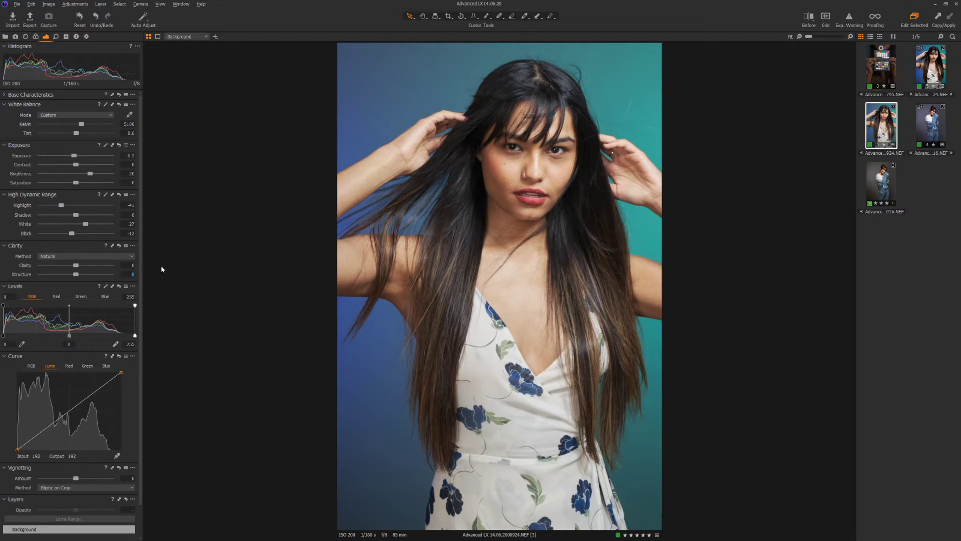
pyautogui.write('30')
pyautogui.press('Return')
# Adjust the RGB levels with the black point at 5, the white point at 234 and the midtone at 0.01.
pyautogui.moveTo(2, 338); pyautogui.dragTo(6, 338)
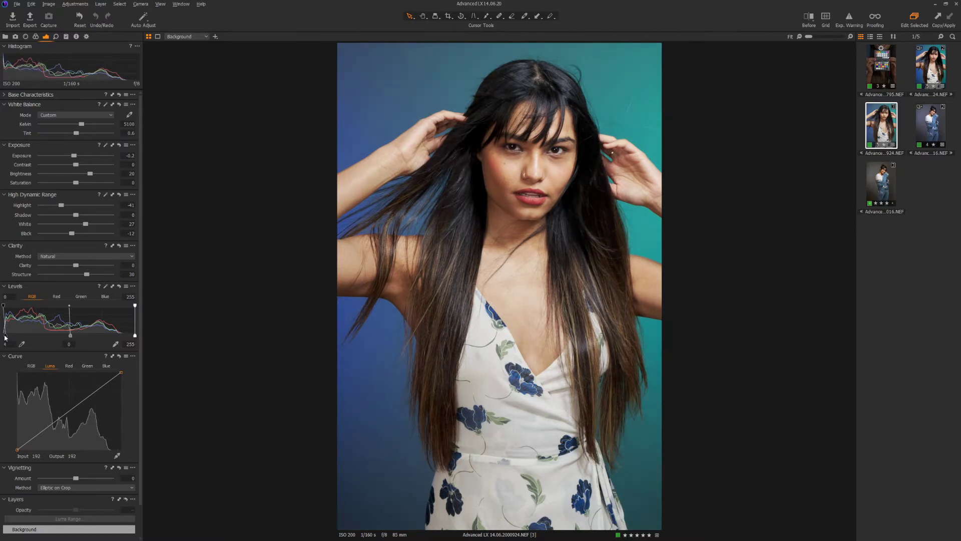
pyautogui.moveTo(6, 338); pyautogui.dragTo(6, 337)
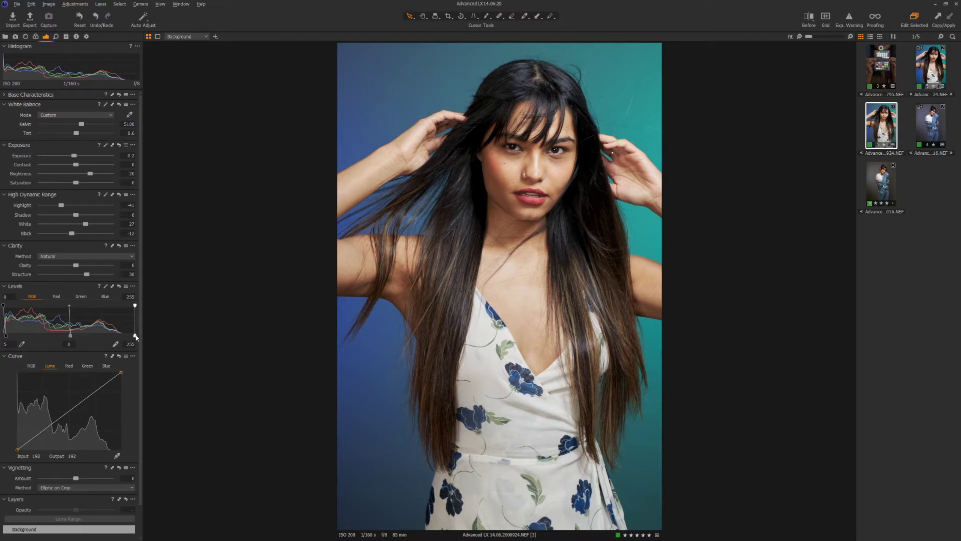
pyautogui.moveTo(135, 339); pyautogui.dragTo(125, 338)
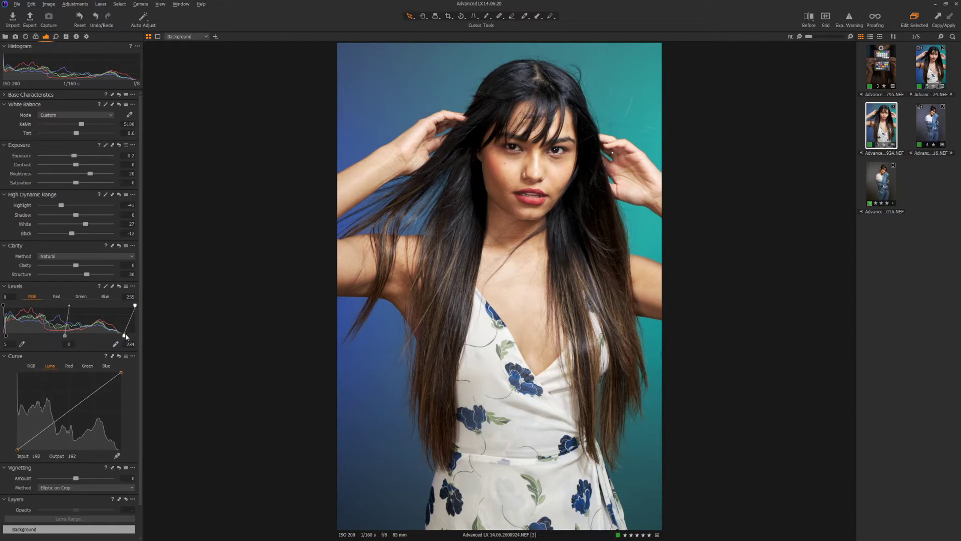
pyautogui.moveTo(125, 338); pyautogui.dragTo(123, 337)
pyautogui.moveTo(123, 339); pyautogui.dragTo(105, 336)
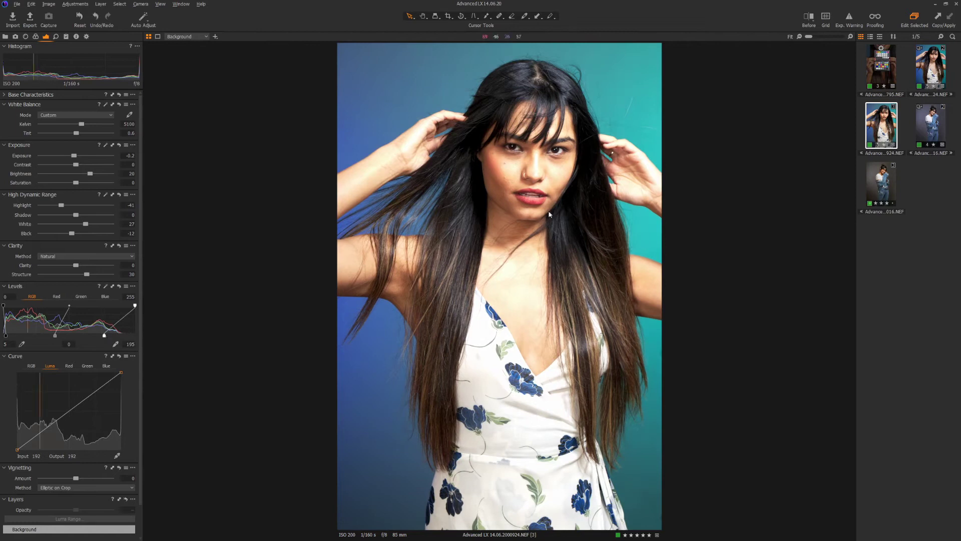
pyautogui.moveTo(101, 336); pyautogui.dragTo(124, 339)
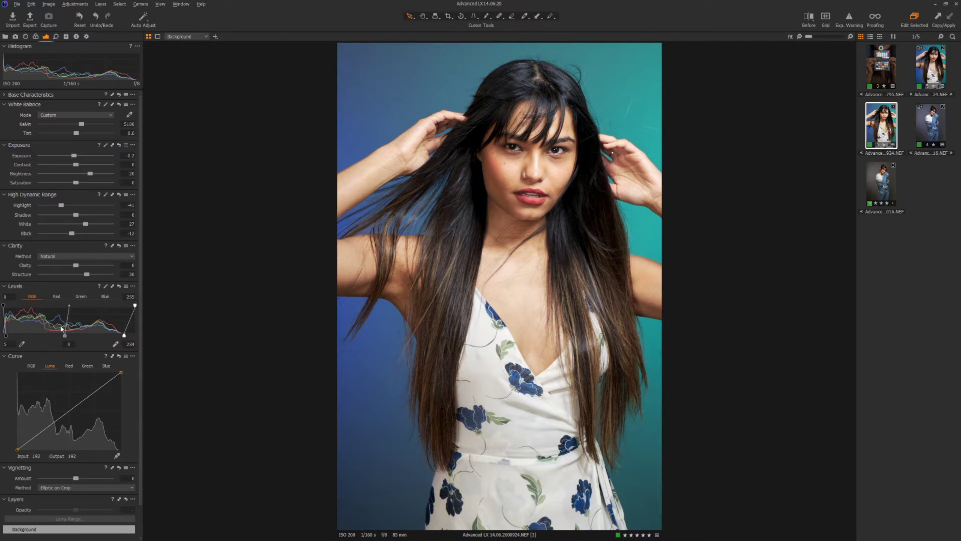
pyautogui.moveTo(68, 337); pyautogui.dragTo(65, 339)
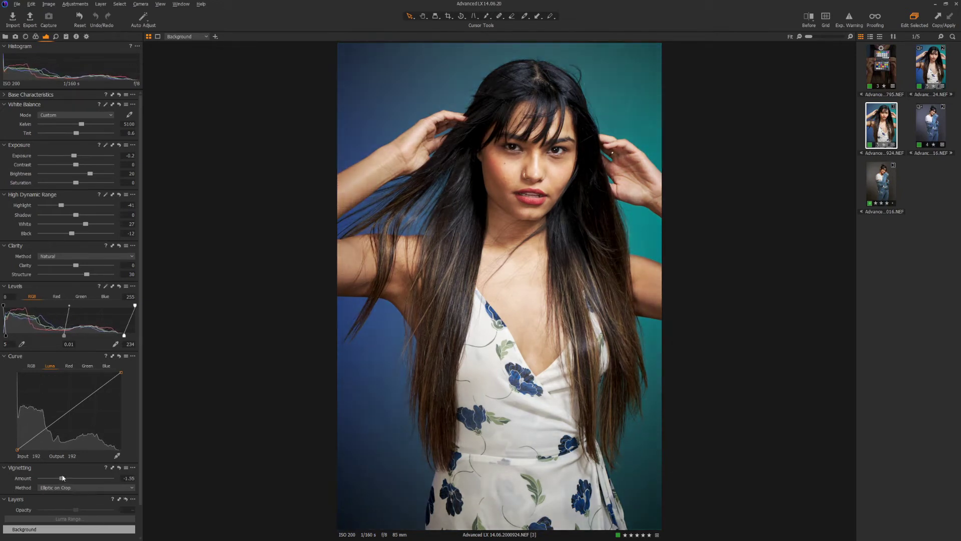
# Set the vignetting amount to -0.5 and compare the photo with and without it.
pyautogui.moveTo(64, 478); pyautogui.dragTo(59, 478)
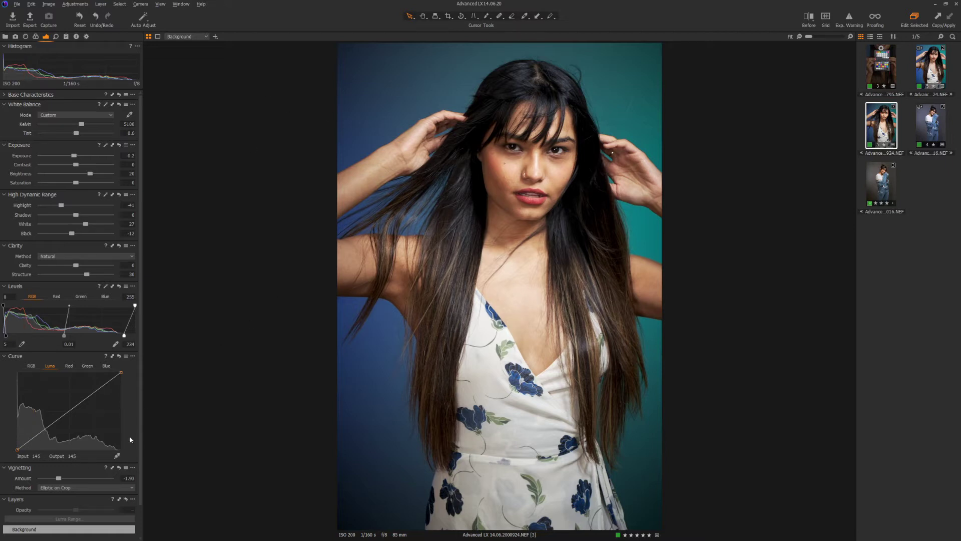
pyautogui.write('0.5')
pyautogui.press('Return')
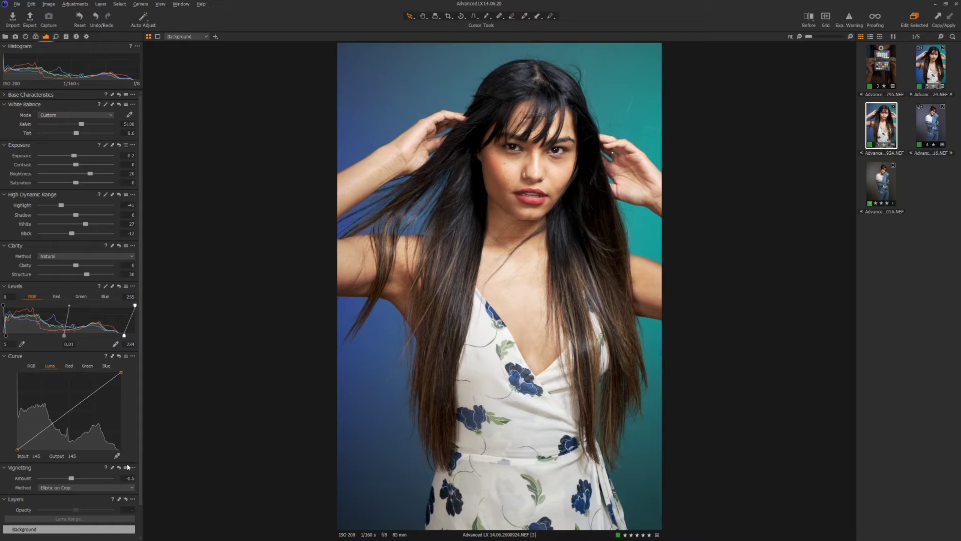
pyautogui.click(119, 468)
pyautogui.click(119, 468)
# Add a new adjustment layer and name it Skin.
pyautogui.scroll(-2, 50, 493)
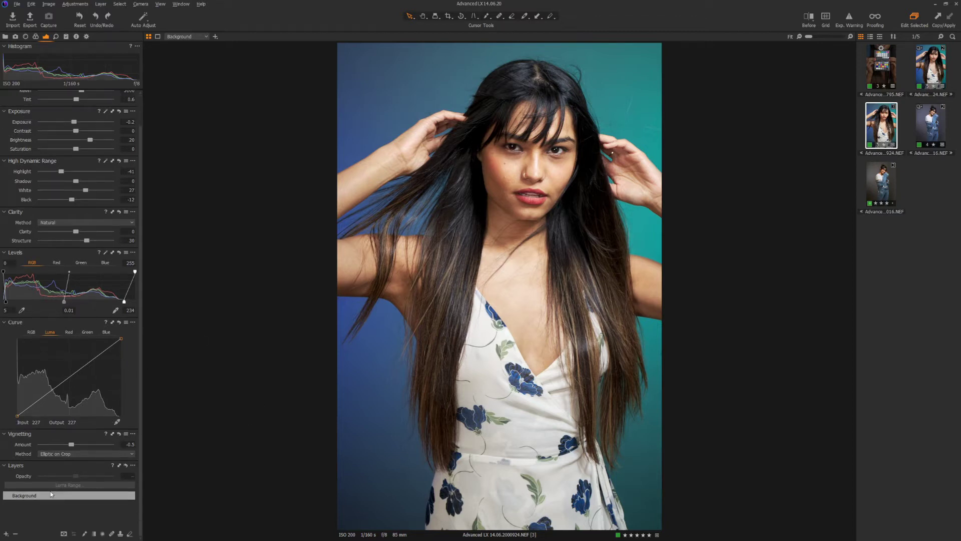
pyautogui.click(6, 533)
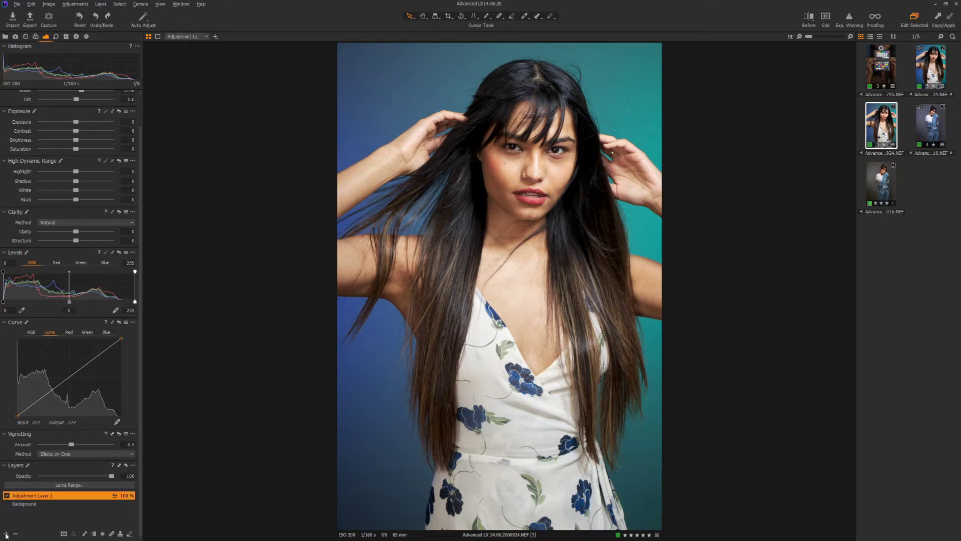
pyautogui.doubleClick(32, 497)
pyautogui.write('Skin')
pyautogui.press('Return')
# Brush a mask on the Skin layer that outlines the face, neck, chest, arms and both hands.
pyautogui.press('b')
pyautogui.click(530, 152)
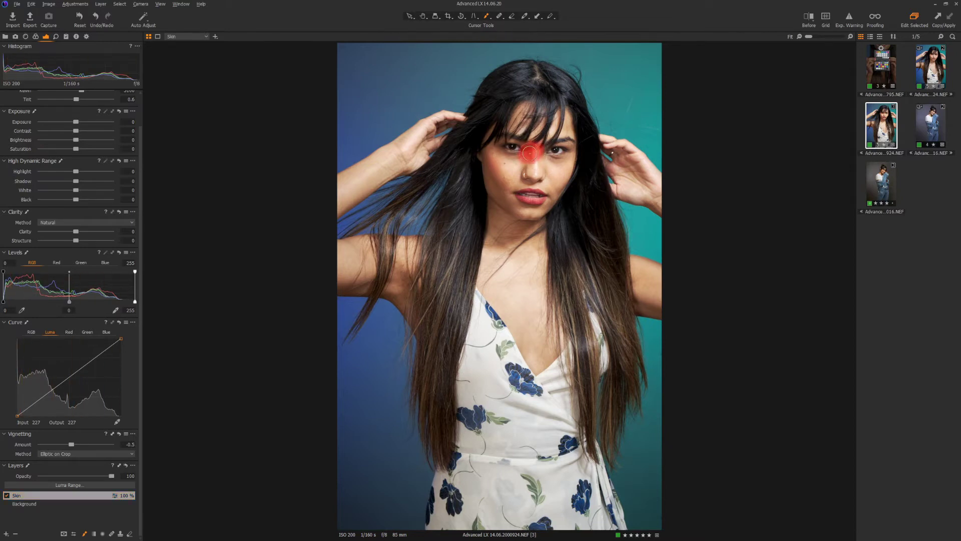
pyautogui.moveTo(529, 152)
pyautogui.mouseDown()
pyautogui.moveTo(501, 147)
pyautogui.moveTo(492, 161)
pyautogui.moveTo(483, 283)
pyautogui.moveTo(542, 368)
pyautogui.moveTo(551, 355)
pyautogui.moveTo(540, 226)
pyautogui.moveTo(570, 155)
pyautogui.moveTo(569, 131)
pyautogui.moveTo(536, 169)
pyautogui.moveTo(543, 160)
pyautogui.moveTo(549, 172)
pyautogui.mouseUp()
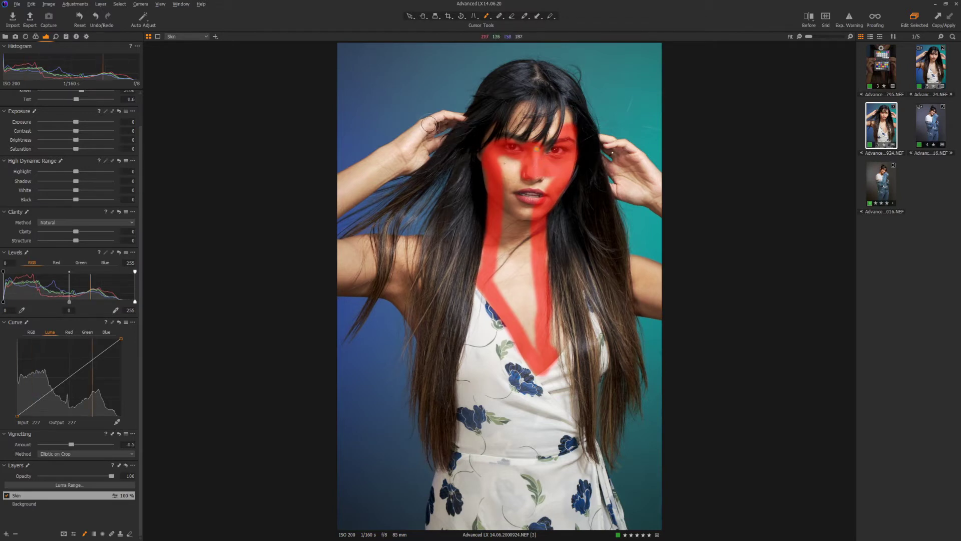
pyautogui.moveTo(429, 123); pyautogui.dragTo(337, 184)
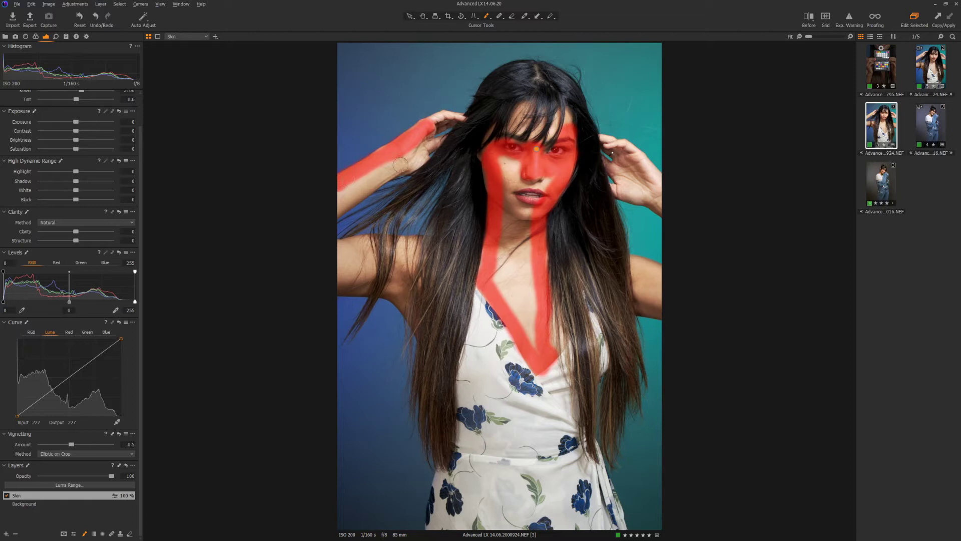
pyautogui.moveTo(401, 164)
pyautogui.mouseDown()
pyautogui.moveTo(325, 217)
pyautogui.moveTo(367, 181)
pyautogui.moveTo(345, 186)
pyautogui.mouseUp()
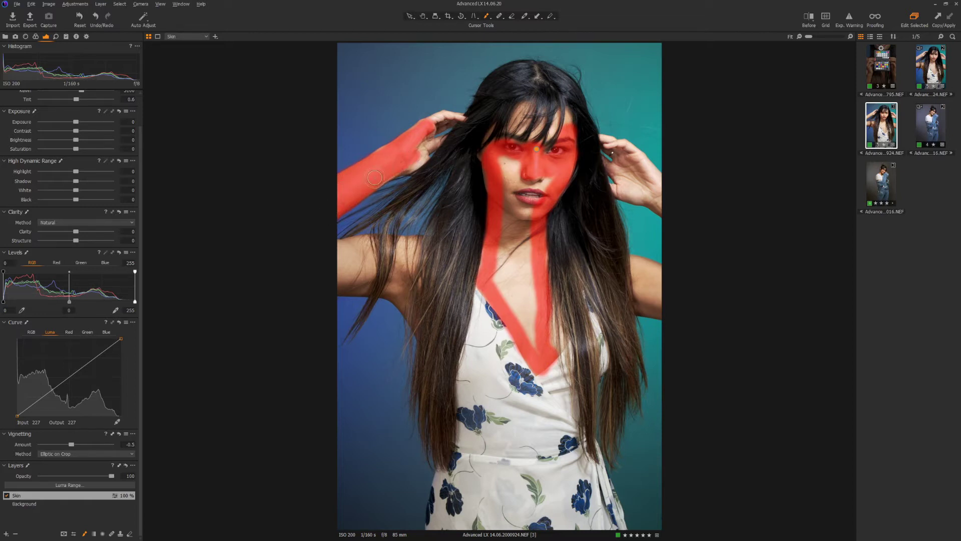
pyautogui.moveTo(405, 163)
pyautogui.mouseDown()
pyautogui.moveTo(419, 161)
pyautogui.moveTo(409, 164)
pyautogui.mouseUp()
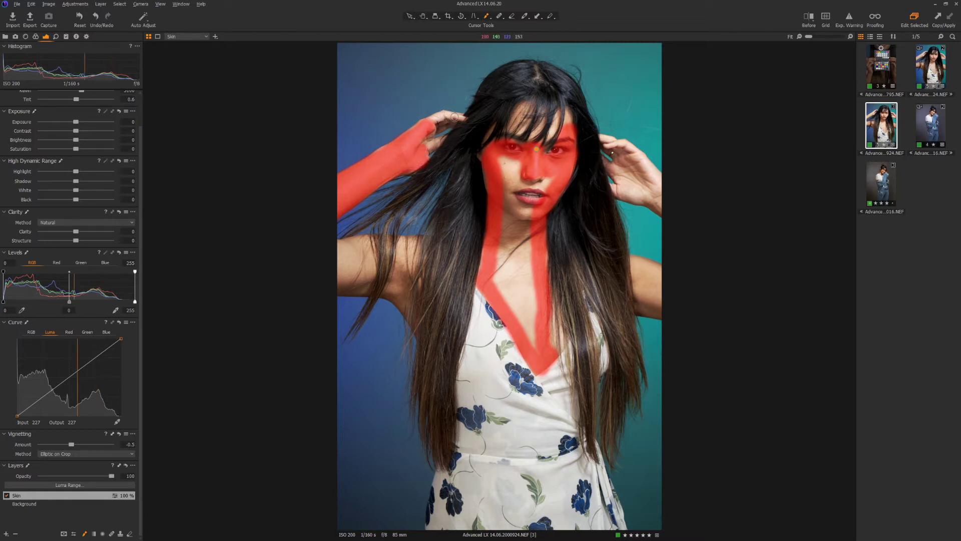
pyautogui.moveTo(461, 119); pyautogui.dragTo(453, 116)
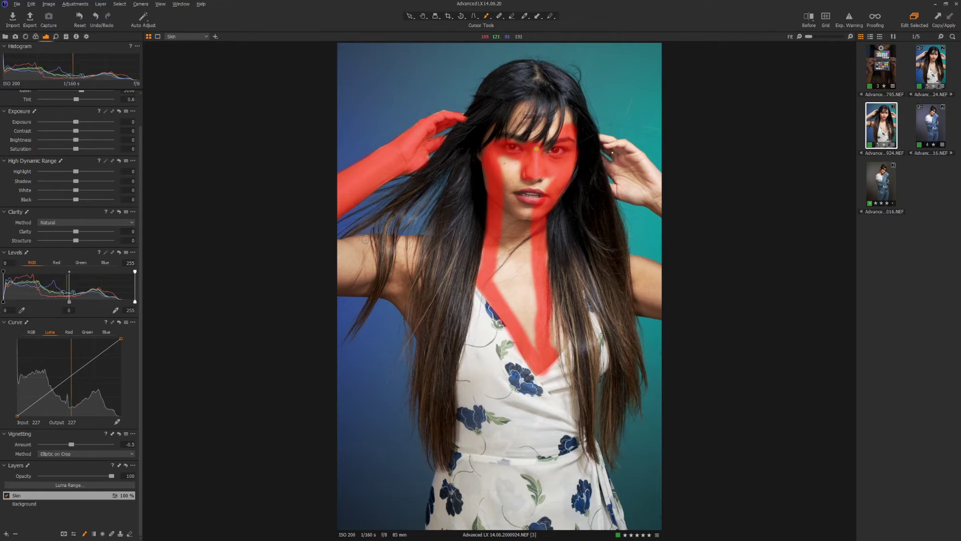
pyautogui.moveTo(364, 239)
pyautogui.mouseDown()
pyautogui.moveTo(337, 242)
pyautogui.moveTo(335, 291)
pyautogui.moveTo(366, 292)
pyautogui.moveTo(371, 260)
pyautogui.mouseUp()
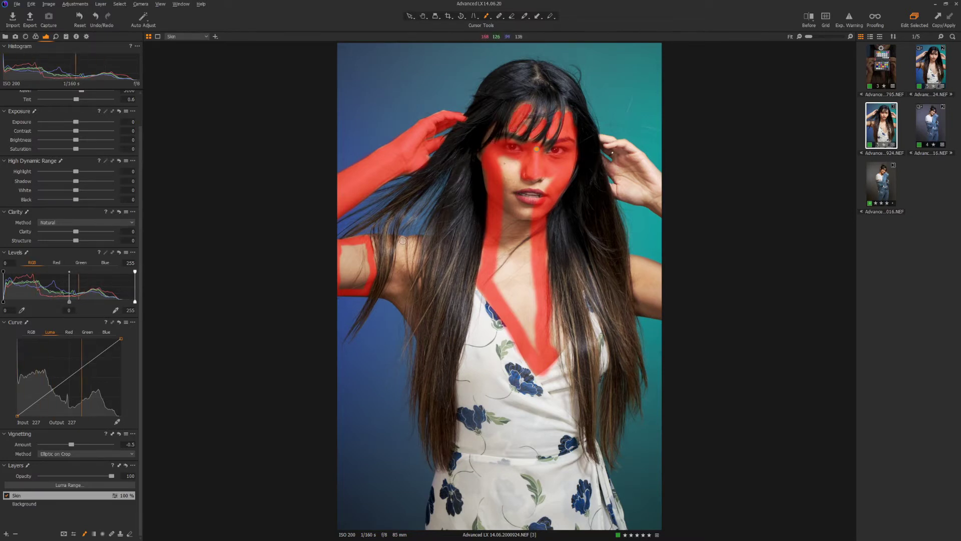
pyautogui.moveTo(397, 261)
pyautogui.mouseDown()
pyautogui.moveTo(385, 290)
pyautogui.moveTo(403, 296)
pyautogui.moveTo(399, 305)
pyautogui.moveTo(389, 295)
pyautogui.mouseUp()
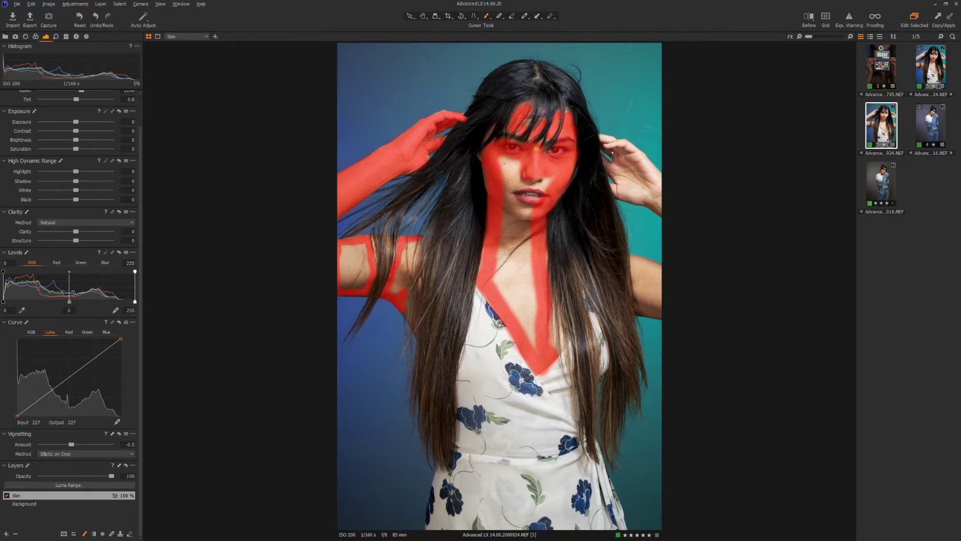
pyautogui.moveTo(415, 241); pyautogui.dragTo(405, 293)
pyautogui.moveTo(643, 261)
pyautogui.mouseDown()
pyautogui.moveTo(666, 270)
pyautogui.moveTo(631, 258)
pyautogui.moveTo(634, 302)
pyautogui.moveTo(663, 318)
pyautogui.moveTo(636, 312)
pyautogui.moveTo(662, 315)
pyautogui.moveTo(659, 276)
pyautogui.mouseUp()
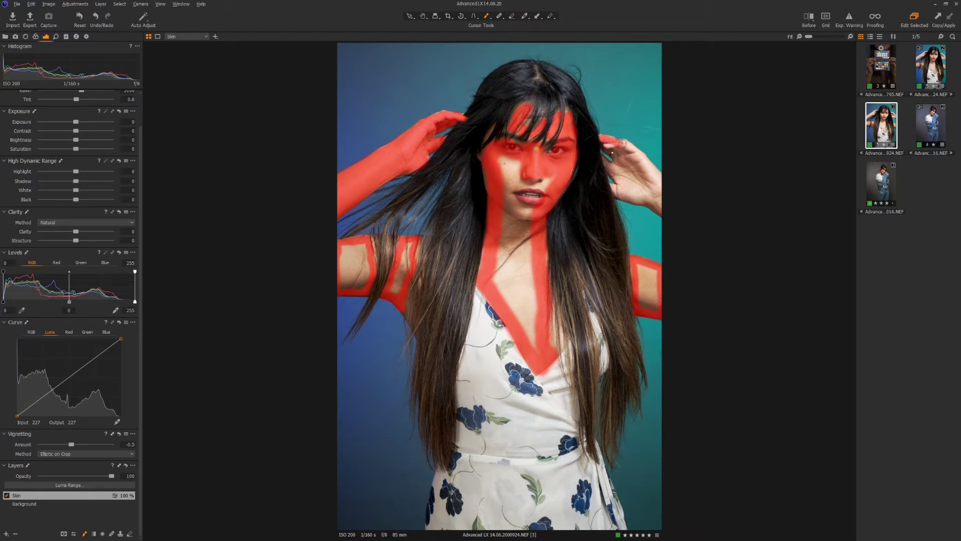
pyautogui.moveTo(623, 143)
pyautogui.mouseDown()
pyautogui.moveTo(663, 180)
pyautogui.moveTo(638, 153)
pyautogui.moveTo(658, 185)
pyautogui.mouseUp()
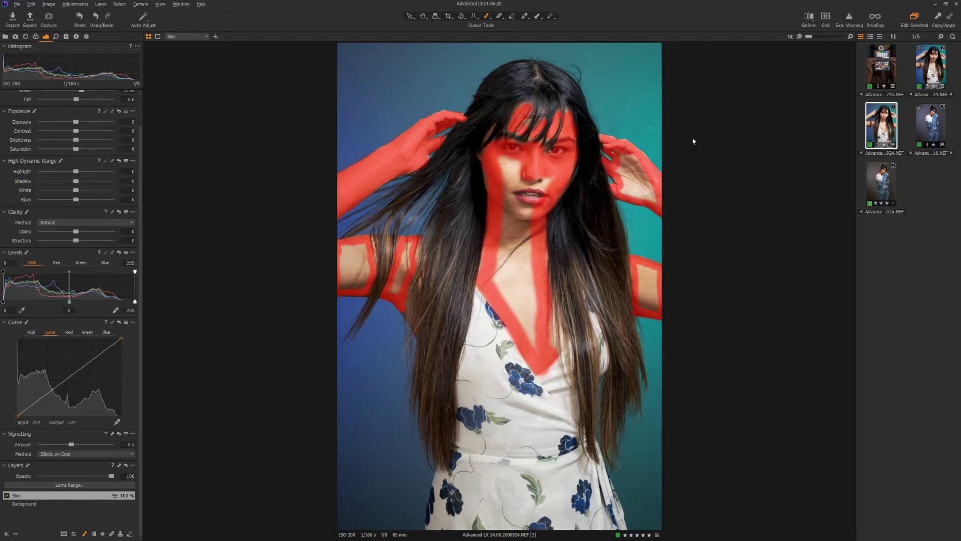
# Fill the outlined areas of the Skin layer's mask and hide the mask overlay.
pyautogui.press('e')
pyautogui.rightClick(37, 495)
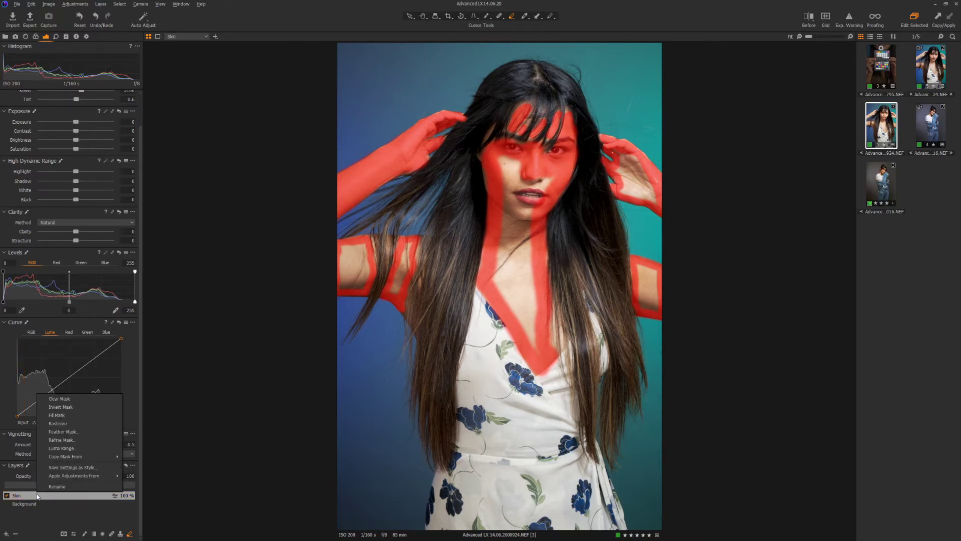
pyautogui.click(58, 416)
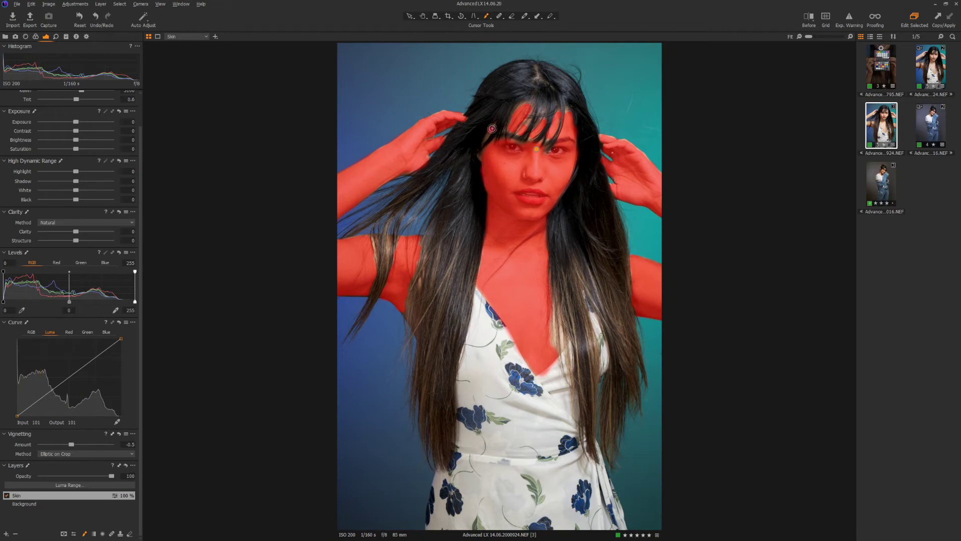
pyautogui.press('e')
pyautogui.press('m')
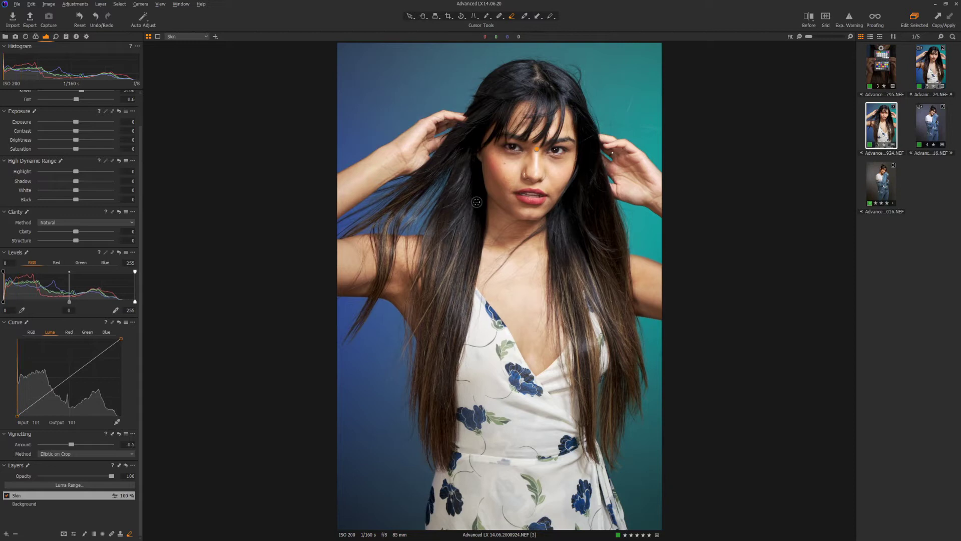
# Sample the model's cheek as the skin tone colour in the Color Editor for the Skin layer.
pyautogui.click(36, 37)
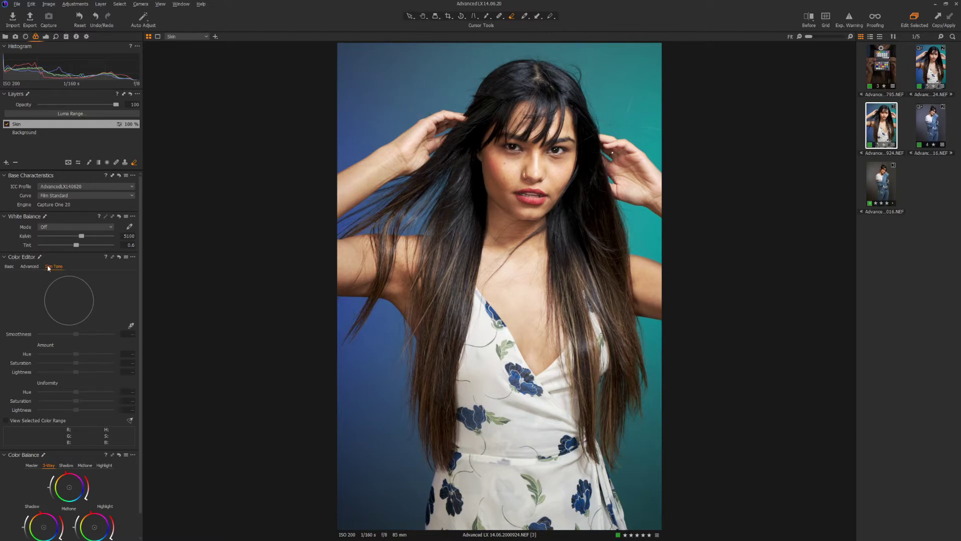
pyautogui.click(131, 326)
pyautogui.click(561, 174)
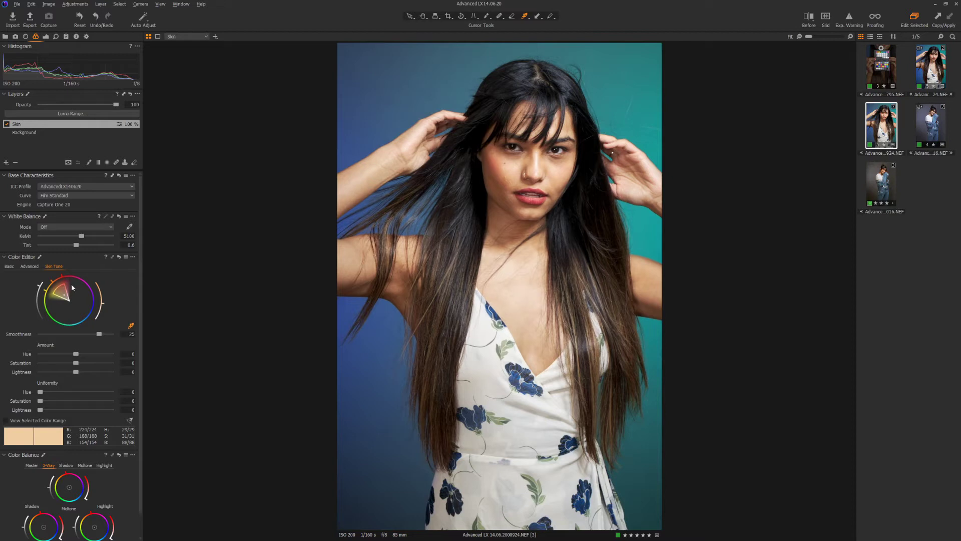
# Widen the Skin layer's sampled skin tone range and set its amount to hue -2.3, saturation -8.2 and lightness 5.1.
pyautogui.moveTo(55, 294); pyautogui.dragTo(47, 283)
pyautogui.moveTo(77, 372)
pyautogui.mouseDown()
pyautogui.moveTo(127, 372)
pyautogui.moveTo(41, 371)
pyautogui.moveTo(70, 371)
pyautogui.mouseUp()
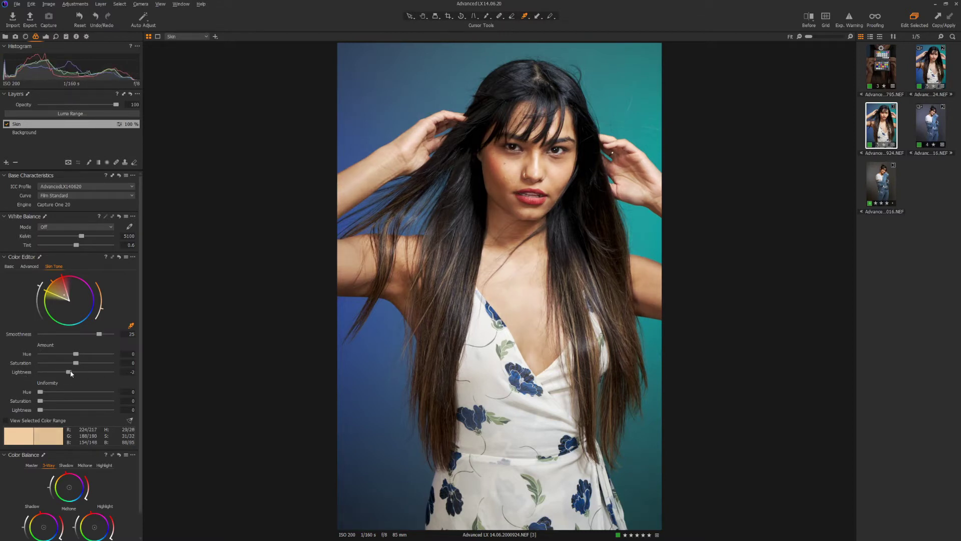
pyautogui.doubleClick(70, 371)
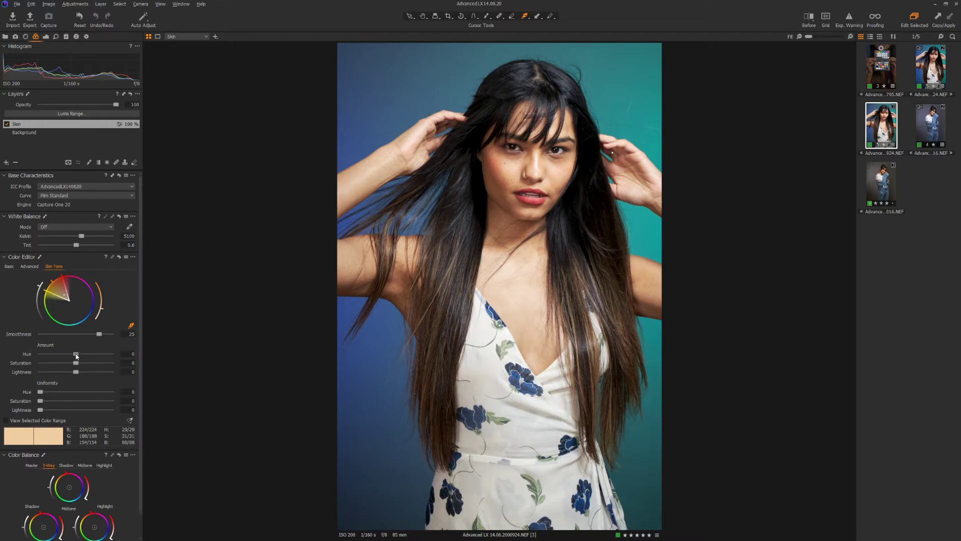
pyautogui.moveTo(76, 356); pyautogui.dragTo(60, 356)
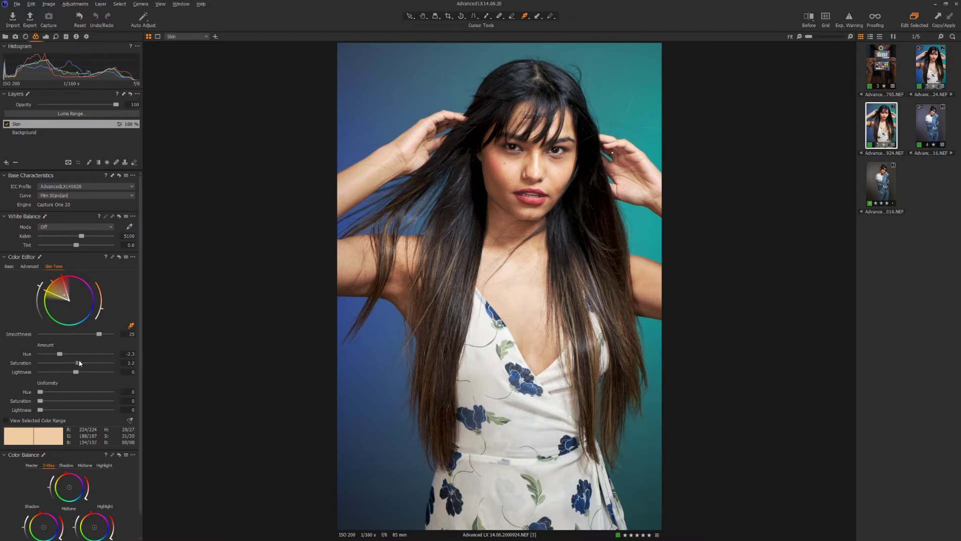
pyautogui.moveTo(79, 361); pyautogui.dragTo(67, 361)
pyautogui.moveTo(69, 361); pyautogui.dragTo(66, 361)
pyautogui.moveTo(92, 374); pyautogui.dragTo(94, 374)
# Set the skin tone uniformity to hue 23, saturation 39 and lightness 36, and compare with the colour edits temporarily reset.
pyautogui.moveTo(63, 394); pyautogui.dragTo(59, 394)
pyautogui.moveTo(43, 410); pyautogui.dragTo(62, 409)
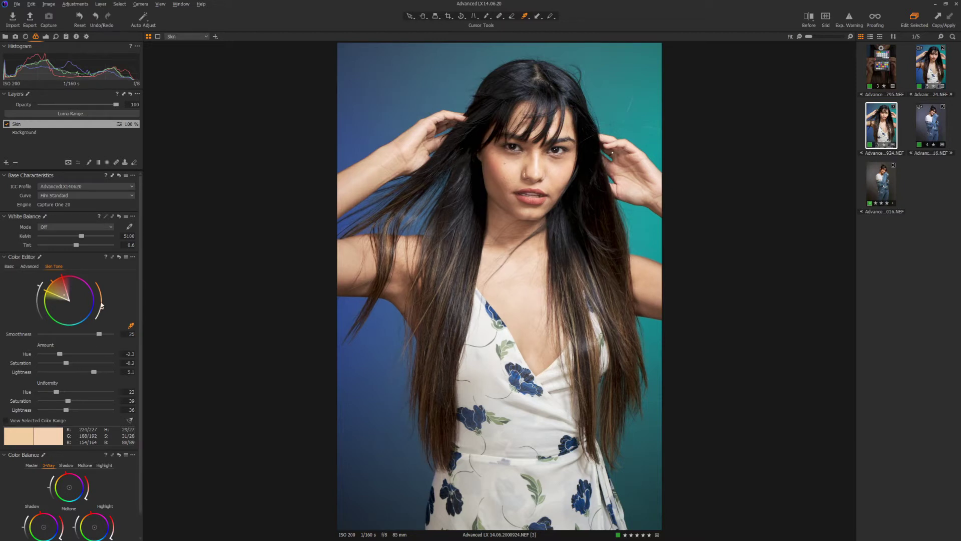
pyautogui.click(120, 257)
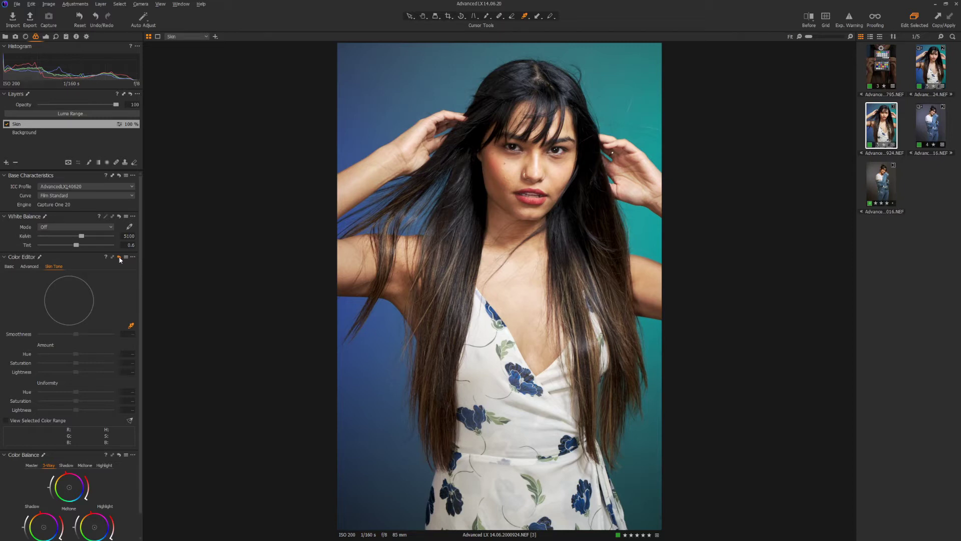
pyautogui.click(120, 258)
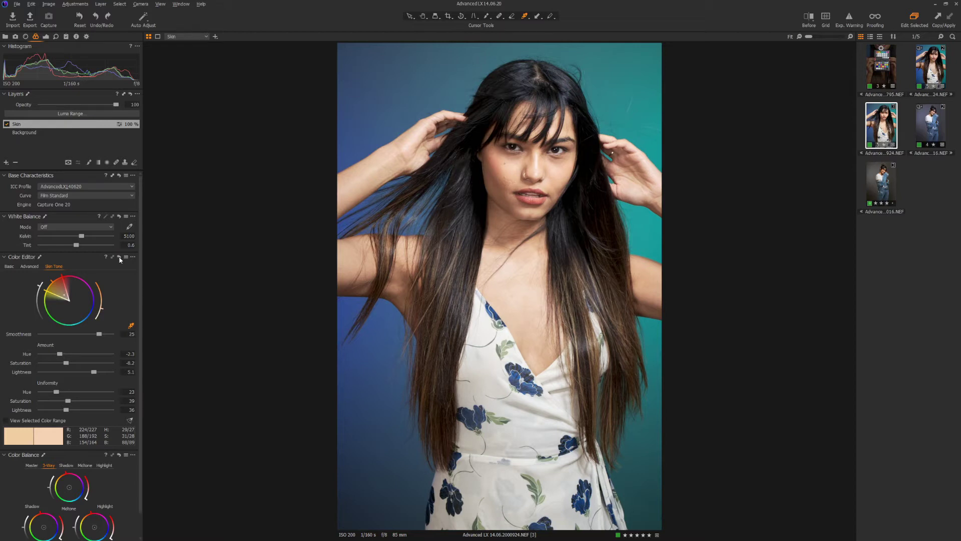
pyautogui.click(119, 257)
# Check the Skin layer's mask coverage and set the layer's white balance to 4918 Kelvin.
pyautogui.click(47, 38)
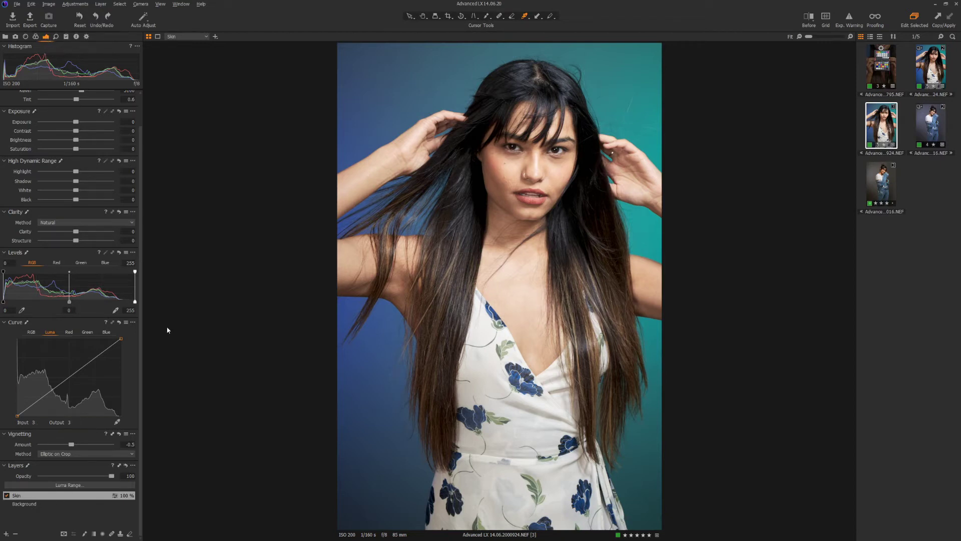
pyautogui.press('m')
pyautogui.press('m')
pyautogui.scroll(1, 119, 115)
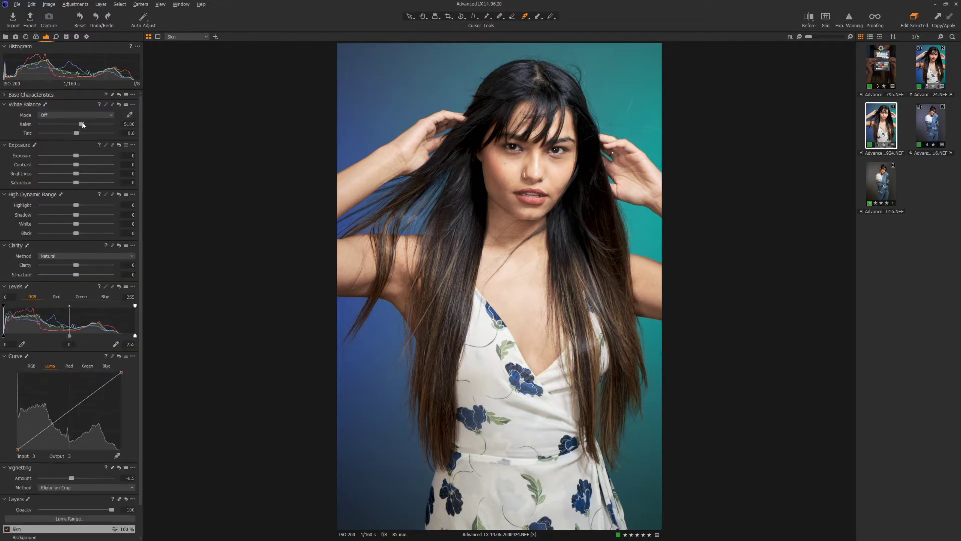
pyautogui.moveTo(82, 124); pyautogui.dragTo(78, 126)
pyautogui.moveTo(79, 127); pyautogui.dragTo(78, 127)
pyautogui.moveTo(80, 124); pyautogui.dragTo(80, 128)
# Set the Skin layer's exposure to 0.01, contrast to -31 and saturation to 6, comparing with these adjustments temporarily reset.
pyautogui.write('.01')
pyautogui.moveTo(75, 165); pyautogui.dragTo(54, 166)
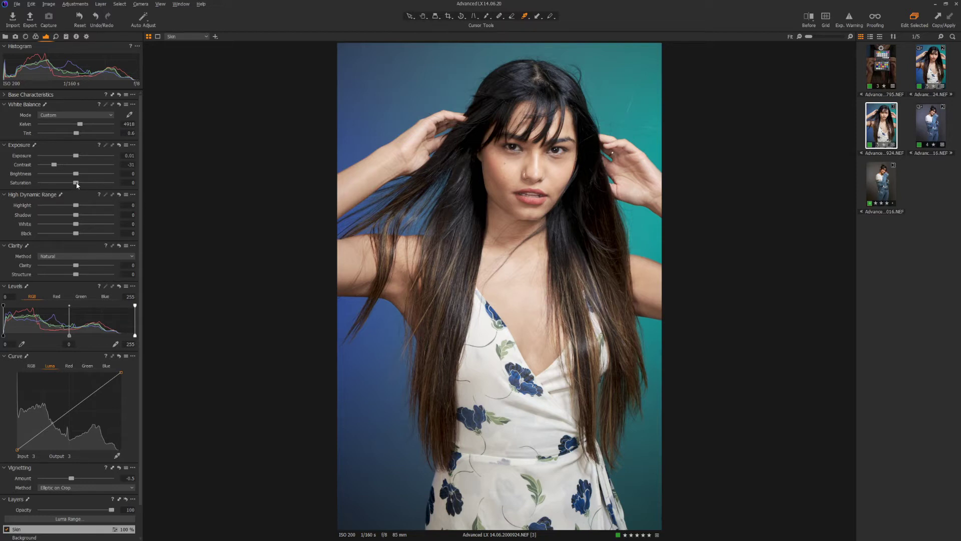
pyautogui.moveTo(76, 182); pyautogui.dragTo(78, 184)
pyautogui.click(120, 145)
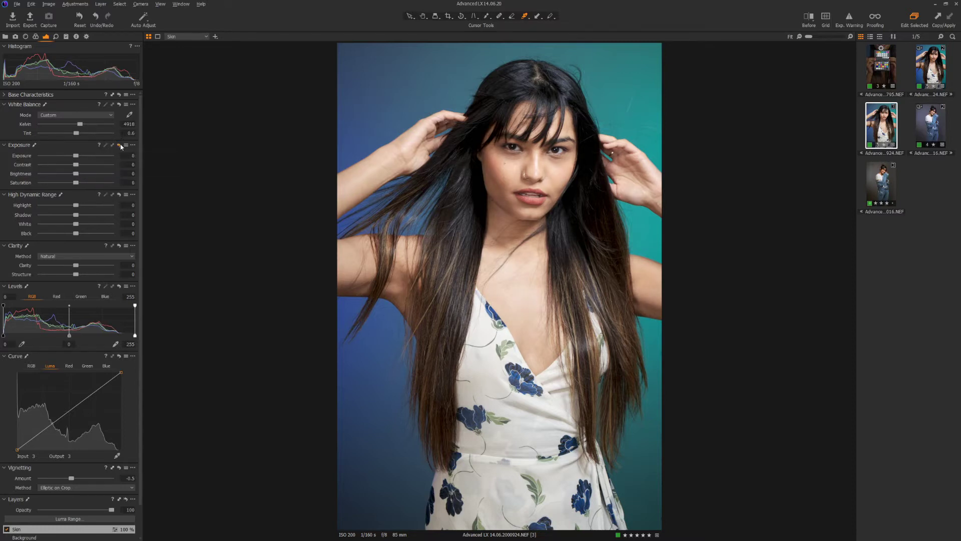
pyautogui.click(119, 145)
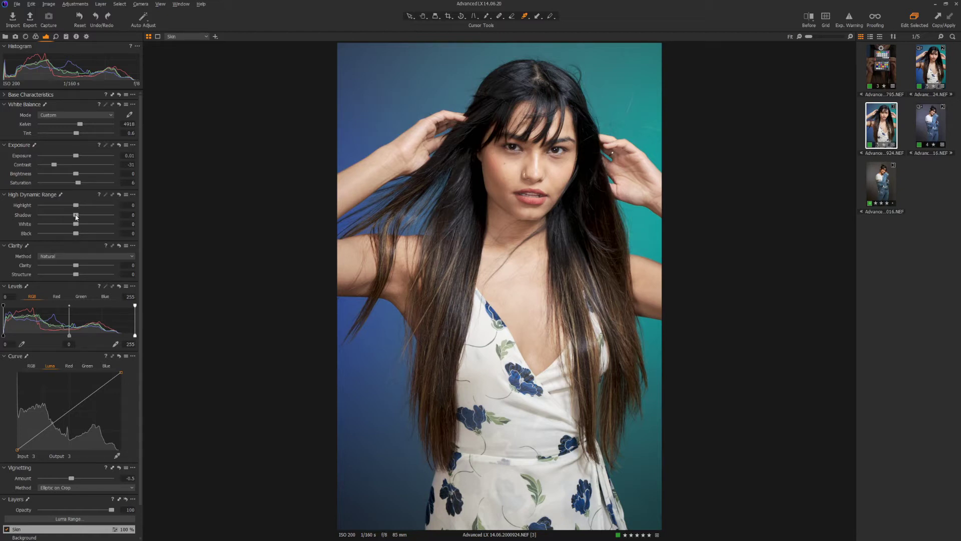
# Set the Skin layer's High Dynamic Range shadow to -29 and white to 6, comparing before and after.
pyautogui.moveTo(76, 217); pyautogui.dragTo(66, 217)
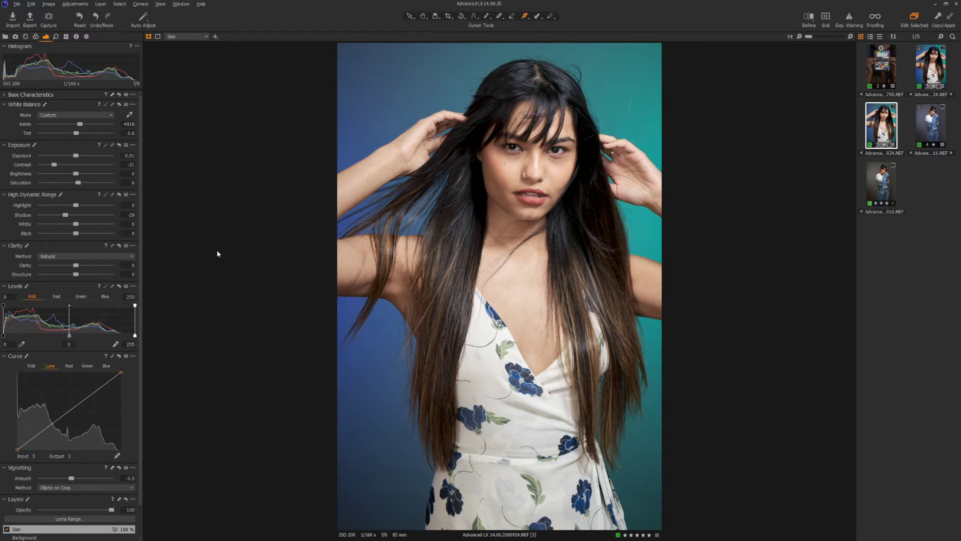
pyautogui.moveTo(80, 225); pyautogui.dragTo(80, 227)
pyautogui.click(120, 196)
pyautogui.hotkey('ctrl', 'z')
# Set the Skin layer's RGB levels to shadow 14 and midtone 0.05, comparing with the levels temporarily reset.
pyautogui.moveTo(4, 339); pyautogui.dragTo(10, 340)
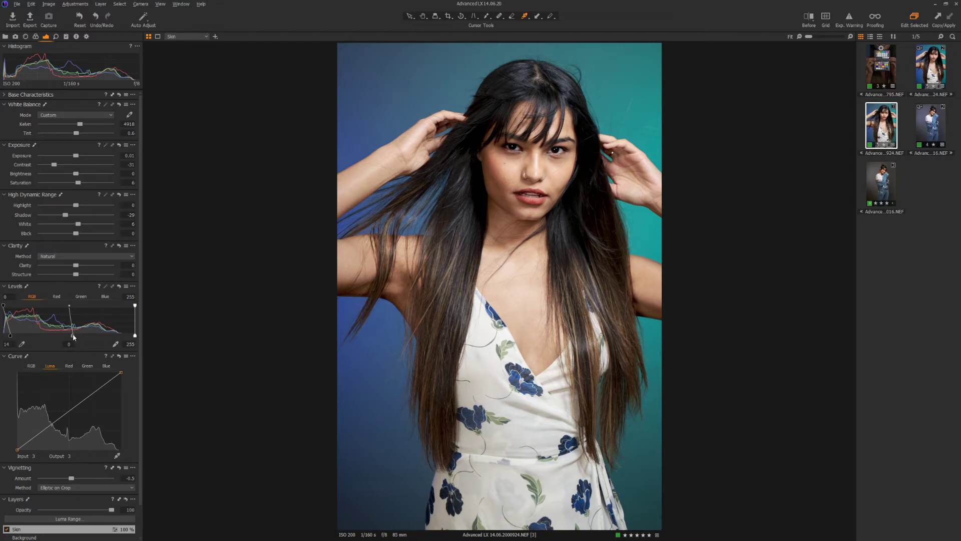
pyautogui.moveTo(74, 337); pyautogui.dragTo(71, 334)
pyautogui.click(119, 286)
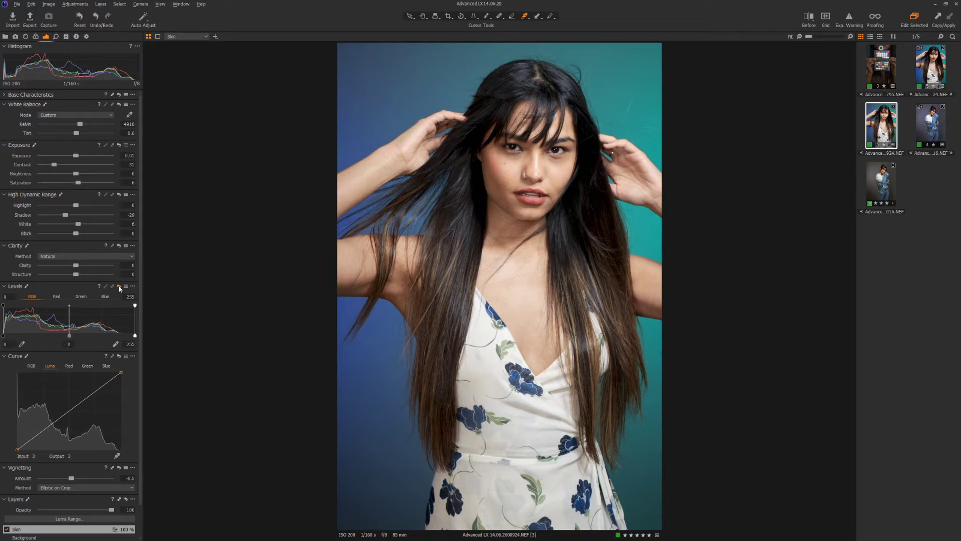
pyautogui.hotkey('ctrl', 'z')
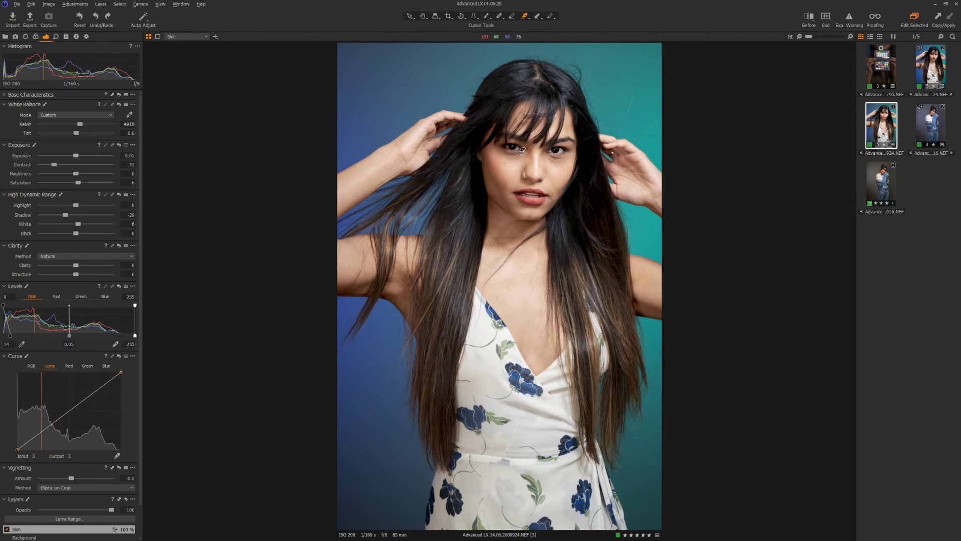
# Shape a gentle S-curve on the Skin layer's Luma curve with one shadow point and one highlight point.
pyautogui.click(51, 424)
pyautogui.moveTo(52, 424); pyautogui.dragTo(53, 422)
pyautogui.click(84, 399)
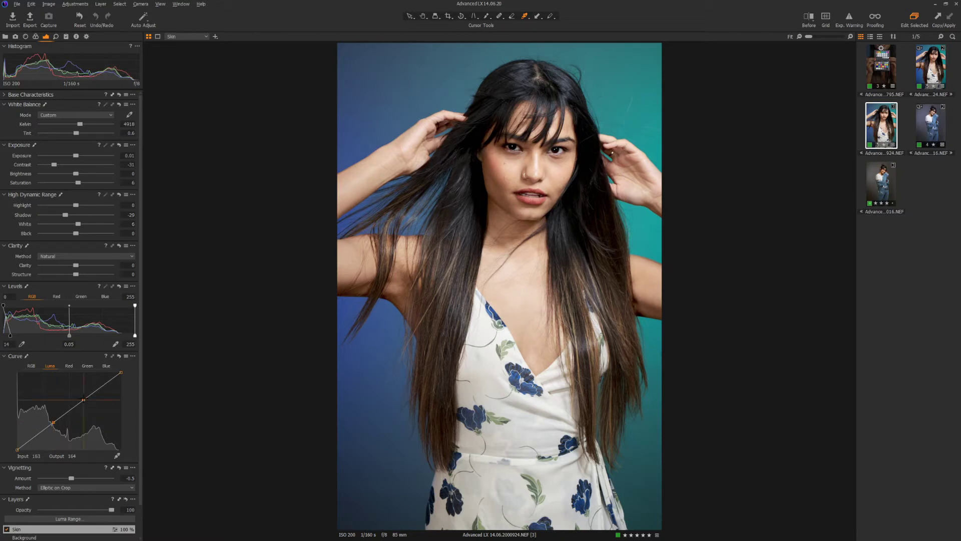
pyautogui.moveTo(83, 400); pyautogui.dragTo(84, 398)
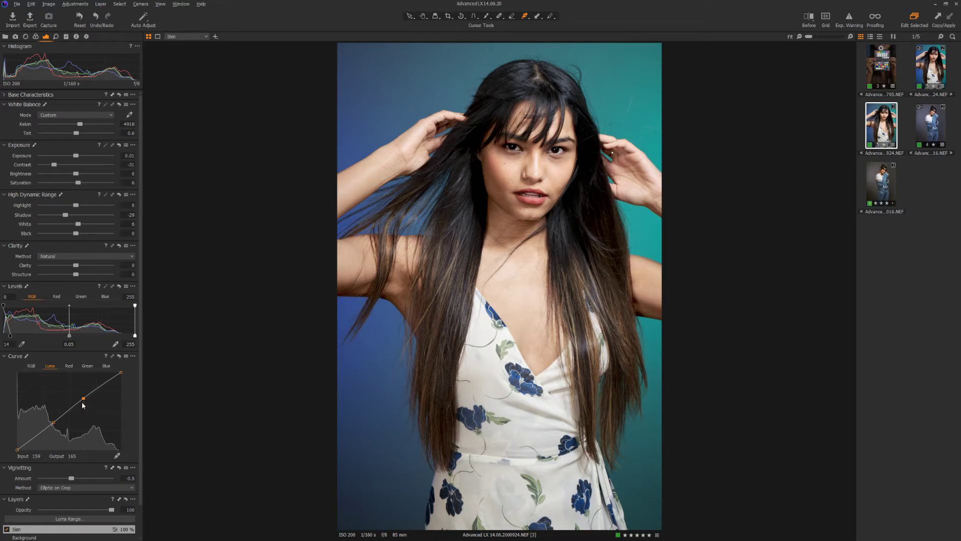
pyautogui.moveTo(53, 422)
pyautogui.mouseDown()
pyautogui.moveTo(46, 431)
pyautogui.moveTo(52, 425)
pyautogui.mouseUp()
# Add a new adjustment layer and name it BG.
pyautogui.scroll(-2, 32, 503)
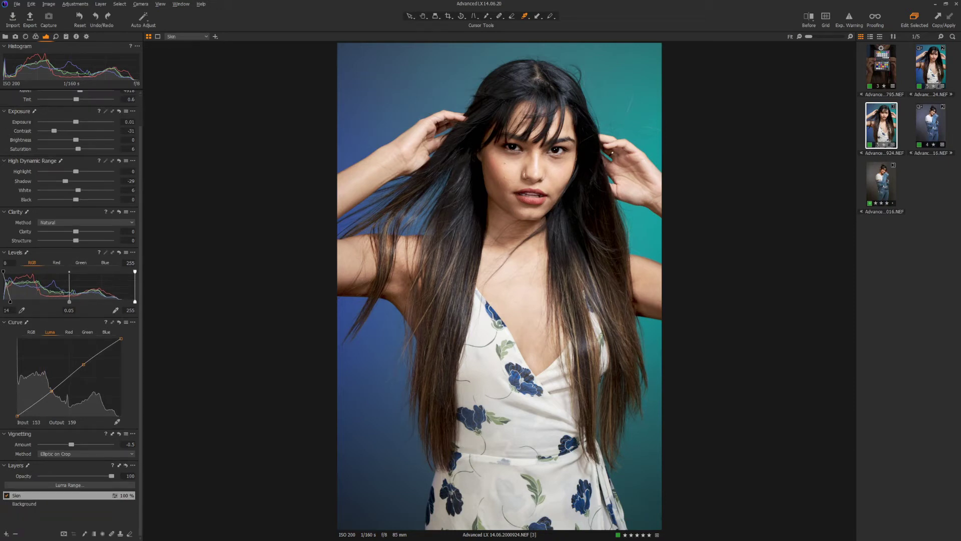
pyautogui.click(7, 533)
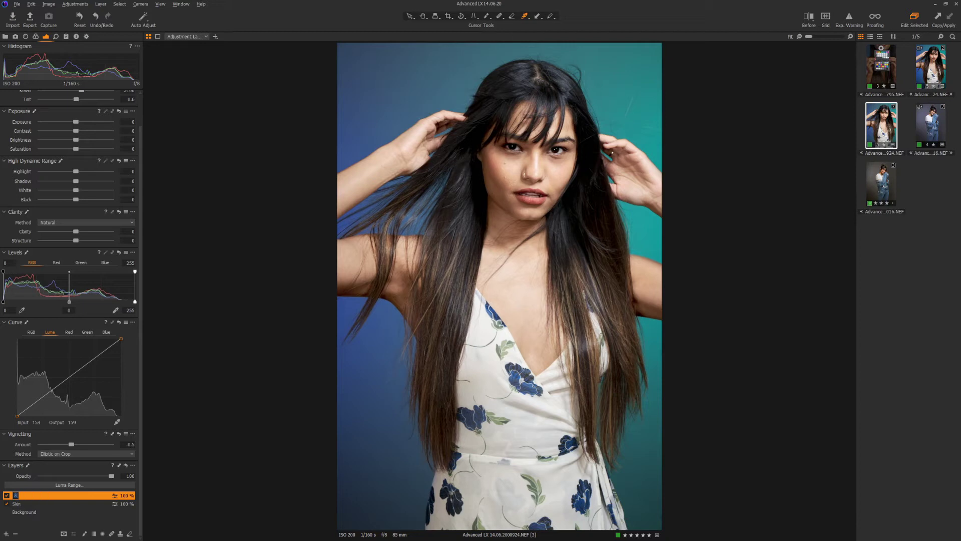
pyautogui.write('BG')
pyautogui.press('Return')
# Brush the BG layer's mask along the upper background around the raised arms, hands and head, erasing spill over the arm.
pyautogui.press('b')
pyautogui.moveTo(431, 55)
pyautogui.mouseDown()
pyautogui.moveTo(338, 46)
pyautogui.moveTo(326, 157)
pyautogui.moveTo(376, 135)
pyautogui.moveTo(347, 145)
pyautogui.moveTo(354, 120)
pyautogui.moveTo(360, 135)
pyautogui.mouseUp()
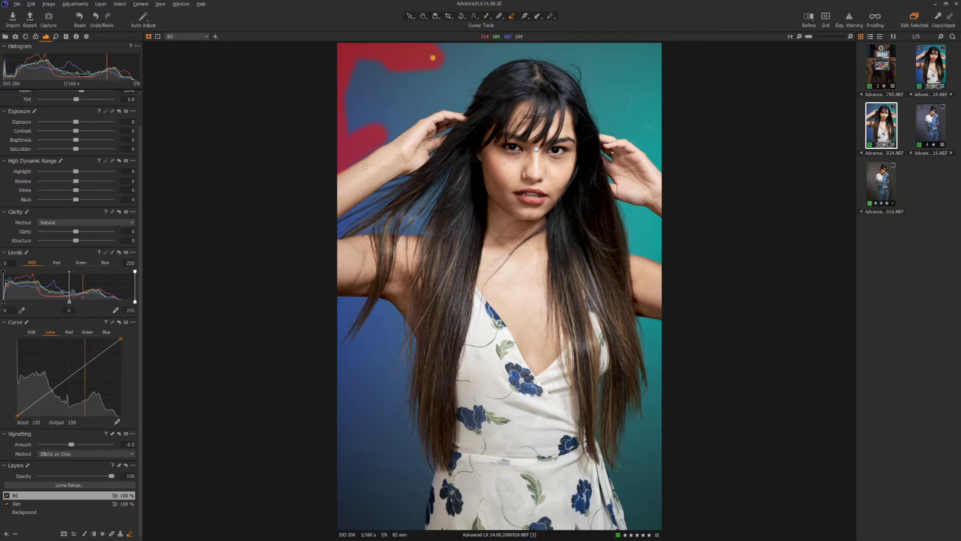
pyautogui.press('e')
pyautogui.moveTo(374, 144)
pyautogui.mouseDown()
pyautogui.moveTo(436, 105)
pyautogui.moveTo(461, 107)
pyautogui.moveTo(489, 65)
pyautogui.moveTo(531, 53)
pyautogui.moveTo(570, 66)
pyautogui.moveTo(605, 125)
pyautogui.moveTo(648, 146)
pyautogui.moveTo(662, 164)
pyautogui.moveTo(661, 52)
pyautogui.moveTo(559, 43)
pyautogui.mouseUp()
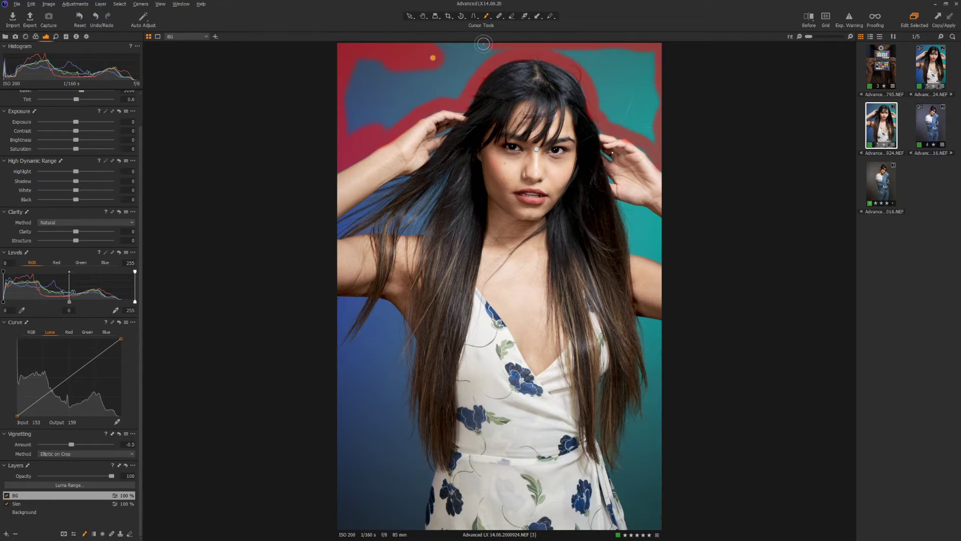
pyautogui.press('e')
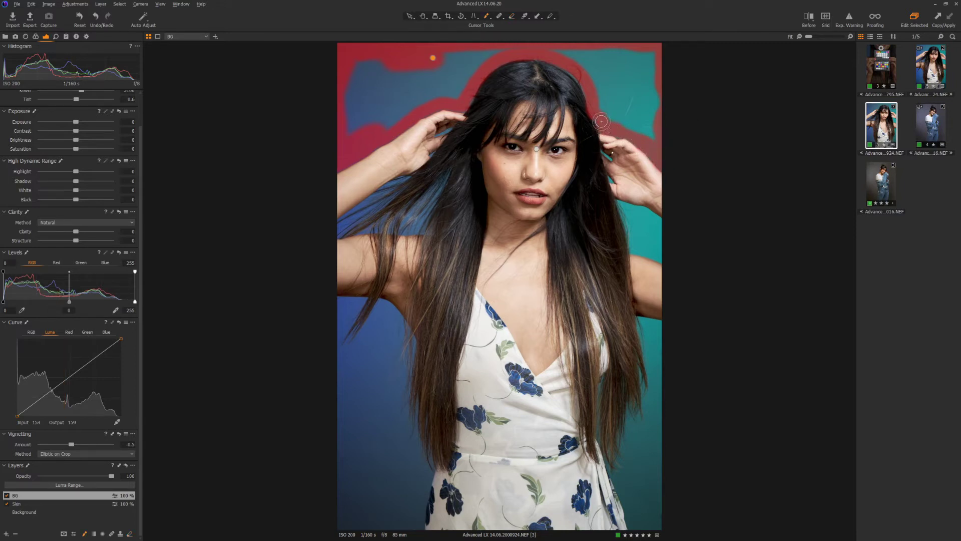
# Brush the BG mask over the teal background between the hair and the arm on the image's right side.
pyautogui.click(655, 222)
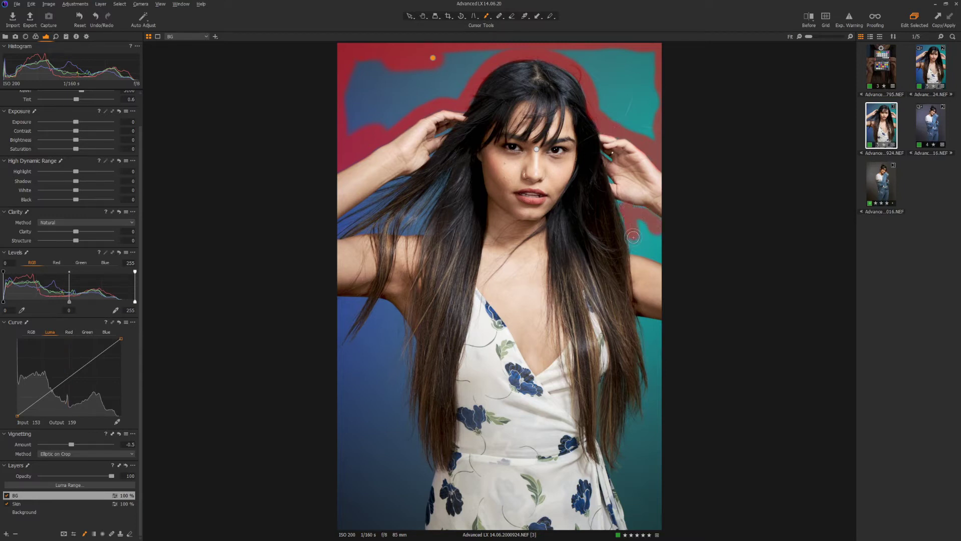
pyautogui.moveTo(649, 252)
pyautogui.mouseDown()
pyautogui.moveTo(660, 258)
pyautogui.moveTo(648, 218)
pyautogui.mouseUp()
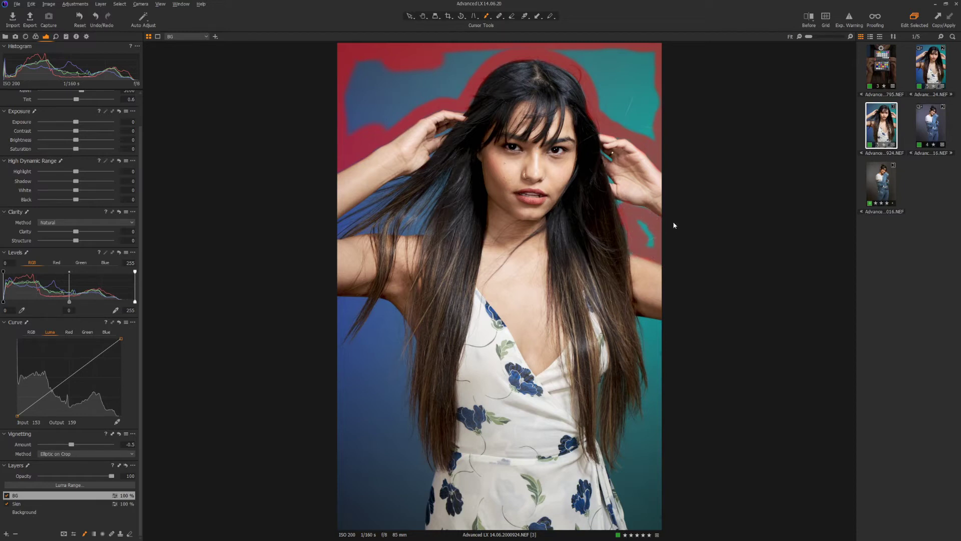
pyautogui.press('e')
pyautogui.press('b')
# Brush the BG mask along the lower background on both sides of the body, cleaning the edges along the arms and hair.
pyautogui.moveTo(342, 303)
pyautogui.mouseDown()
pyautogui.moveTo(338, 510)
pyautogui.moveTo(346, 528)
pyautogui.moveTo(420, 529)
pyautogui.moveTo(427, 463)
pyautogui.moveTo(406, 393)
pyautogui.moveTo(411, 341)
pyautogui.moveTo(395, 318)
pyautogui.moveTo(364, 325)
pyautogui.moveTo(348, 351)
pyautogui.moveTo(347, 318)
pyautogui.moveTo(360, 304)
pyautogui.moveTo(349, 302)
pyautogui.moveTo(348, 344)
pyautogui.moveTo(368, 360)
pyautogui.mouseUp()
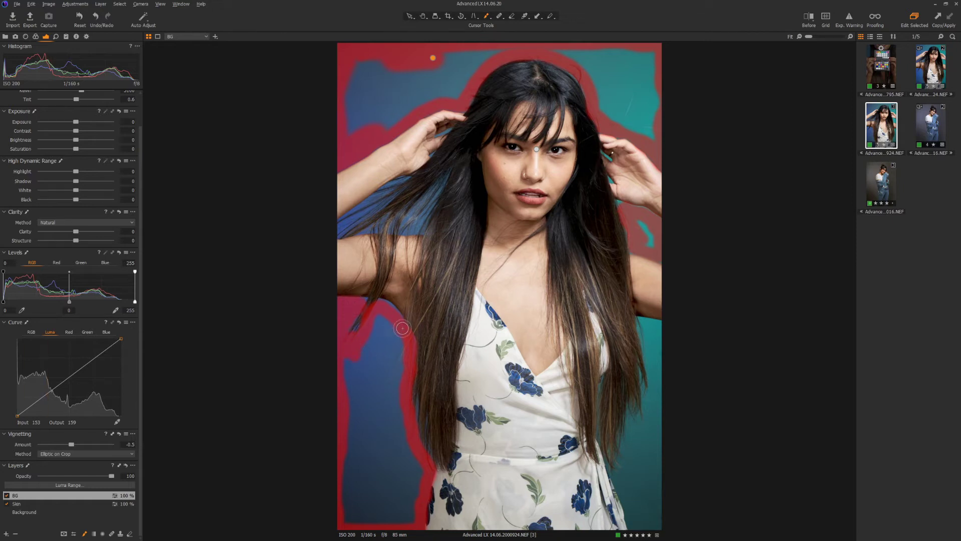
pyautogui.moveTo(401, 328)
pyautogui.mouseDown()
pyautogui.moveTo(378, 303)
pyautogui.moveTo(374, 318)
pyautogui.mouseUp()
pyautogui.press('e')
pyautogui.press('b')
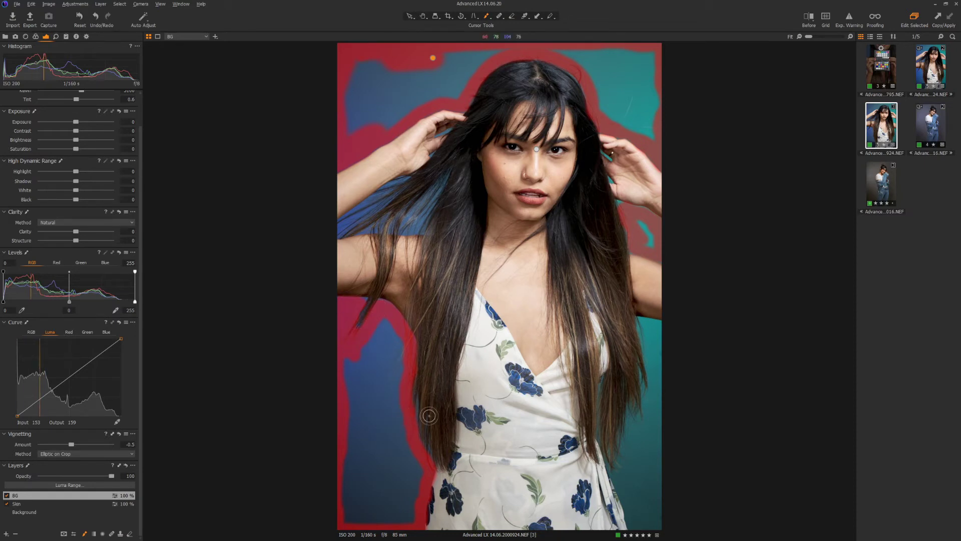
pyautogui.moveTo(659, 337)
pyautogui.mouseDown()
pyautogui.moveTo(640, 322)
pyautogui.moveTo(658, 325)
pyautogui.moveTo(645, 326)
pyautogui.moveTo(646, 426)
pyautogui.moveTo(629, 416)
pyautogui.moveTo(616, 470)
pyautogui.moveTo(633, 526)
pyautogui.moveTo(654, 527)
pyautogui.moveTo(664, 500)
pyautogui.moveTo(661, 328)
pyautogui.moveTo(650, 343)
pyautogui.moveTo(647, 326)
pyautogui.moveTo(653, 406)
pyautogui.mouseUp()
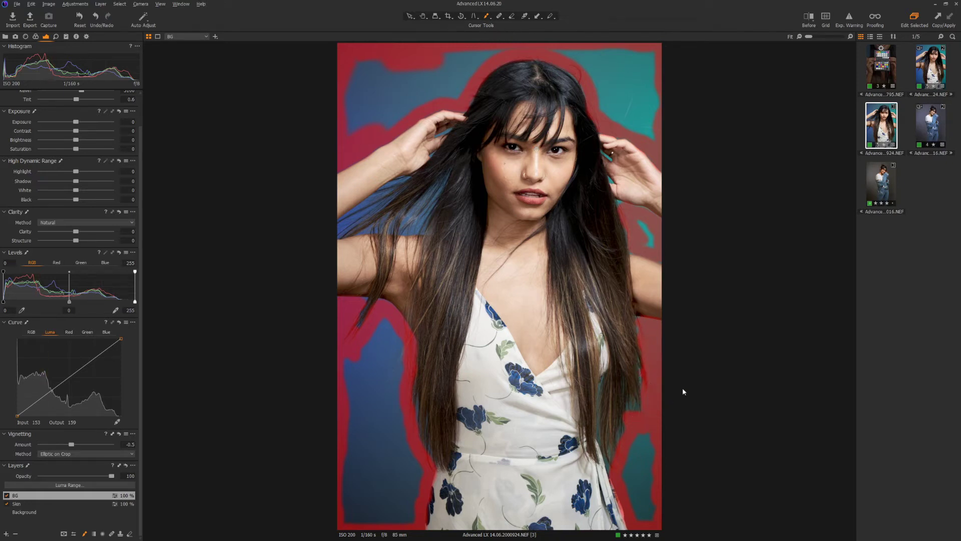
pyautogui.press('e')
pyautogui.press('b')
# Brush the BG mask into the background gaps between the hair strands and the arm on the image's left side.
pyautogui.moveTo(434, 199); pyautogui.dragTo(415, 221)
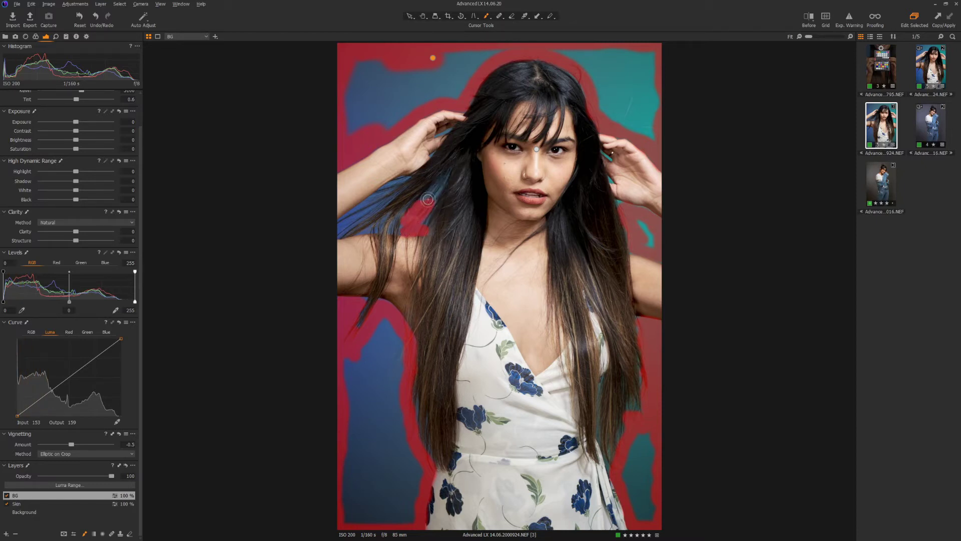
pyautogui.moveTo(395, 189); pyautogui.dragTo(350, 217)
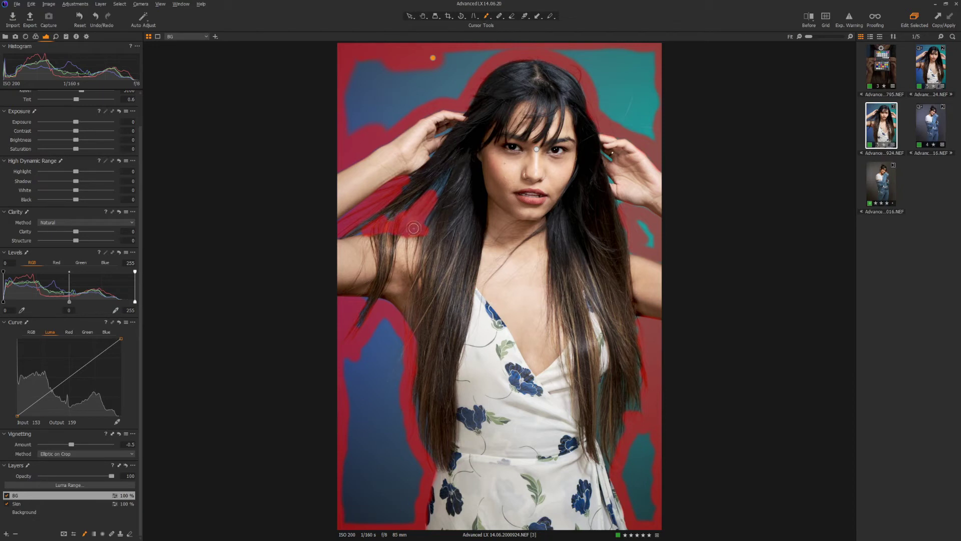
pyautogui.press('e')
# Fill the outlined areas of the BG layer's mask and brush in the missed gap between the dress and hair.
pyautogui.rightClick(90, 498)
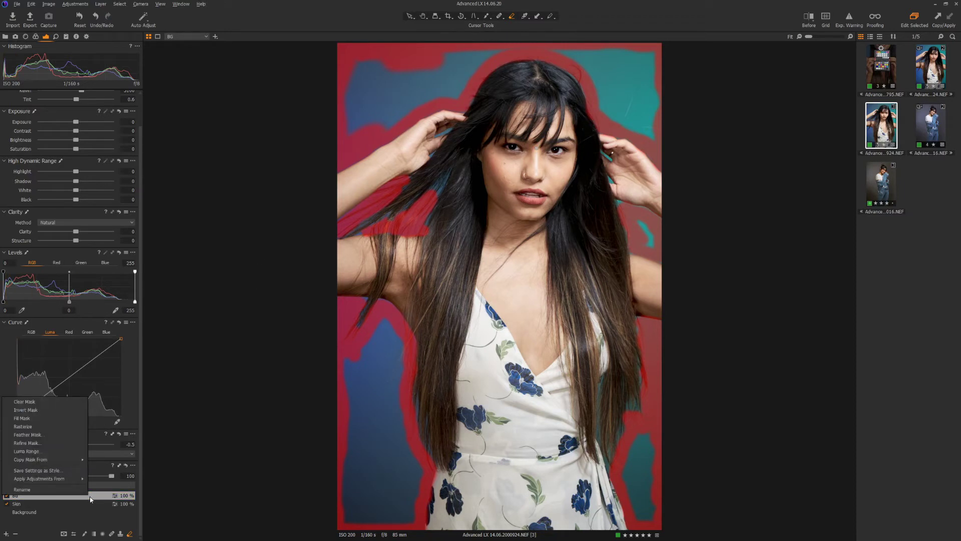
pyautogui.click(80, 418)
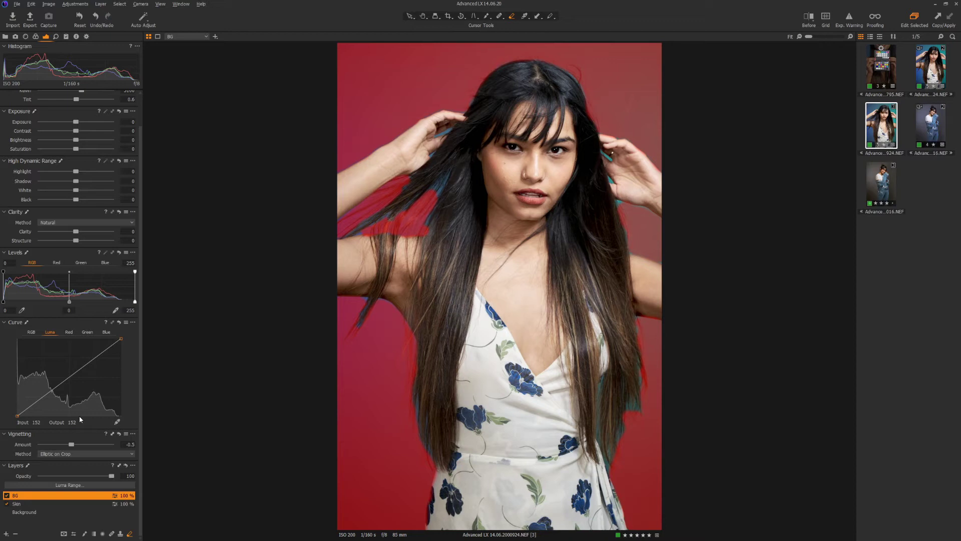
pyautogui.press('b')
pyautogui.moveTo(602, 379); pyautogui.dragTo(601, 384)
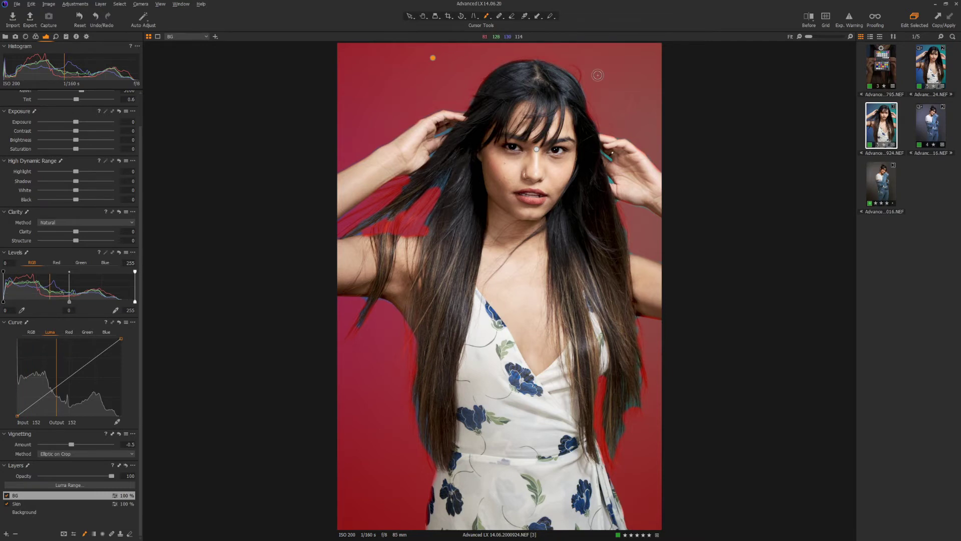
# Hide the mask overlay and set the BG layer's contrast to -50.
pyautogui.press('m')
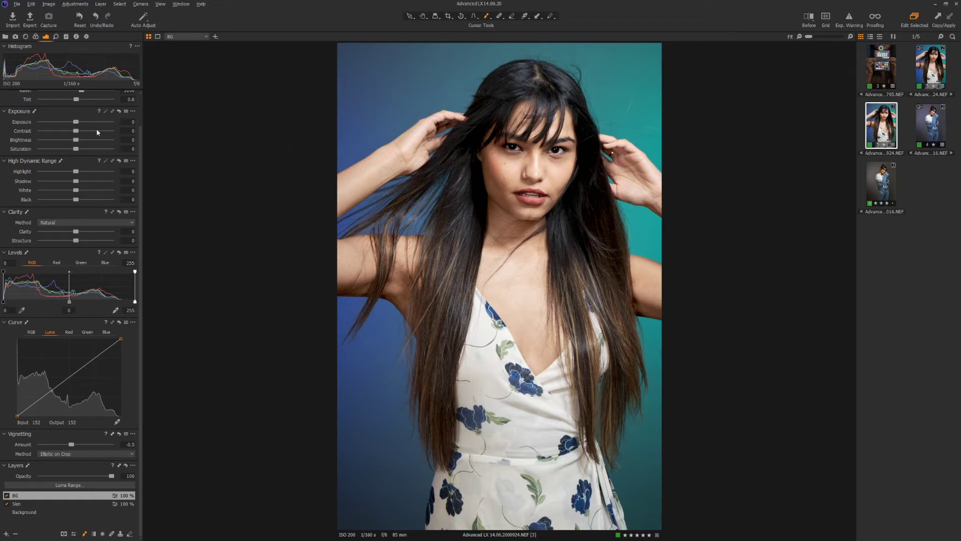
pyautogui.moveTo(76, 131); pyautogui.dragTo(4, 132)
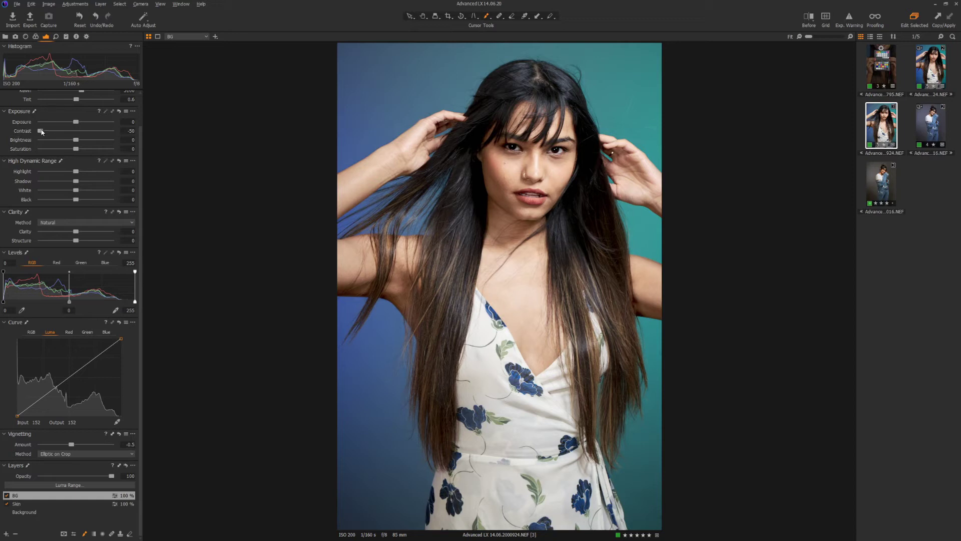
pyautogui.moveTo(61, 134); pyautogui.dragTo(10, 137)
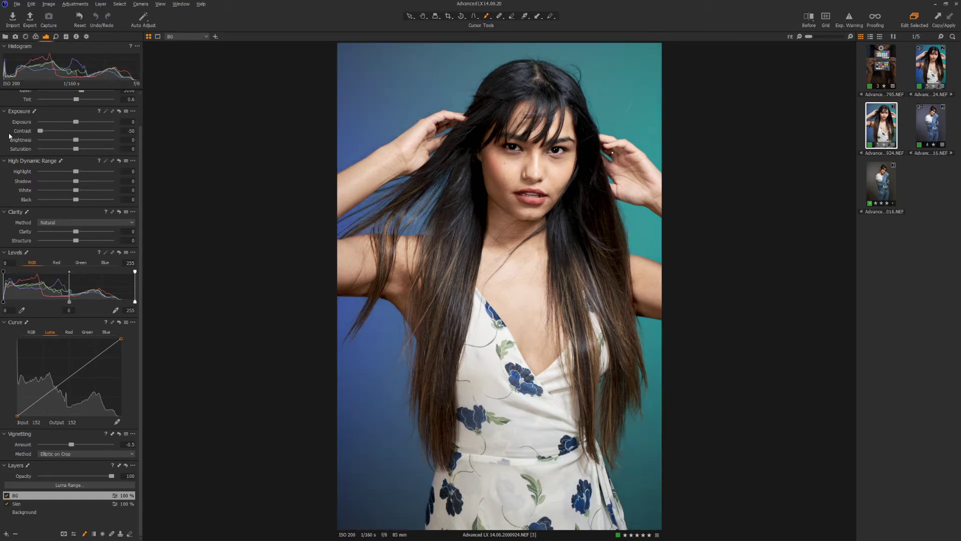
# Set the BG layer's Black to -25 and compare the background with and without its High Dynamic Range adjustments.
pyautogui.click(120, 111)
pyautogui.moveTo(75, 200); pyautogui.dragTo(71, 201)
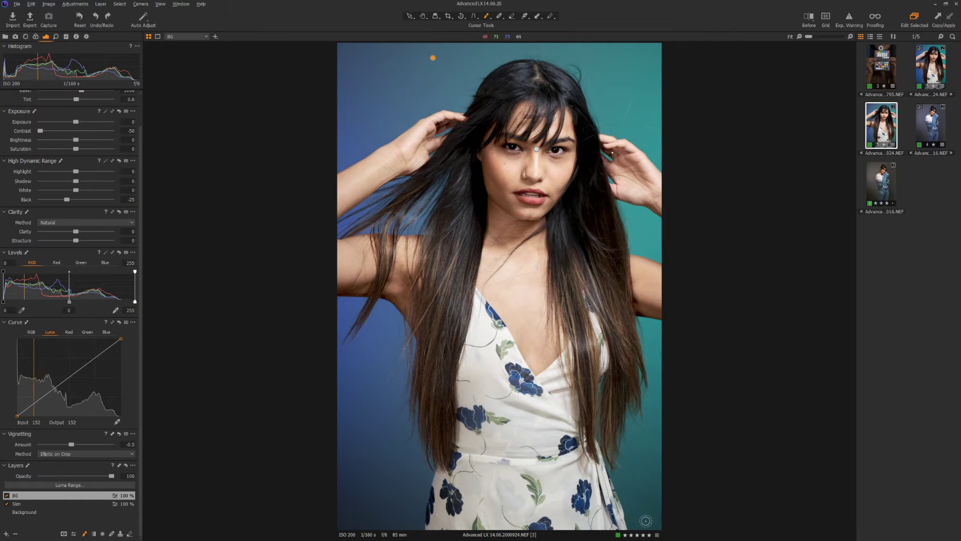
pyautogui.click(119, 161)
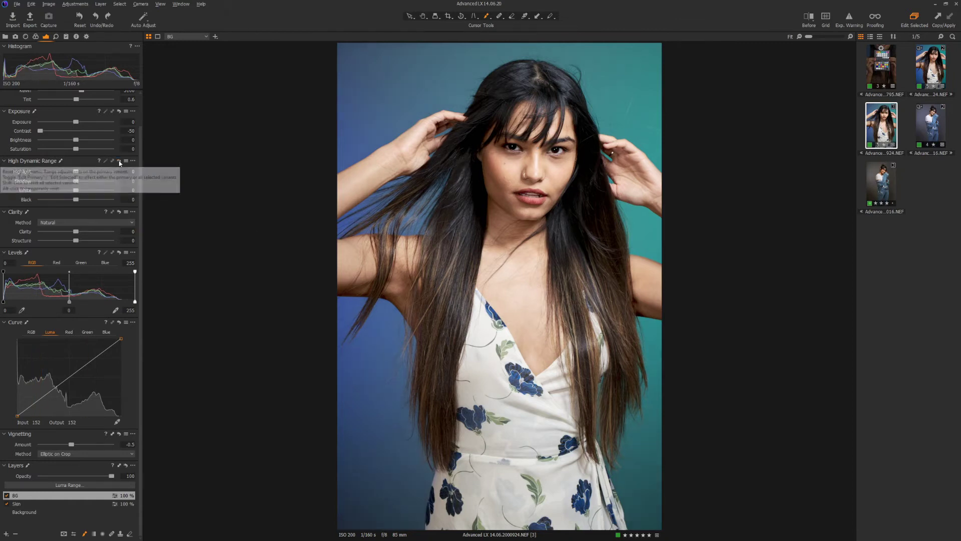
pyautogui.click(120, 162)
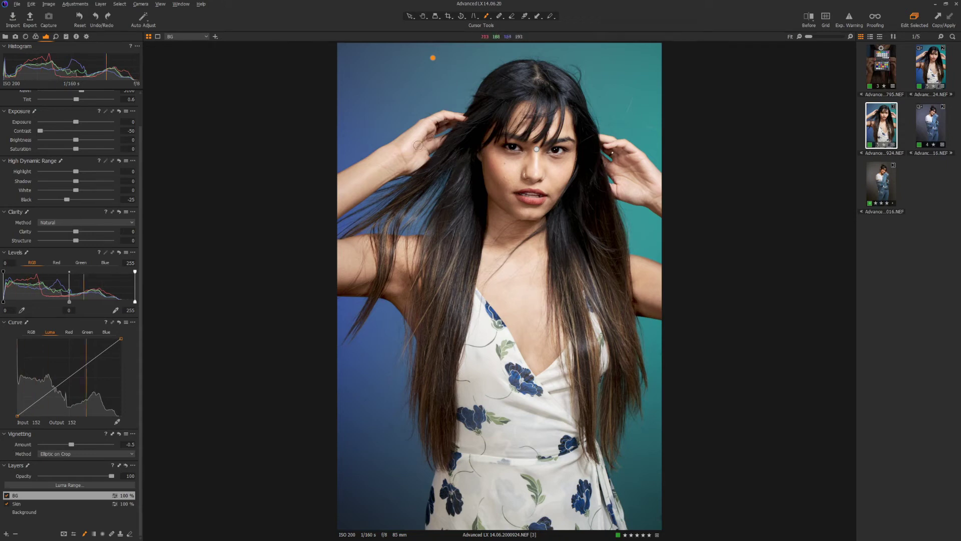
# Brush the BG mask into the small background gaps between the raised hand and the hair, then hide the mask overlay.
pyautogui.scroll(3, 441, 129)
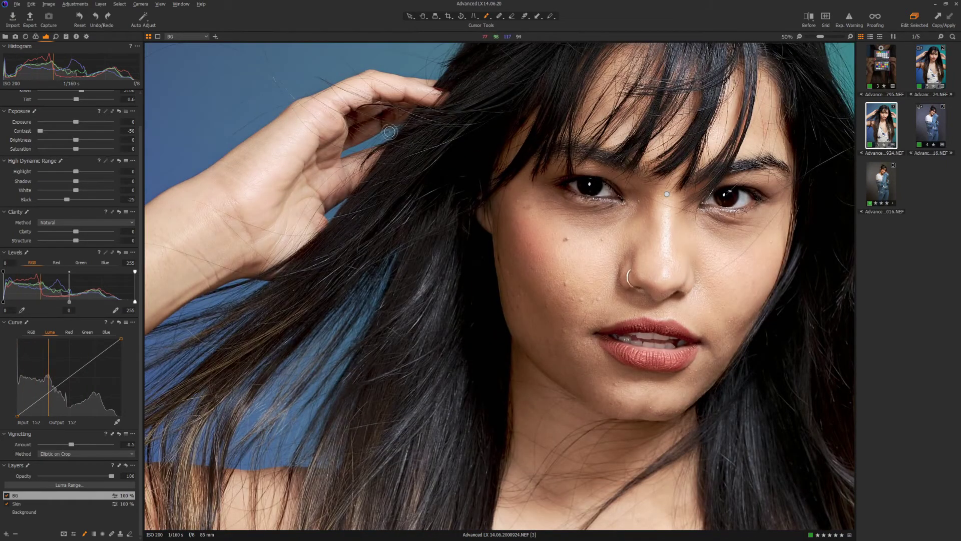
pyautogui.moveTo(381, 137); pyautogui.dragTo(355, 148)
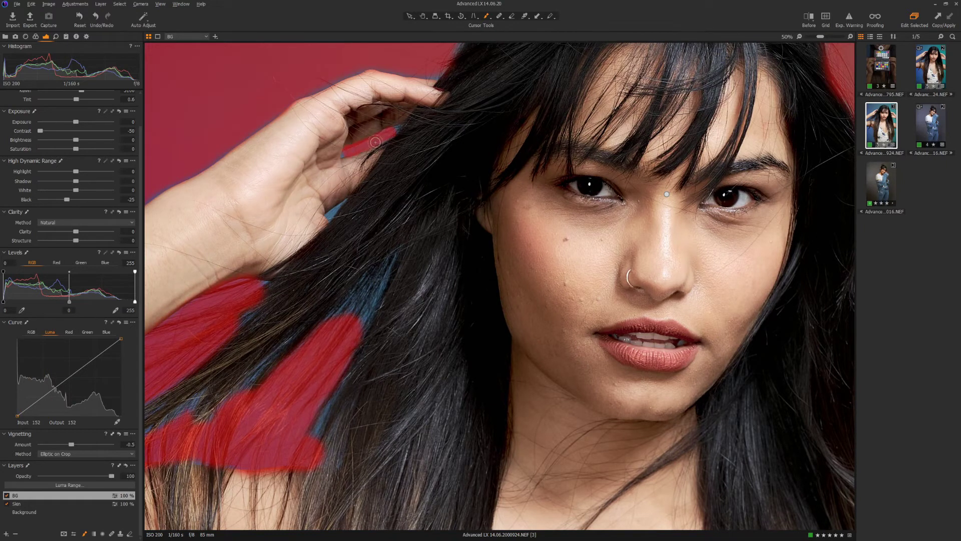
pyautogui.moveTo(339, 210); pyautogui.dragTo(329, 215)
pyautogui.press('e')
pyautogui.press('m')
pyautogui.hotkey('ctrl', '0')
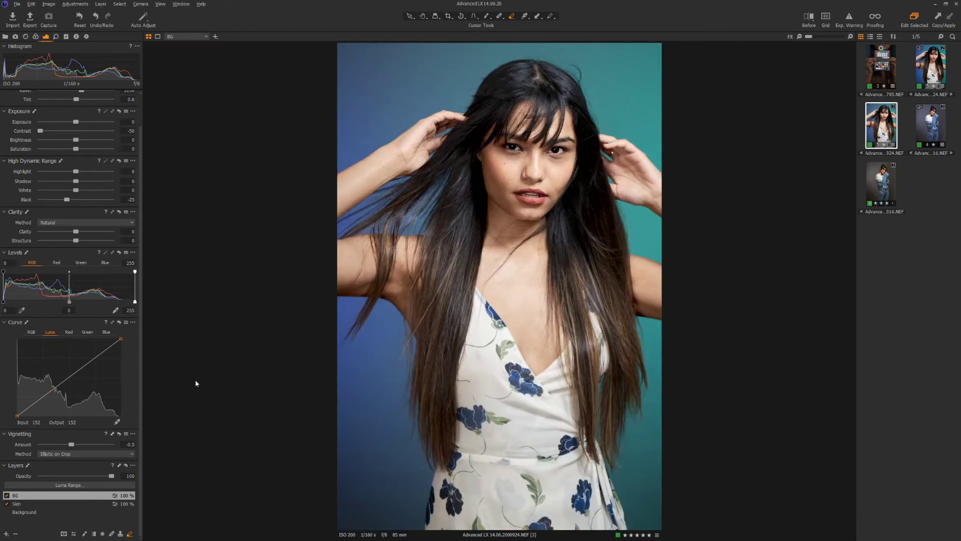
# Add a new adjustment layer named Hair.
pyautogui.click(6, 534)
pyautogui.write('H')
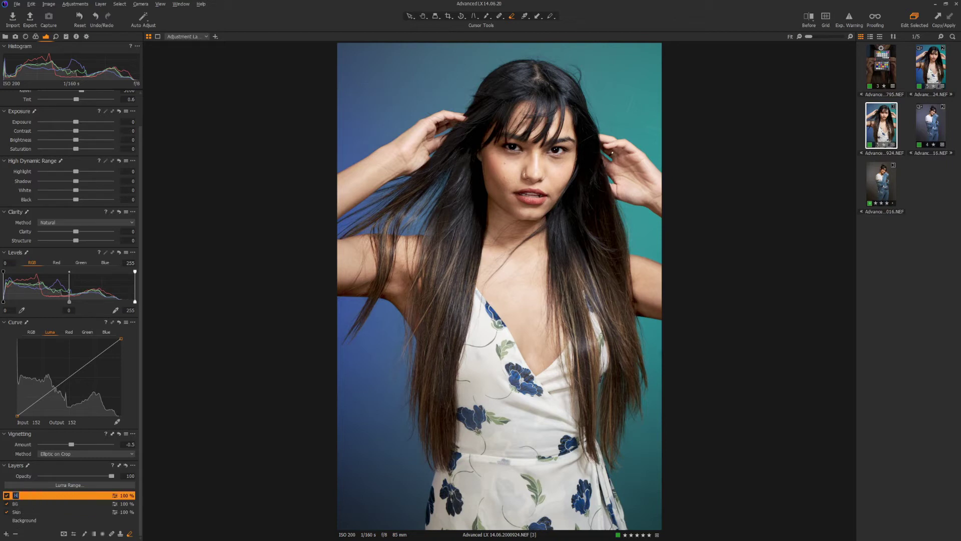
pyautogui.write('air')
pyautogui.press('Return')
# Brush the Hair mask over the crown, fringe and long strands on both sides, and fill its outlined areas.
pyautogui.moveTo(539, 73)
pyautogui.mouseDown()
pyautogui.moveTo(499, 81)
pyautogui.moveTo(448, 157)
pyautogui.moveTo(400, 199)
pyautogui.moveTo(489, 109)
pyautogui.moveTo(482, 122)
pyautogui.moveTo(495, 81)
pyautogui.moveTo(541, 75)
pyautogui.moveTo(577, 99)
pyautogui.moveTo(552, 77)
pyautogui.moveTo(502, 102)
pyautogui.moveTo(543, 87)
pyautogui.moveTo(577, 101)
pyautogui.moveTo(583, 119)
pyautogui.moveTo(587, 154)
pyautogui.moveTo(585, 146)
pyautogui.moveTo(555, 227)
pyautogui.moveTo(588, 442)
pyautogui.mouseUp()
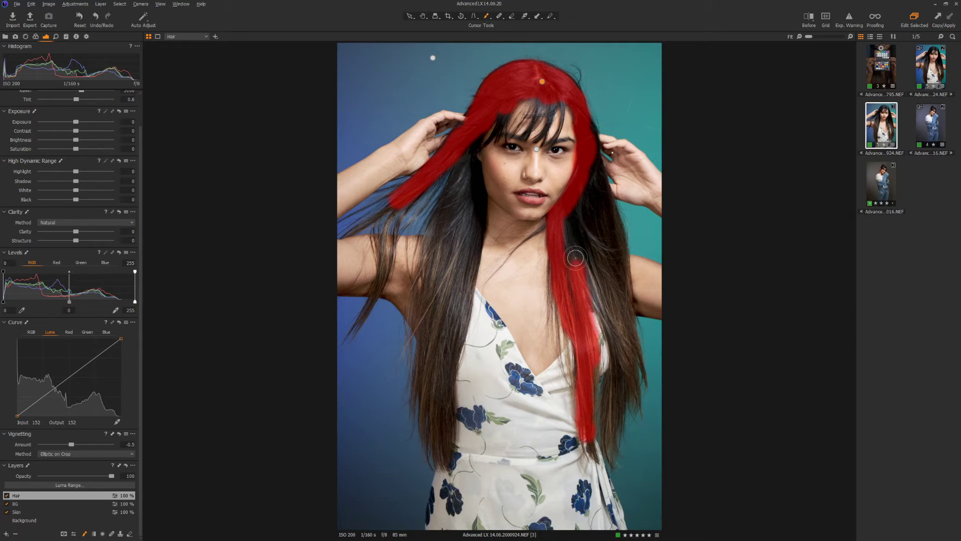
pyautogui.moveTo(576, 247)
pyautogui.mouseDown()
pyautogui.moveTo(616, 364)
pyautogui.moveTo(608, 441)
pyautogui.moveTo(631, 334)
pyautogui.moveTo(619, 250)
pyautogui.moveTo(596, 159)
pyautogui.moveTo(559, 94)
pyautogui.mouseUp()
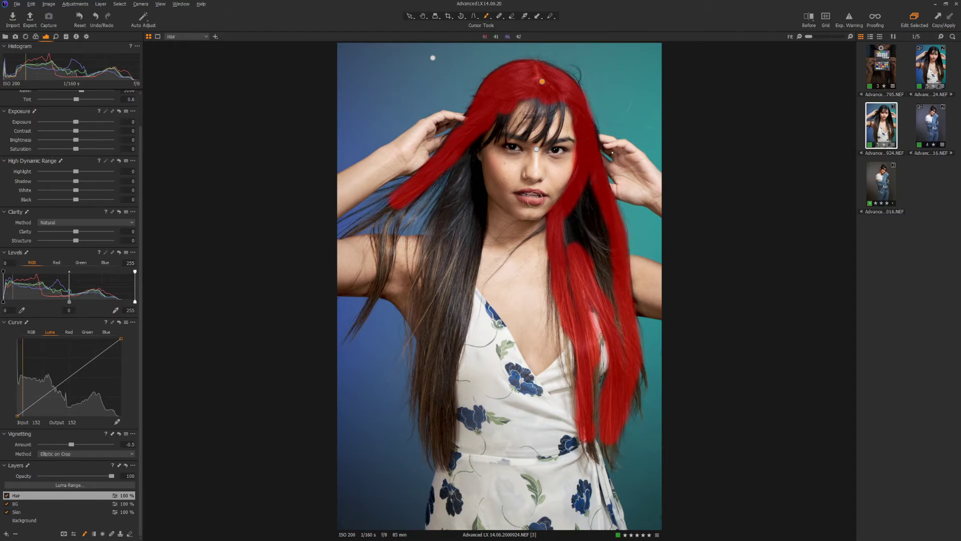
pyautogui.moveTo(454, 182)
pyautogui.mouseDown()
pyautogui.moveTo(426, 363)
pyautogui.moveTo(425, 413)
pyautogui.moveTo(441, 461)
pyautogui.moveTo(471, 254)
pyautogui.mouseUp()
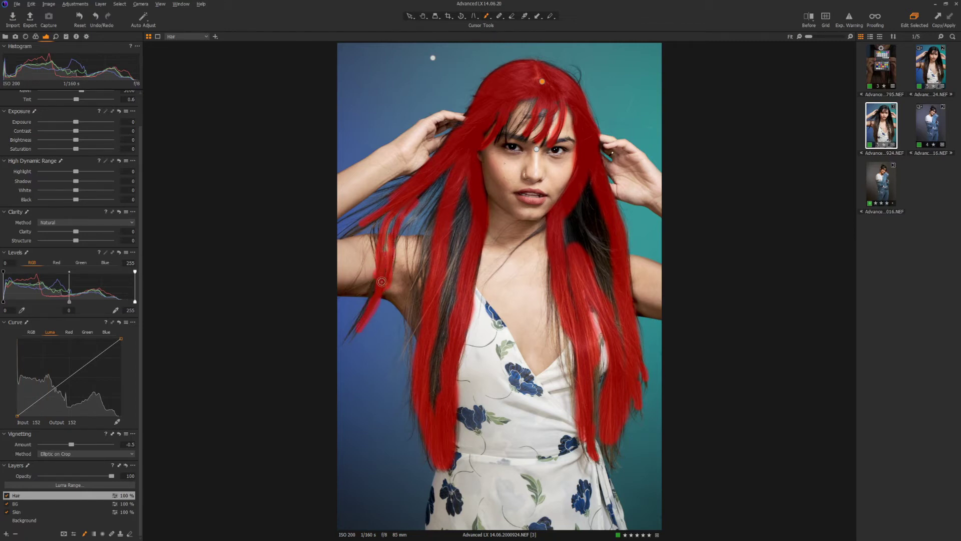
pyautogui.press('e')
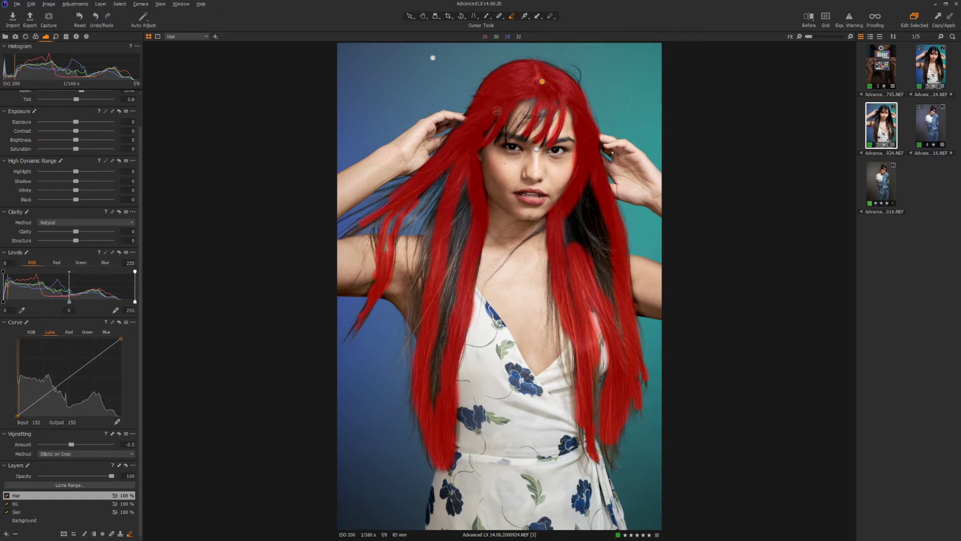
pyautogui.scroll(3, 497, 111)
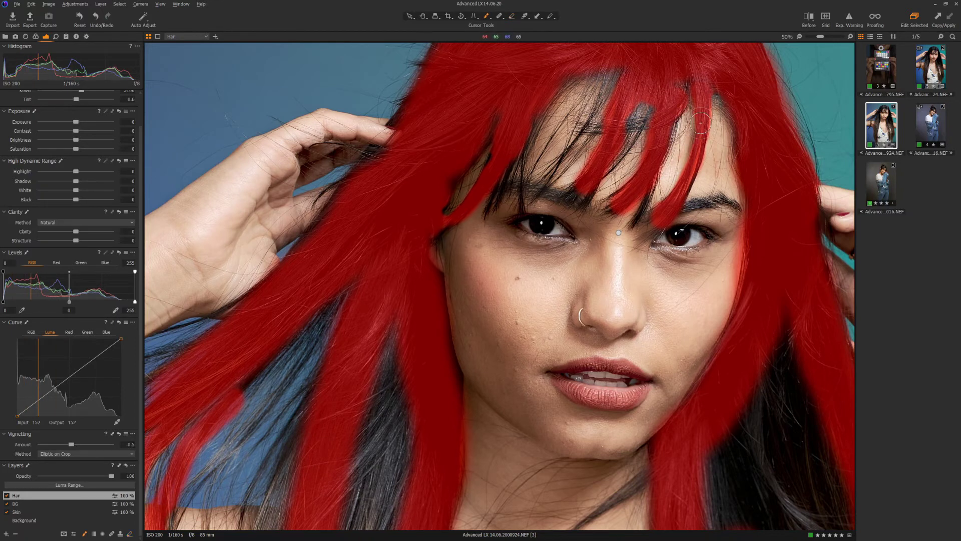
pyautogui.hotkey('ctrl', '0')
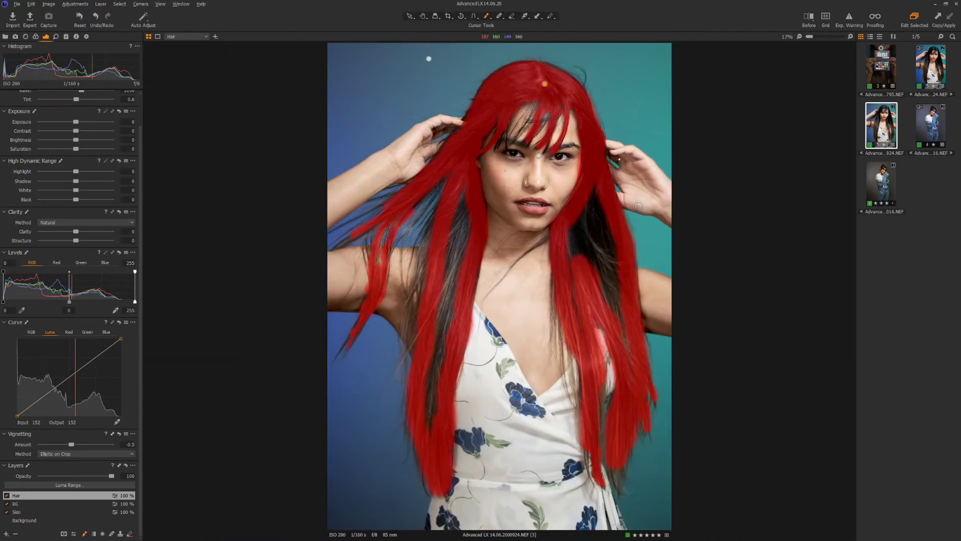
pyautogui.rightClick(46, 498)
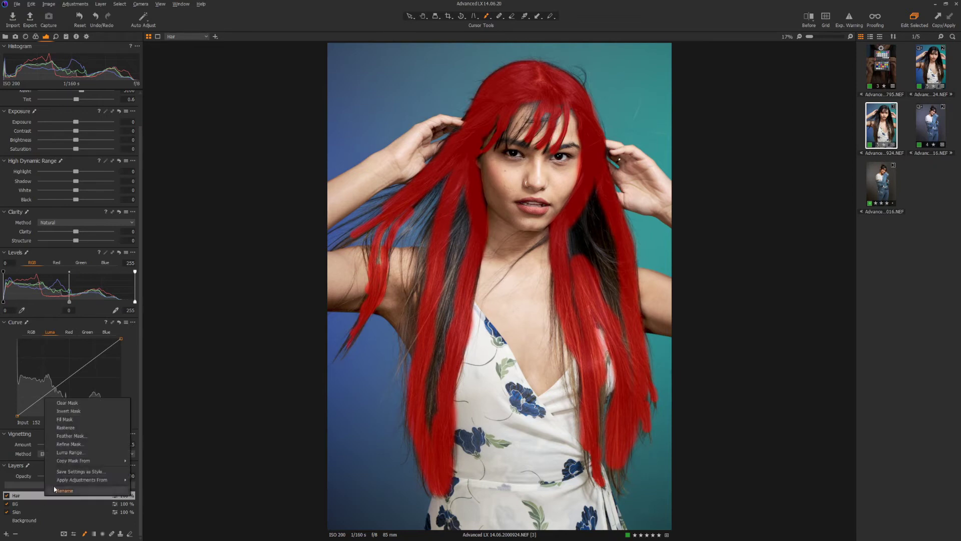
pyautogui.click(83, 419)
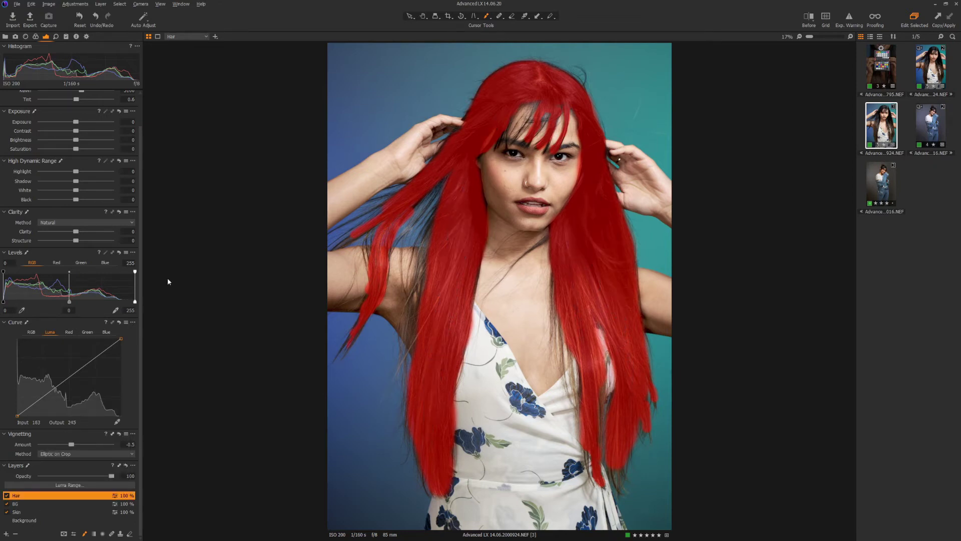
# Erase the Hair mask from the skin gap beside the temple on the image's left side and hide the mask overlay.
pyautogui.scroll(3, 471, 128)
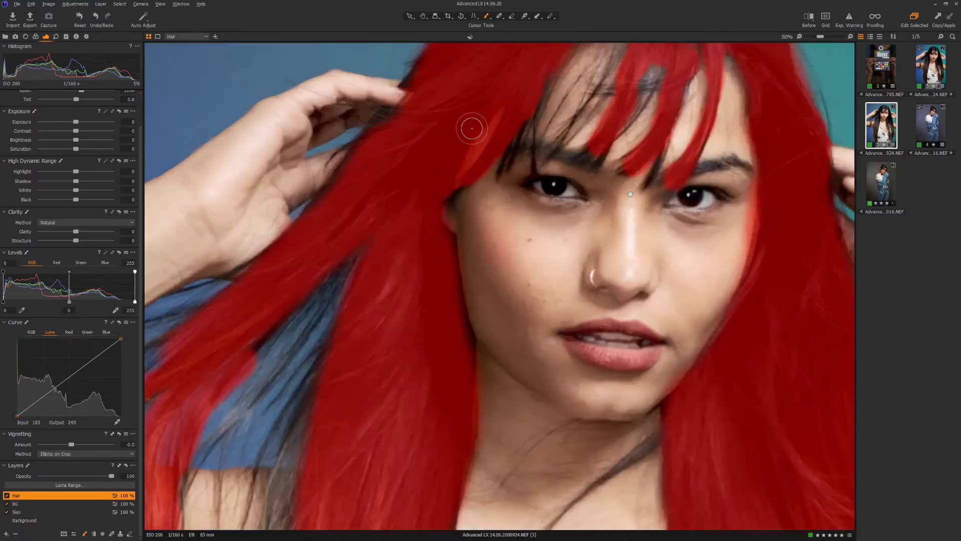
pyautogui.scroll(1, 471, 129)
pyautogui.press('e')
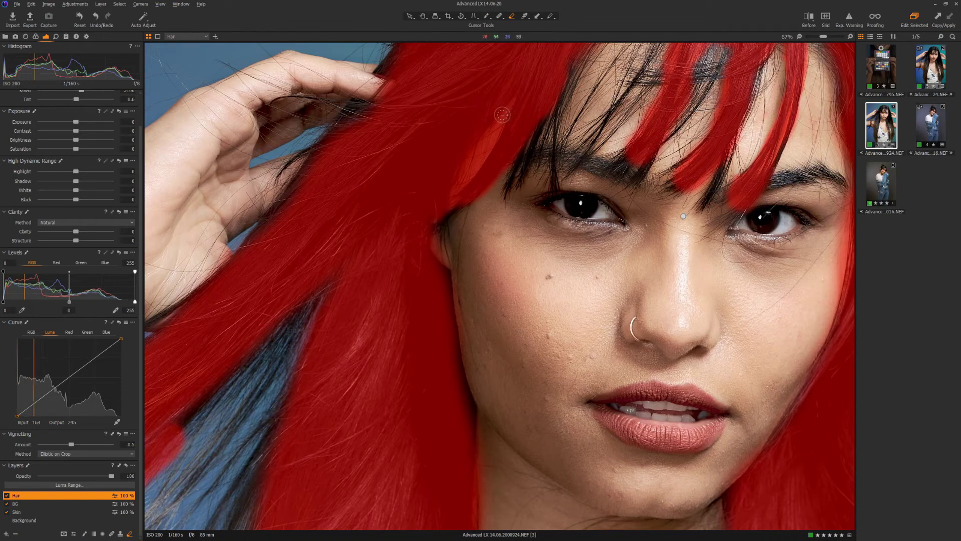
pyautogui.moveTo(504, 112)
pyautogui.mouseDown()
pyautogui.moveTo(451, 202)
pyautogui.moveTo(498, 129)
pyautogui.moveTo(452, 202)
pyautogui.moveTo(491, 160)
pyautogui.moveTo(513, 104)
pyautogui.moveTo(502, 118)
pyautogui.mouseUp()
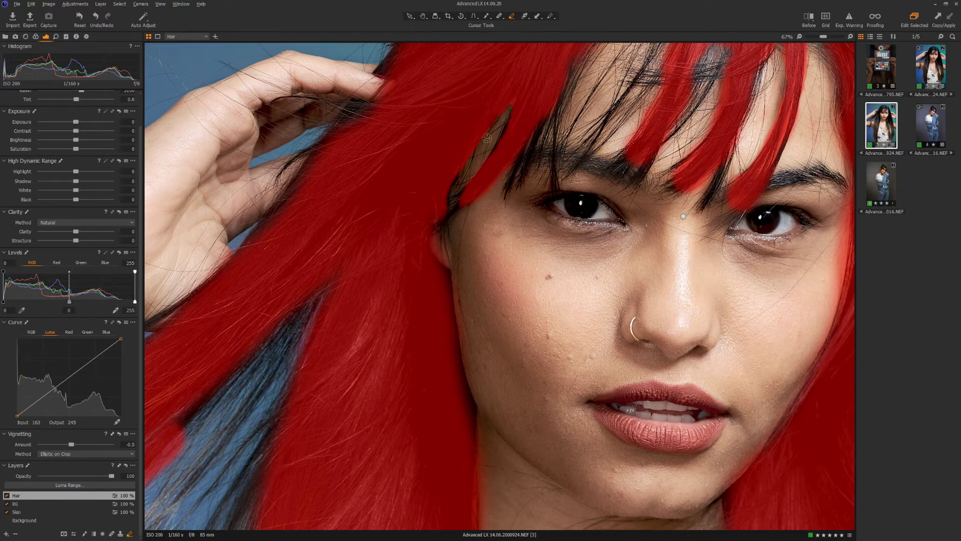
pyautogui.hotkey('ctrl', '0')
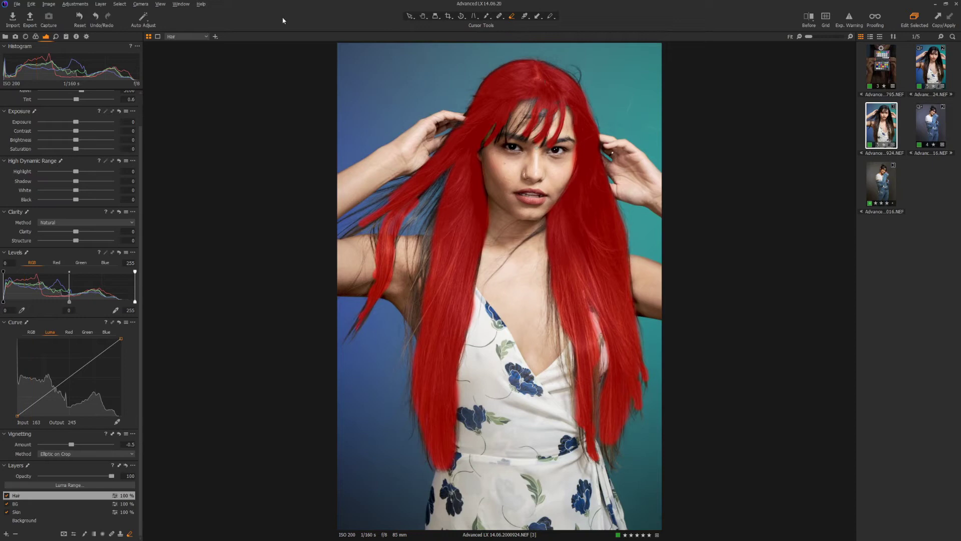
pyautogui.press('b')
pyautogui.press('m')
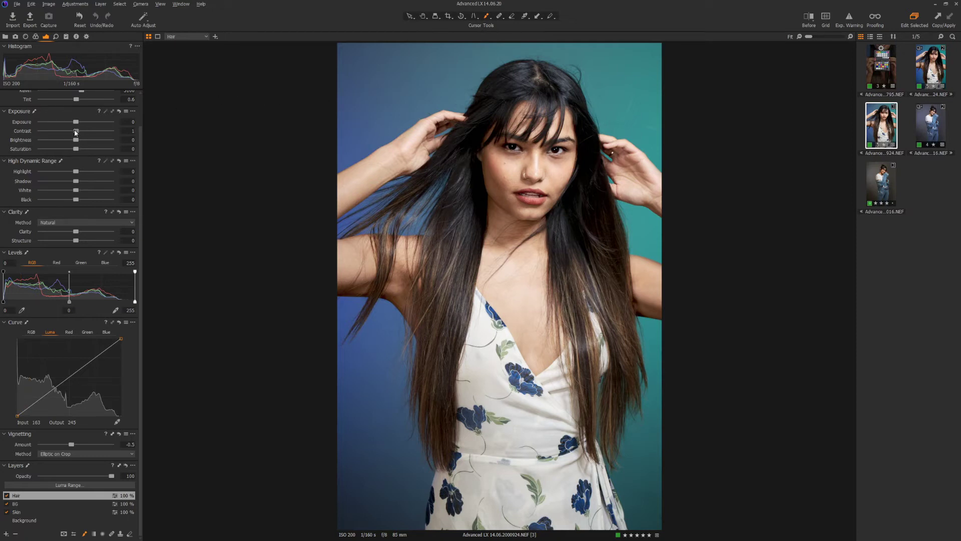
# Set the Hair layer's contrast to 23 and shadow to 3.
pyautogui.moveTo(76, 131)
pyautogui.mouseDown()
pyautogui.moveTo(97, 130)
pyautogui.moveTo(65, 127)
pyautogui.moveTo(95, 127)
pyautogui.moveTo(82, 129)
pyautogui.mouseUp()
pyautogui.moveTo(93, 131); pyautogui.dragTo(93, 132)
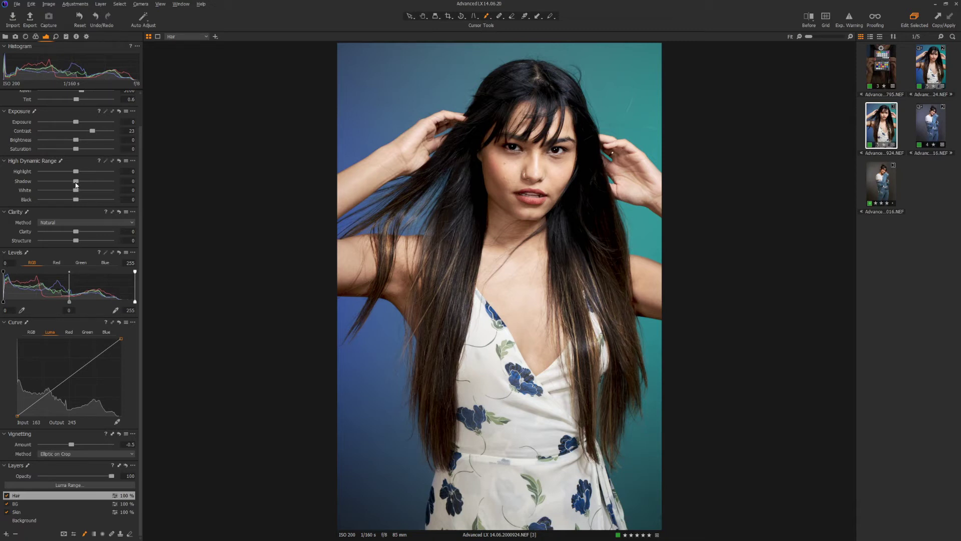
pyautogui.moveTo(76, 183); pyautogui.dragTo(76, 183)
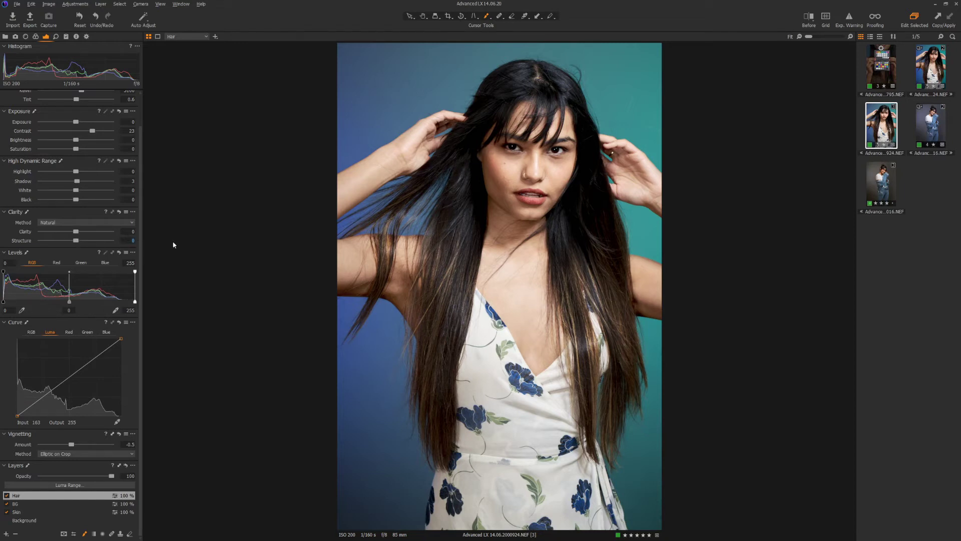
# Set the Hair layer's structure to 40 and inspect the effect on the strands up close.
pyautogui.write('40')
pyautogui.press('Return')
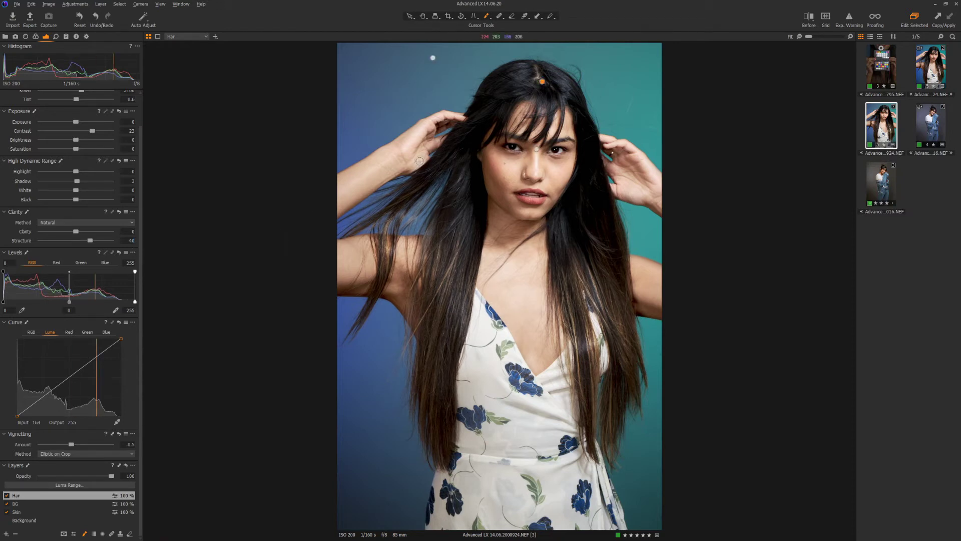
pyautogui.hotkey('ctrl', '+')
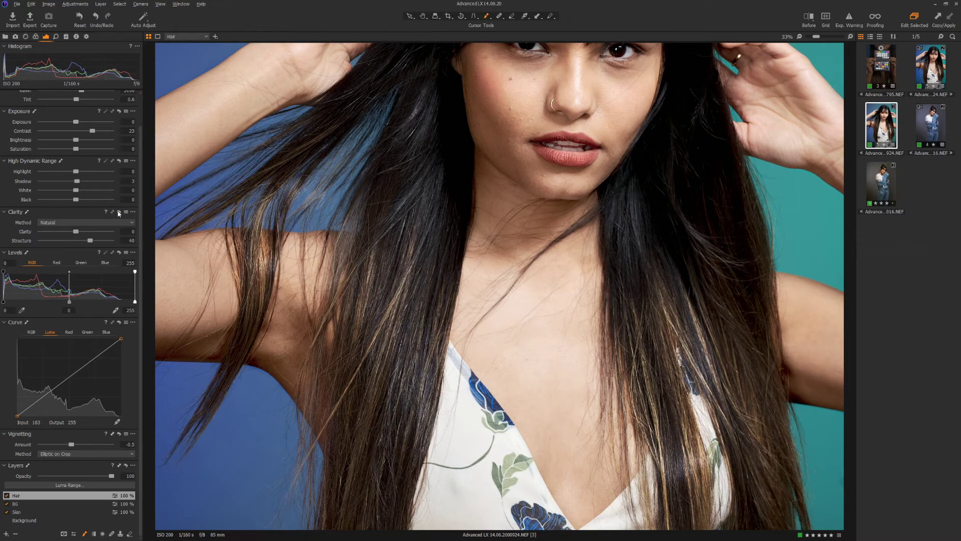
pyautogui.hotkey('ctrl', '0')
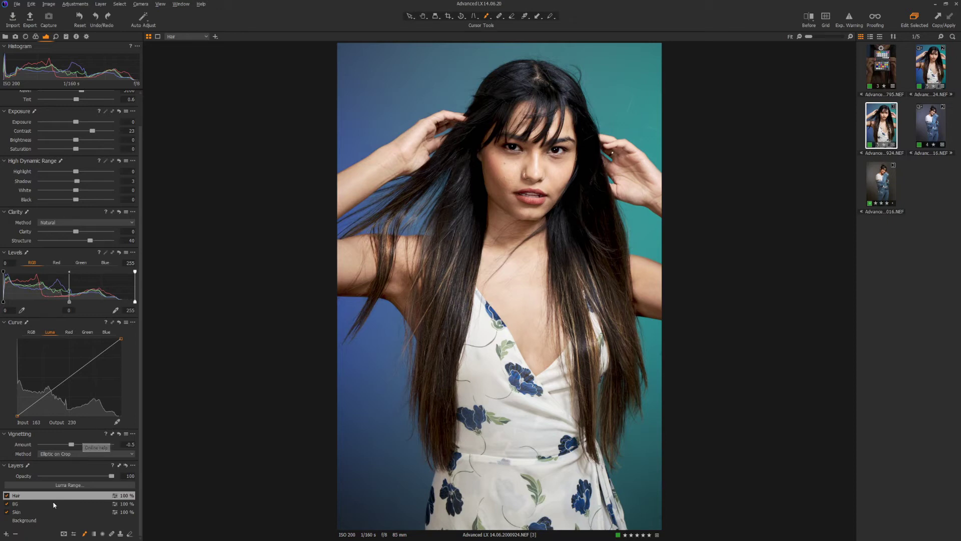
# Add a new adjustment layer named Eyes.
pyautogui.click(6, 535)
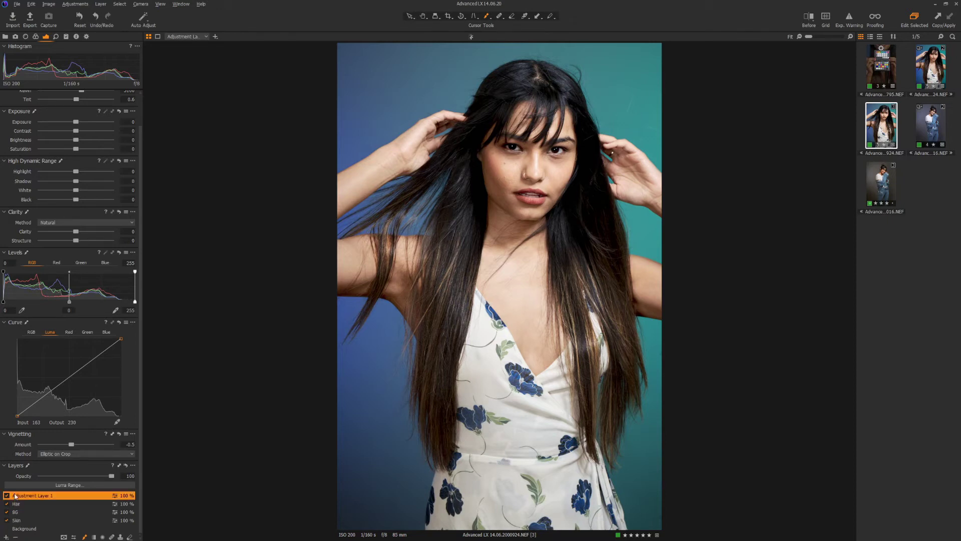
pyautogui.write('Eyesy')
pyautogui.press('BackSpace')
pyautogui.press('BackSpace')
pyautogui.press('BackSpace')
pyautogui.write('es')
pyautogui.press('Return')
# Brush the Eyes mask over both irises and hide the mask overlay.
pyautogui.scroll(2, 548, 99)
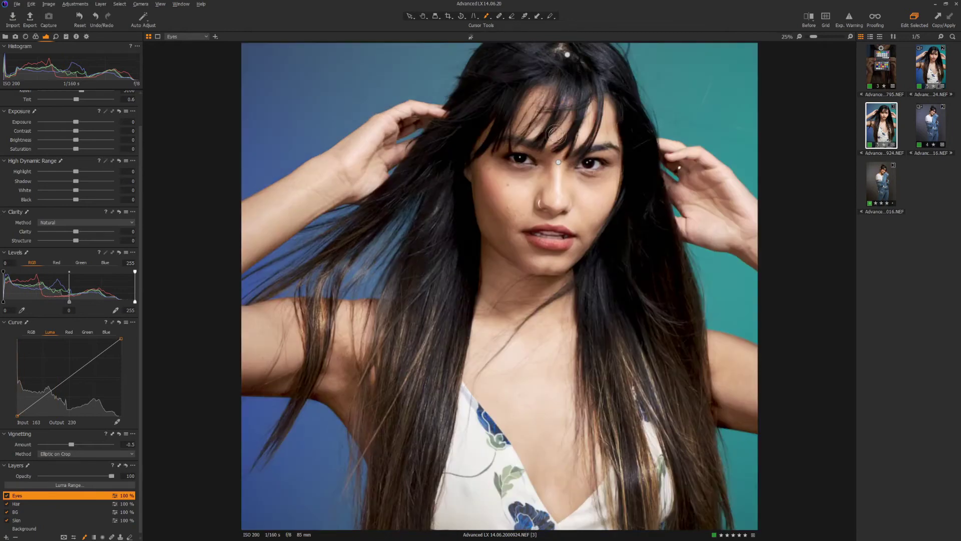
pyautogui.scroll(2, 556, 134)
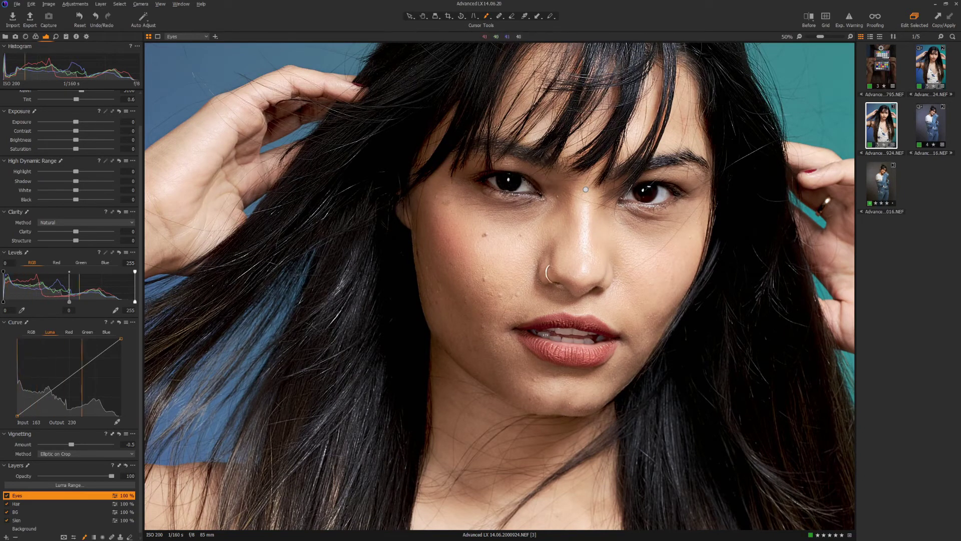
pyautogui.click(510, 183)
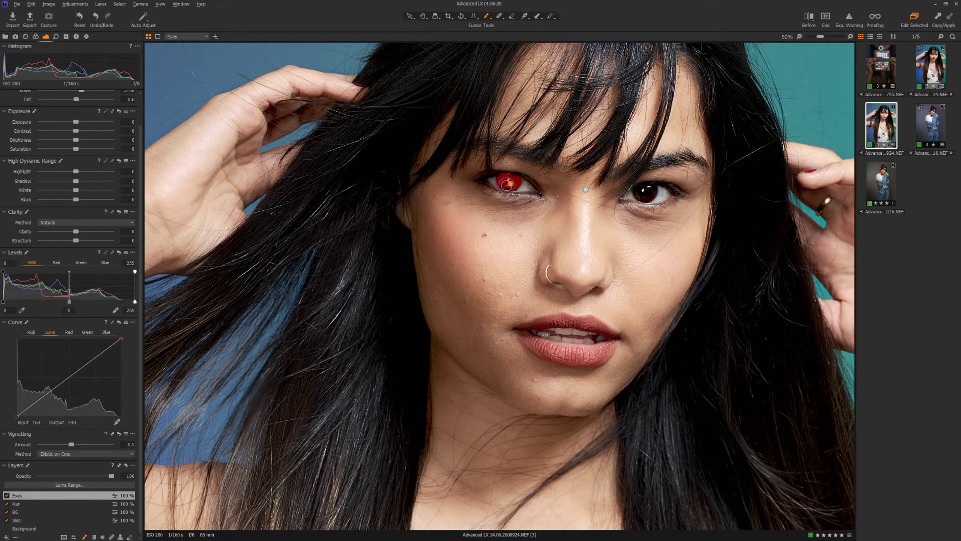
pyautogui.click(642, 192)
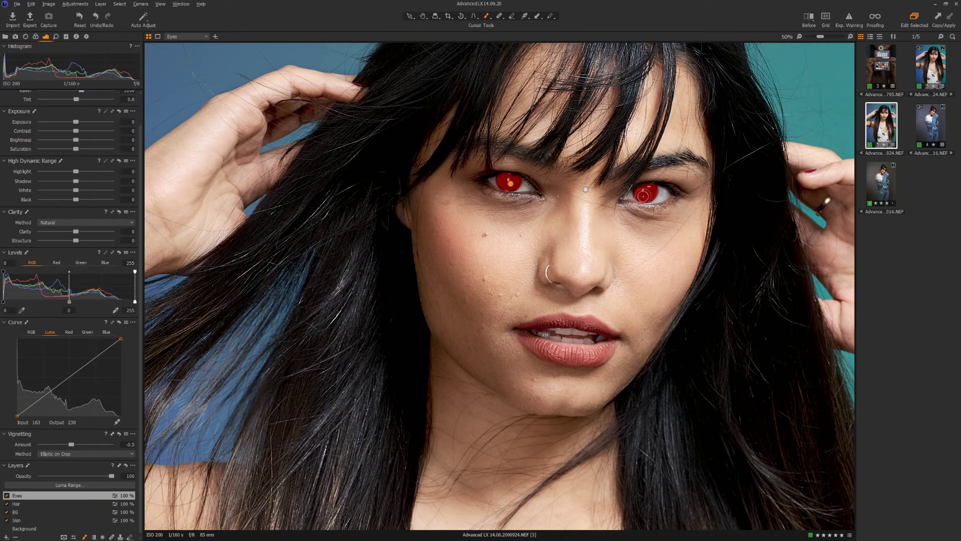
pyautogui.press('m')
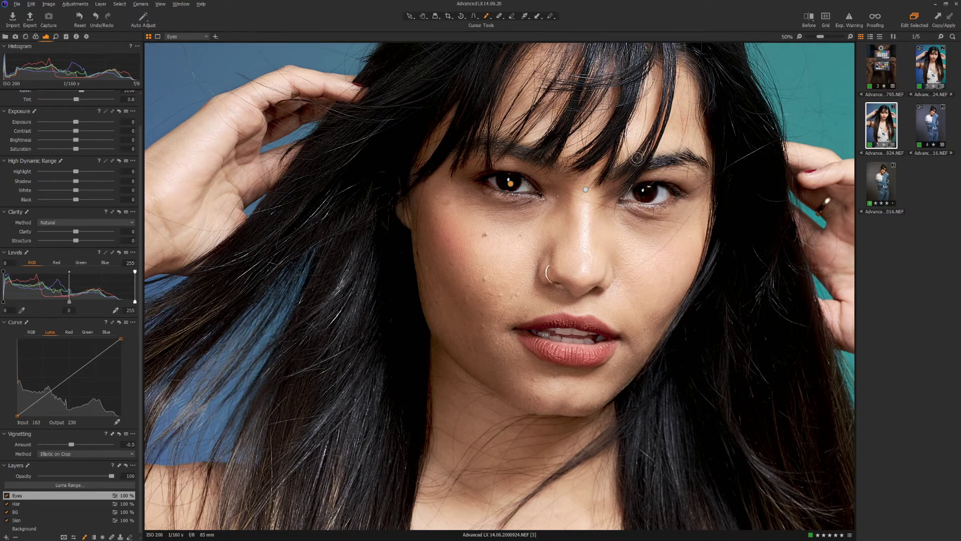
pyautogui.hotkey('ctrl', '0')
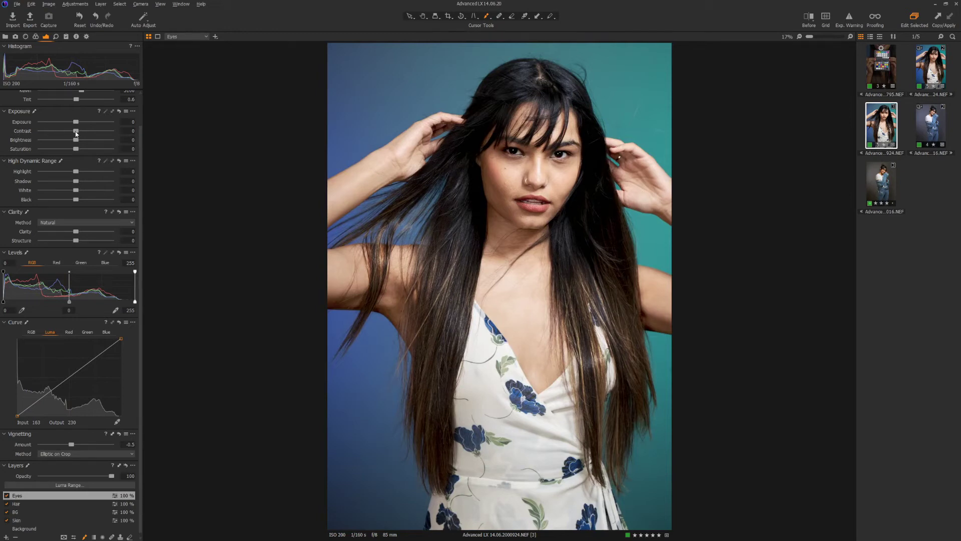
# Set the Eyes layer's contrast to 35, brightness to 28 and saturation to 39, and compare before and after.
pyautogui.moveTo(77, 133); pyautogui.dragTo(94, 150)
pyautogui.moveTo(88, 133); pyautogui.dragTo(103, 133)
pyautogui.moveTo(92, 141); pyautogui.dragTo(138, 143)
pyautogui.moveTo(112, 140); pyautogui.dragTo(102, 140)
pyautogui.moveTo(95, 135); pyautogui.dragTo(94, 135)
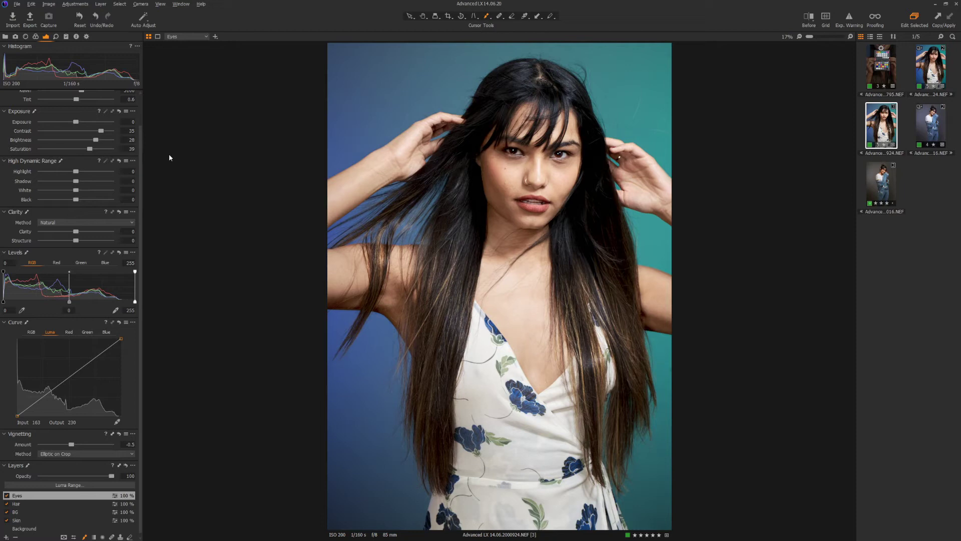
pyautogui.click(119, 112)
pyautogui.hotkey('ctrl', 'z')
pyautogui.click(120, 112)
pyautogui.hotkey('ctrl', 'z')
# Set the Eyes layer's structure to 30 and compare the eyes up close with and without the exposure adjustments.
pyautogui.moveTo(96, 139); pyautogui.dragTo(92, 140)
pyautogui.press('Return')
pyautogui.press('z')
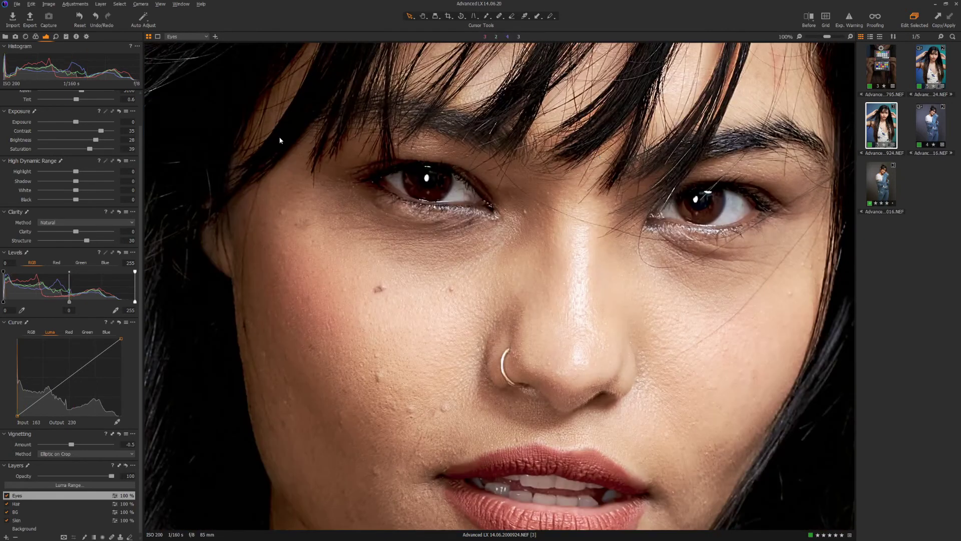
pyautogui.click(120, 111)
pyautogui.hotkey('ctrl', '0')
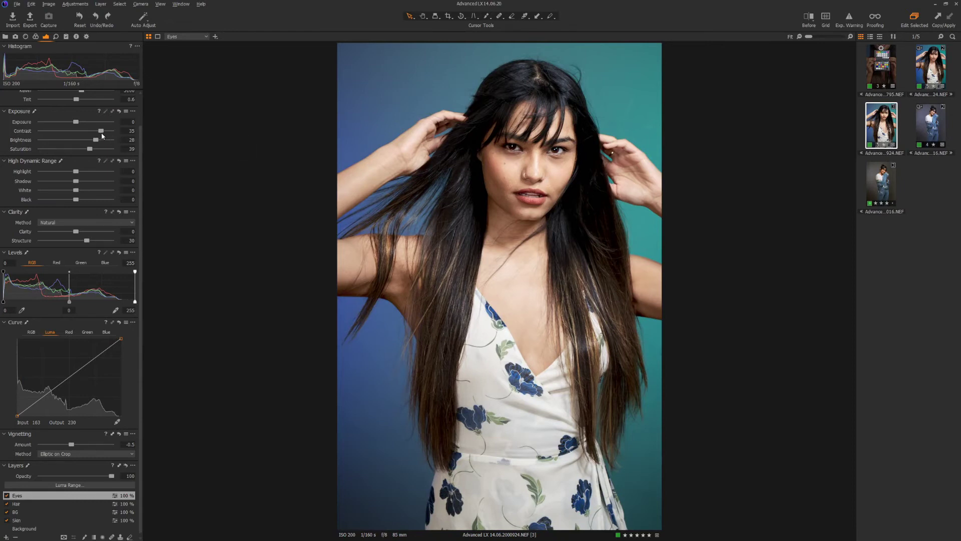
# Add a new adjustment layer named Lips.
pyautogui.moveTo(95, 139); pyautogui.dragTo(95, 139)
pyautogui.click(6, 536)
pyautogui.doubleClick(20, 495)
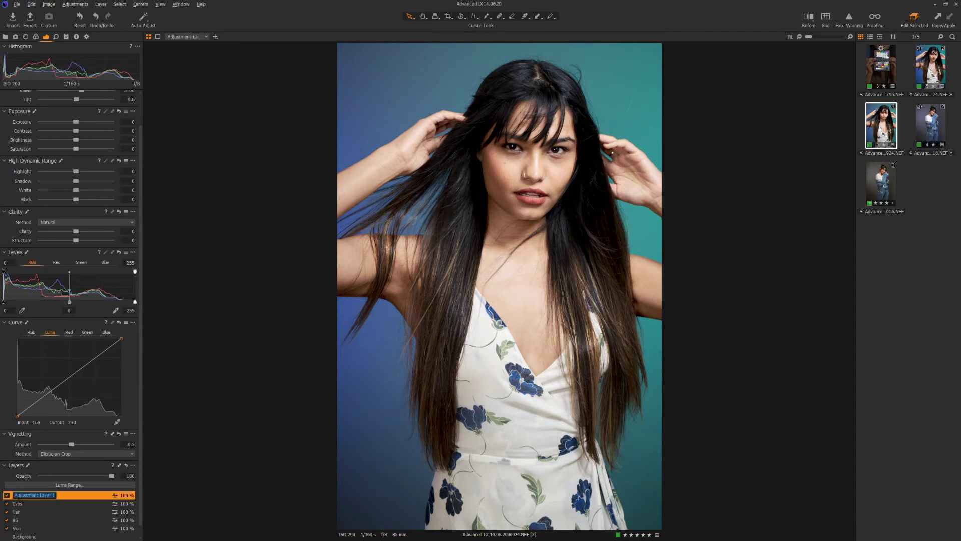
pyautogui.write('Lips')
pyautogui.press('Return')
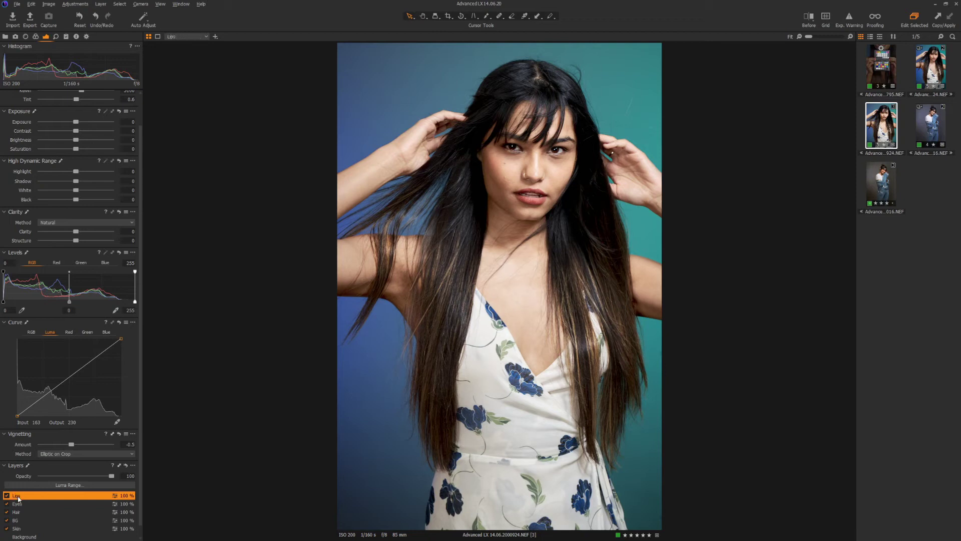
# Brush the Lips mask over the upper and lower lips and hide the mask overlay.
pyautogui.press('b')
pyautogui.scroll(3, 505, 187)
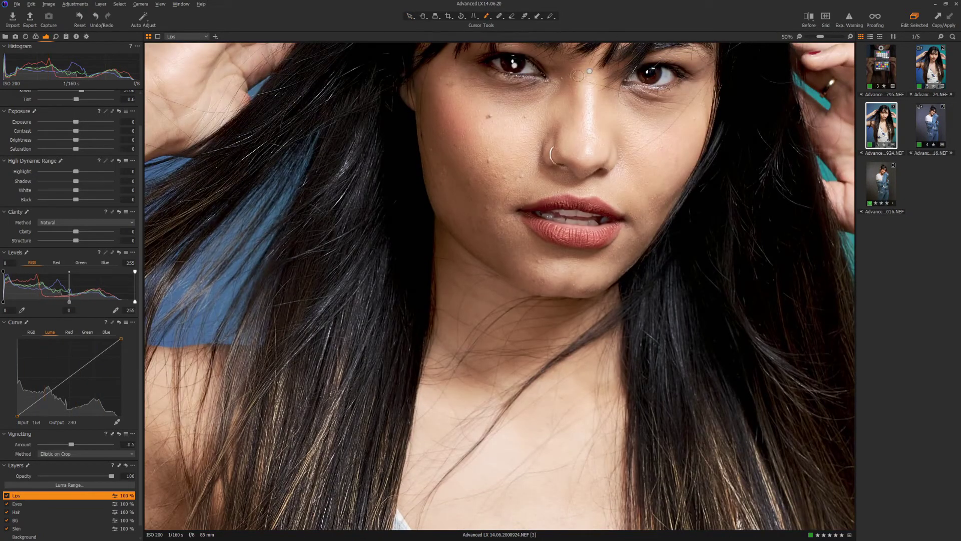
pyautogui.moveTo(585, 207)
pyautogui.mouseDown()
pyautogui.moveTo(527, 209)
pyautogui.moveTo(527, 217)
pyautogui.moveTo(570, 240)
pyautogui.moveTo(616, 228)
pyautogui.moveTo(538, 223)
pyautogui.mouseUp()
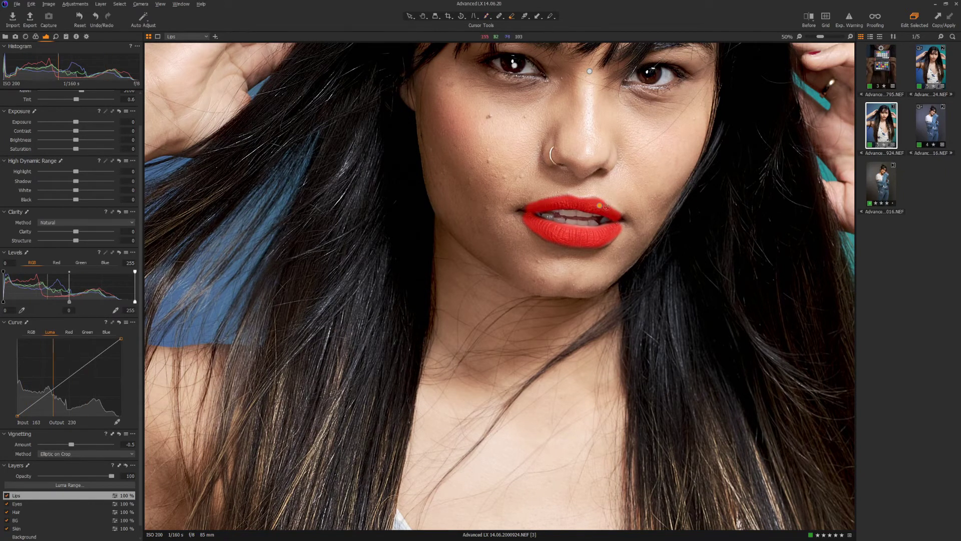
pyautogui.press('e')
pyautogui.press('m')
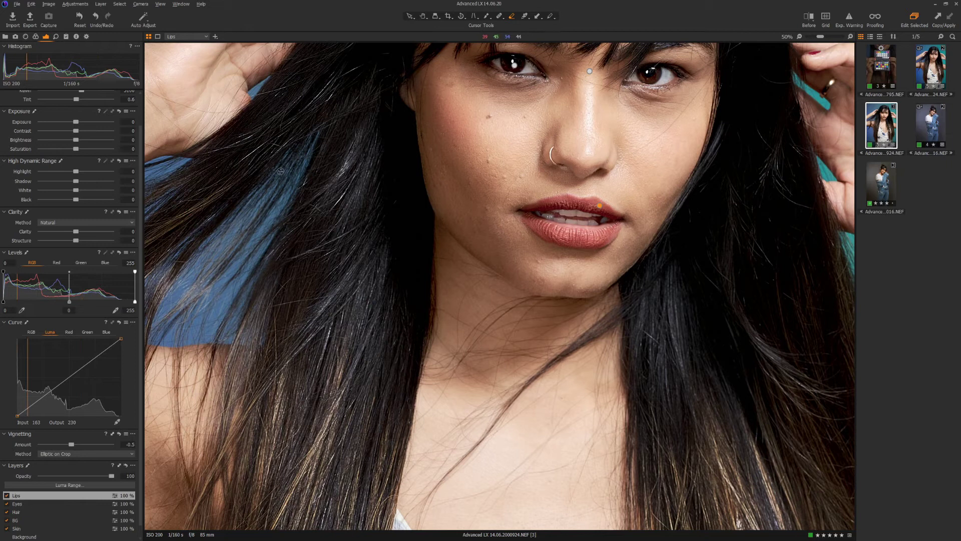
pyautogui.hotkey('ctrl', '0')
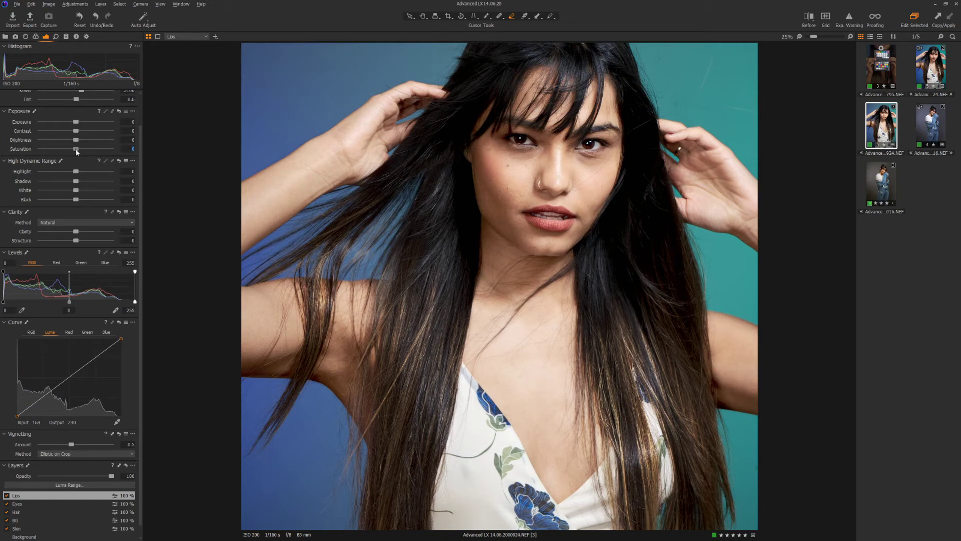
# Set the Lips layer's saturation to 46 and structure to 20.
pyautogui.moveTo(76, 149); pyautogui.dragTo(91, 149)
pyautogui.moveTo(97, 152); pyautogui.dragTo(92, 152)
pyautogui.write('0')
pyautogui.press('Return')
pyautogui.scroll(-1, 520, 115)
pyautogui.hotkey('ctrl', '0')
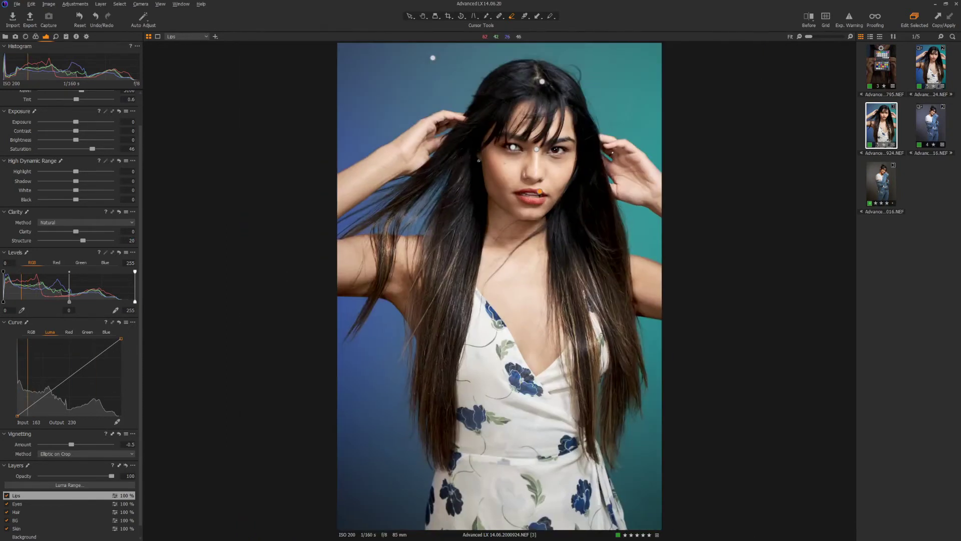
# Compare the portrait with and without the Hair, BG and Skin layers, and view it beside the other variant of the same shot.
pyautogui.click(6, 512)
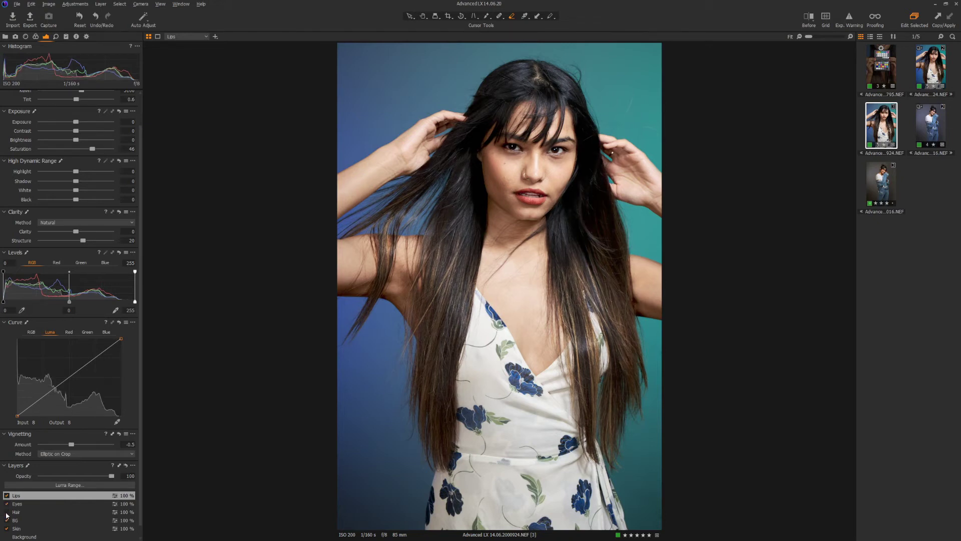
pyautogui.click(6, 512)
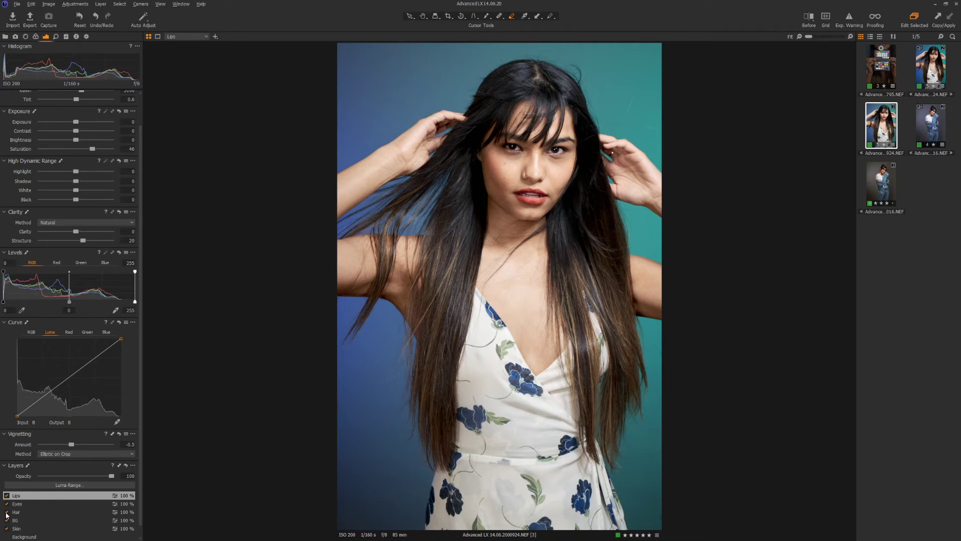
pyautogui.click(7, 512)
pyautogui.click(7, 512)
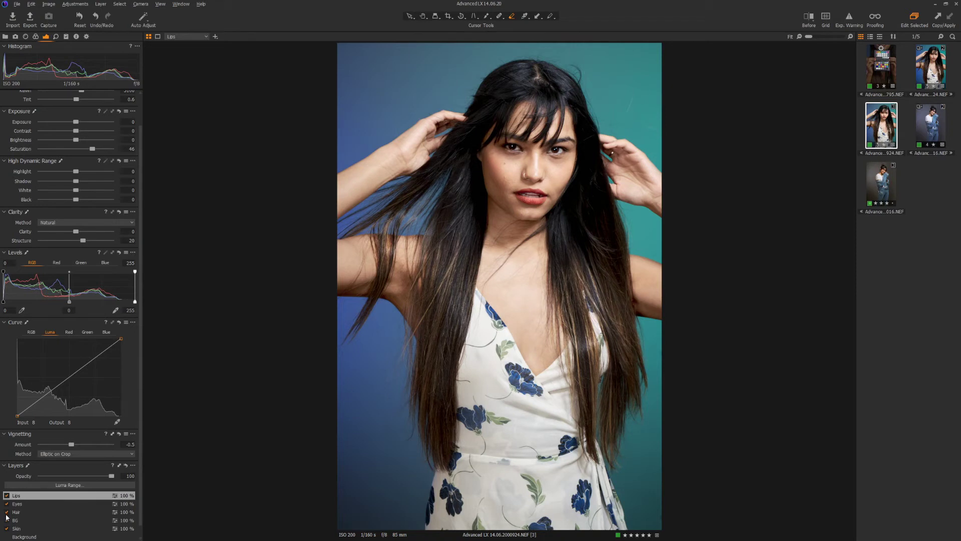
pyautogui.click(7, 520)
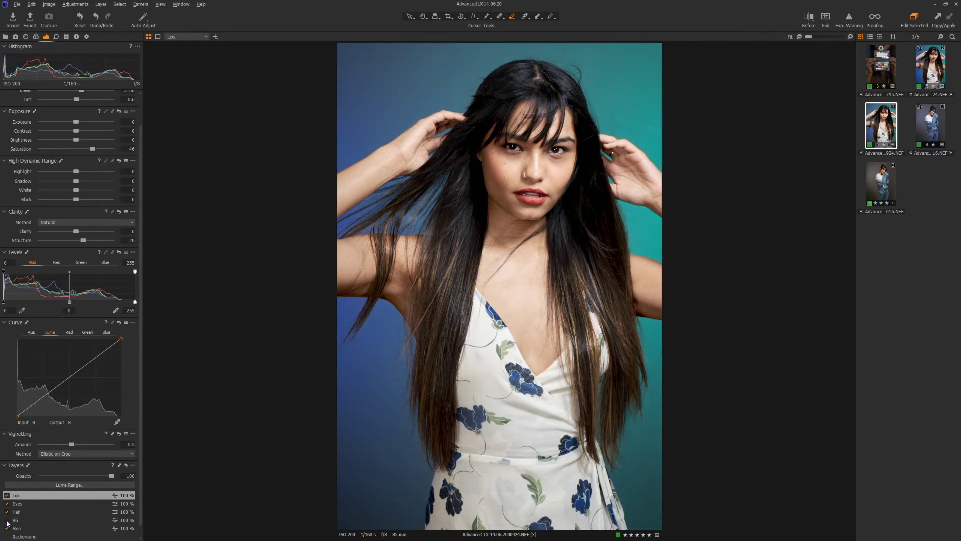
pyautogui.click(7, 520)
pyautogui.click(7, 521)
pyautogui.click(6, 521)
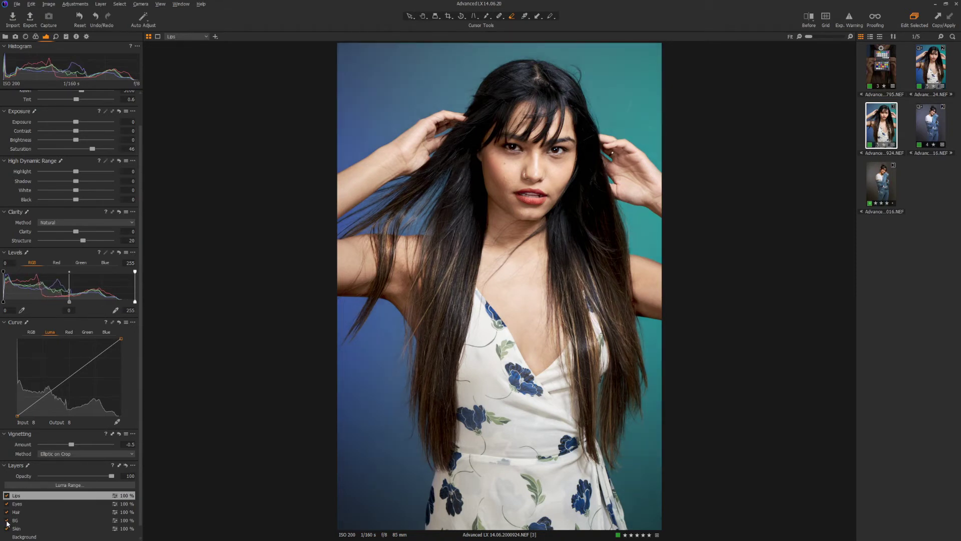
pyautogui.click(7, 520)
pyautogui.click(6, 521)
pyautogui.click(6, 528)
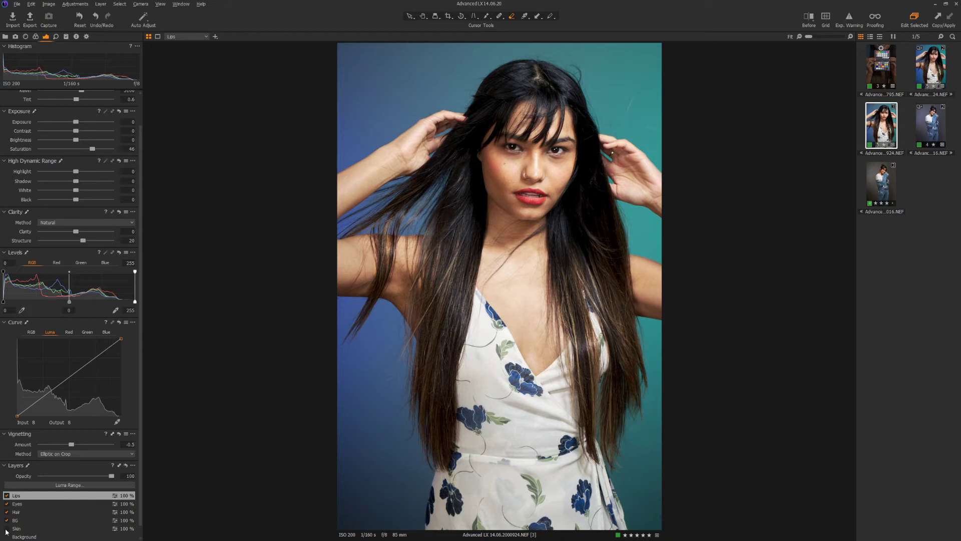
pyautogui.click(6, 529)
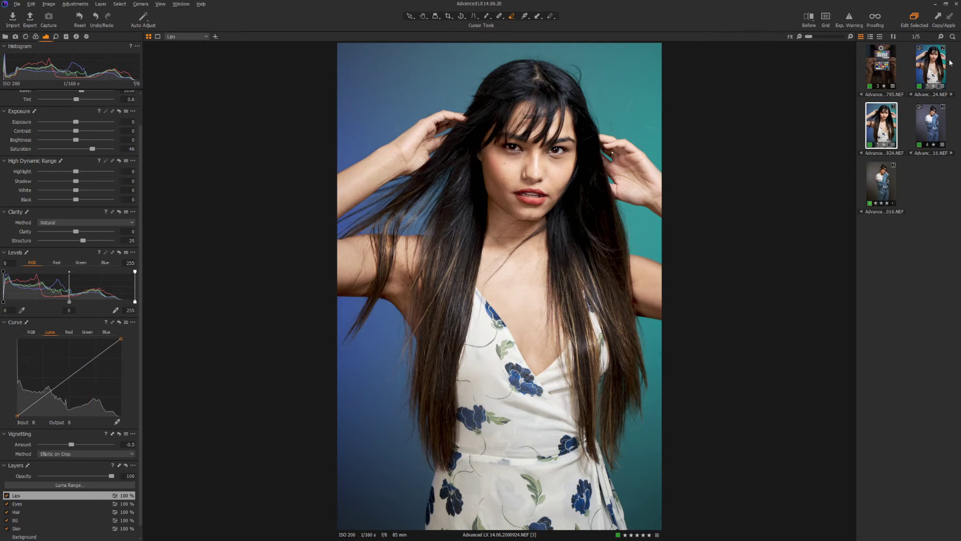
pyautogui.keyDown('ctrl'); pyautogui.click(934, 67); pyautogui.keyUp('ctrl')
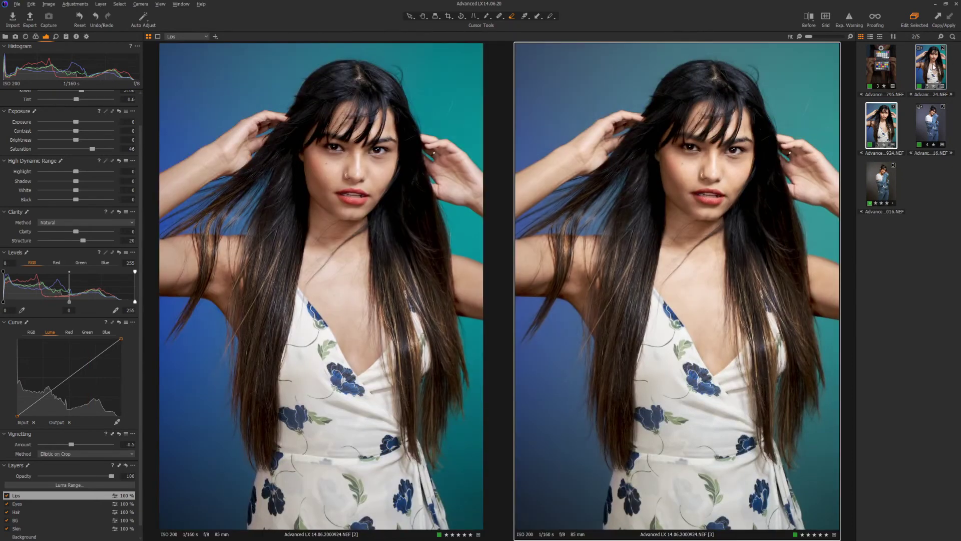
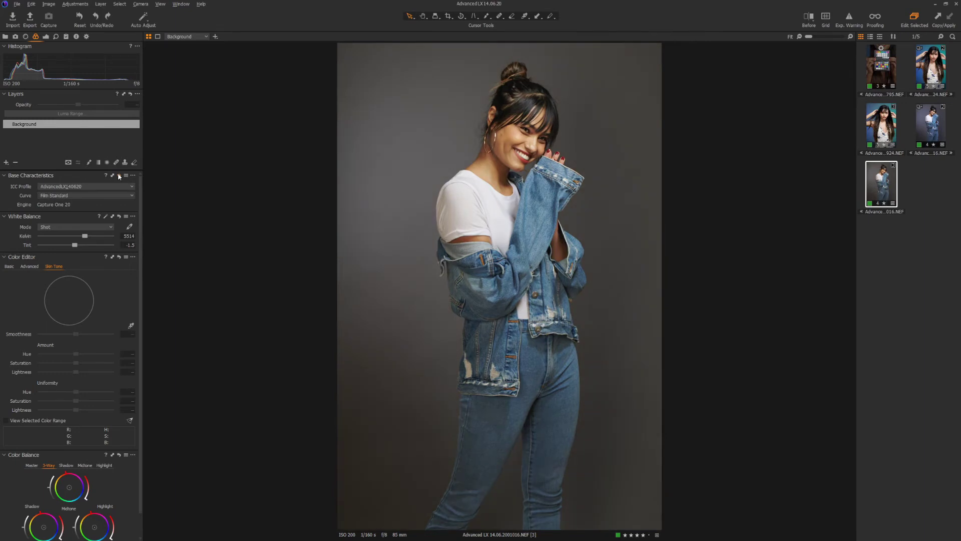
# Set the denim jacket portrait's white balance to 4700 Kelvin with a tint of 0.
pyautogui.click(47, 37)
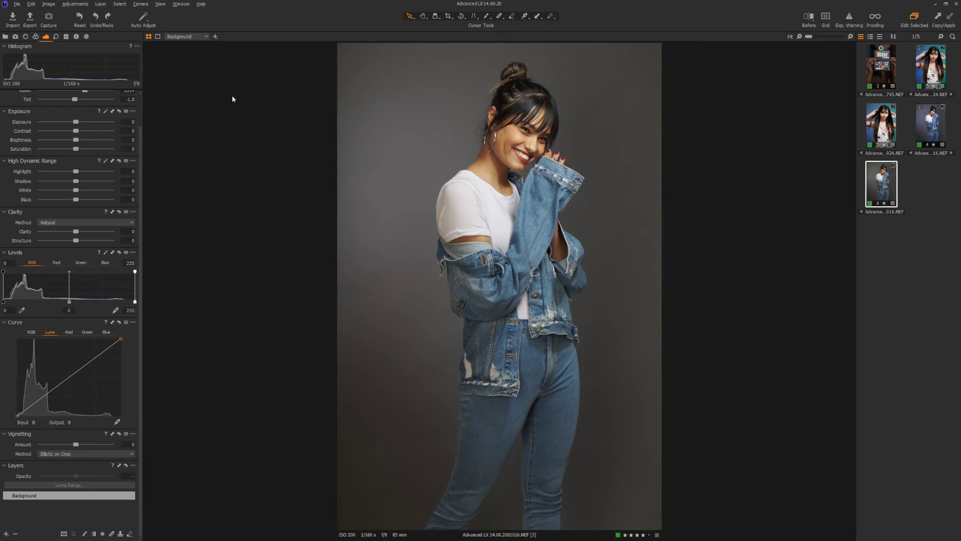
pyautogui.scroll(2, 114, 143)
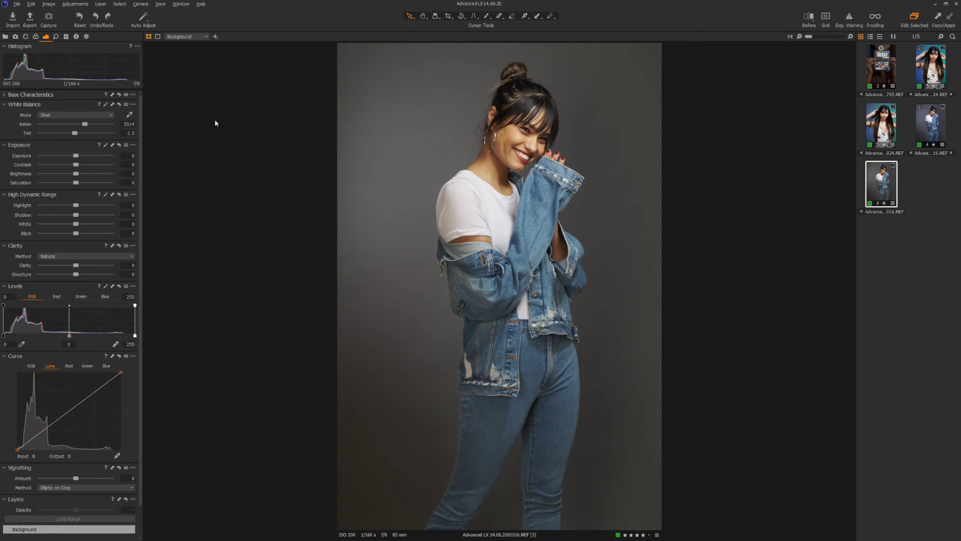
pyautogui.moveTo(89, 124); pyautogui.dragTo(79, 127)
pyautogui.write('4700')
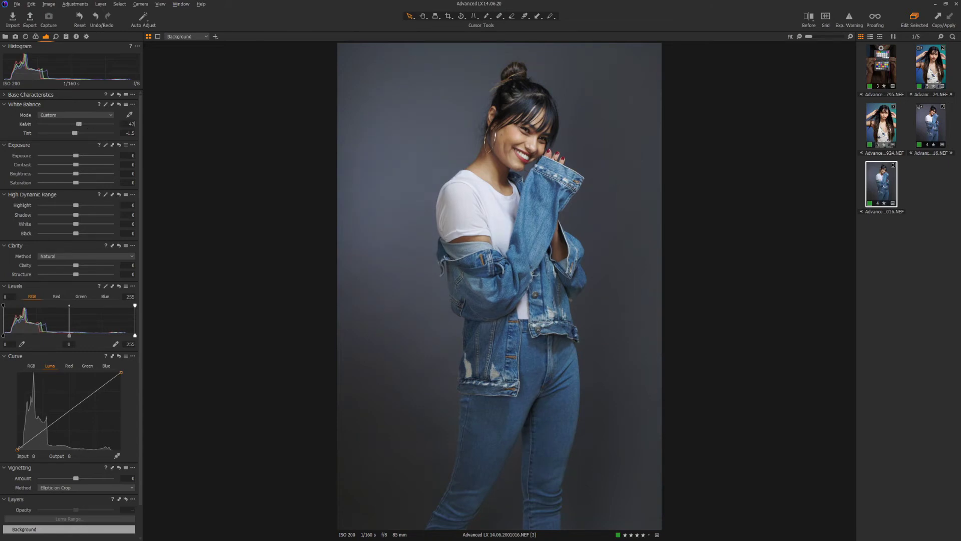
pyautogui.press('Return')
pyautogui.moveTo(79, 132); pyautogui.dragTo(82, 133)
pyautogui.click(129, 133)
pyautogui.doubleClick(129, 133)
pyautogui.write('0')
pyautogui.press('Return')
# Set the denim portrait's exposure to -0.2, contrast to -11, brightness to 15 and saturation to 11.
pyautogui.write('-0.2')
pyautogui.press('Return')
pyautogui.click(133, 174)
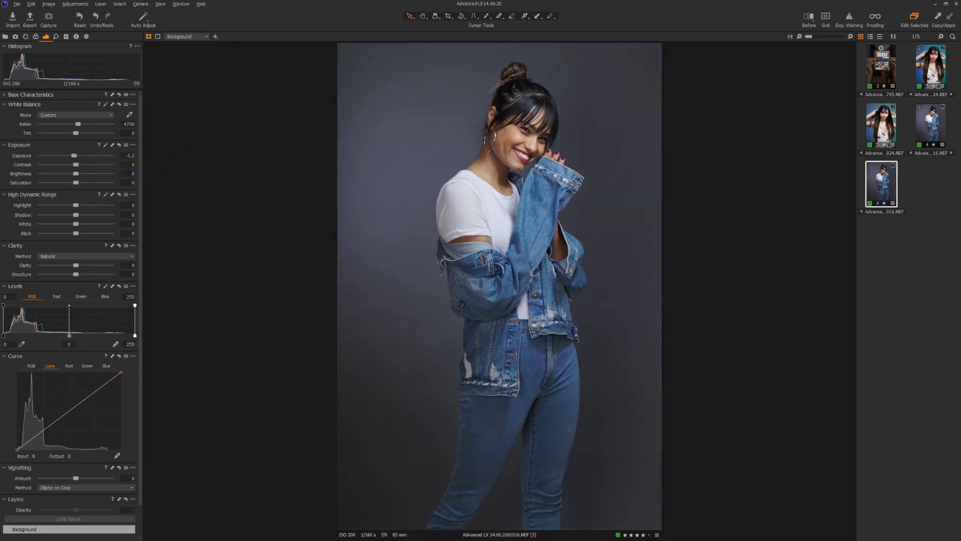
pyautogui.write('20')
pyautogui.press('Return')
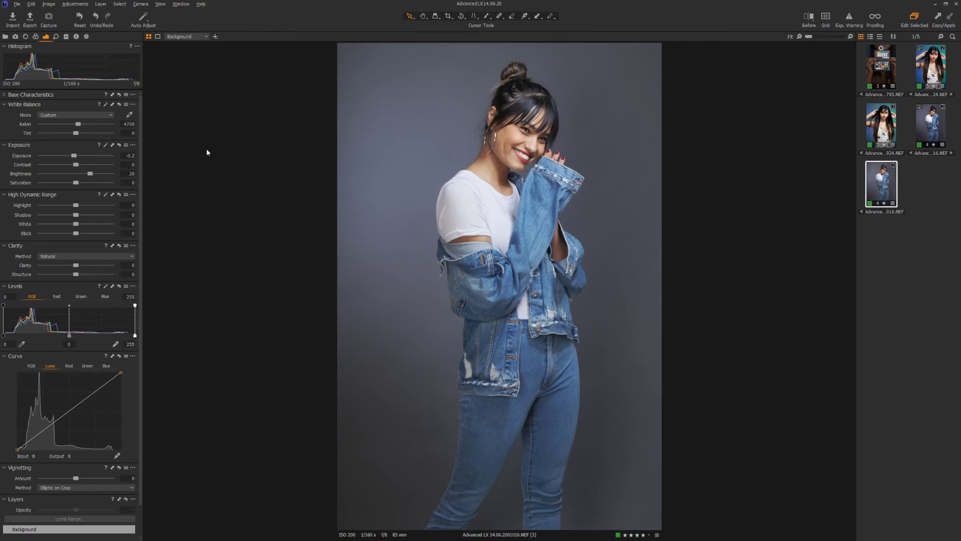
pyautogui.moveTo(92, 176); pyautogui.dragTo(87, 175)
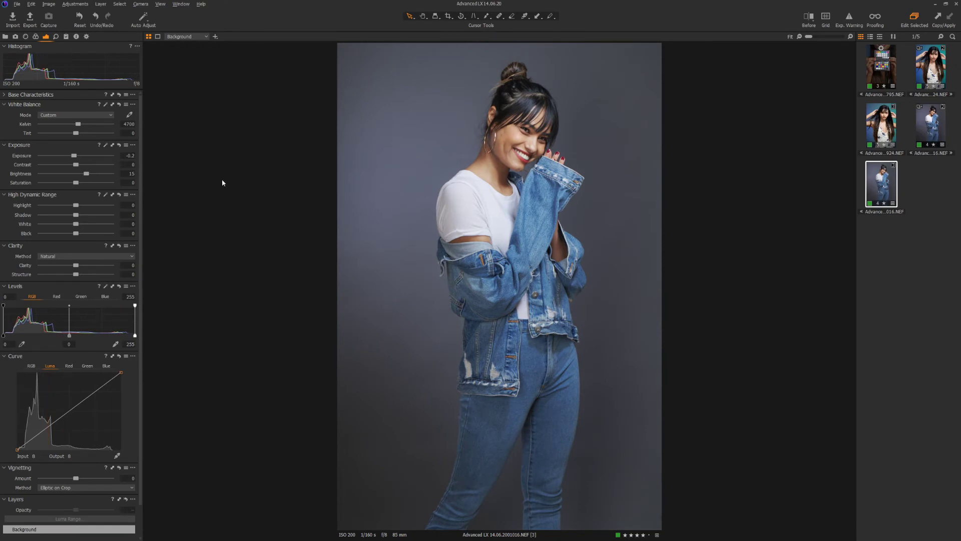
pyautogui.moveTo(76, 164); pyautogui.dragTo(70, 167)
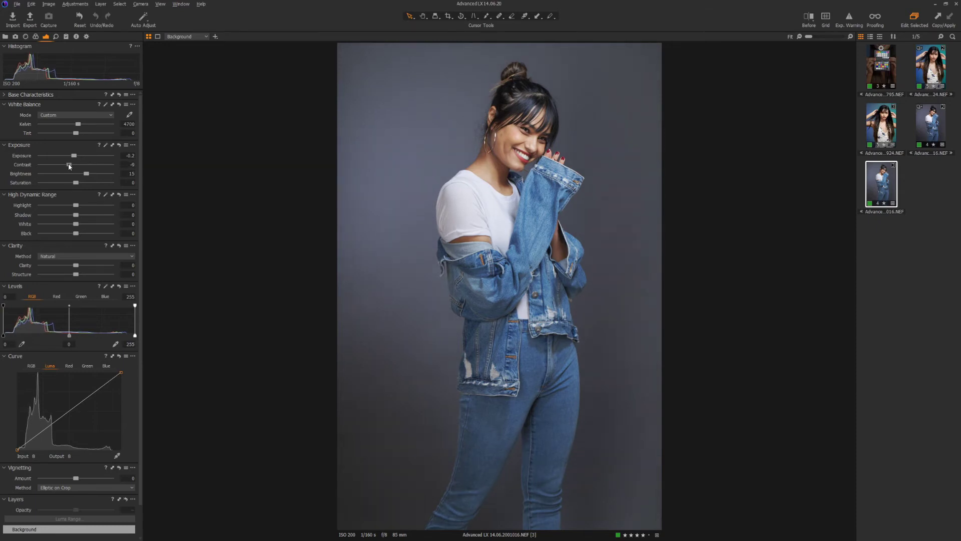
pyautogui.scroll(-2, 71, 165)
pyautogui.moveTo(76, 185)
pyautogui.mouseDown()
pyautogui.moveTo(94, 185)
pyautogui.moveTo(80, 184)
pyautogui.mouseUp()
# Set the high dynamic range highlight to 15, shadow to -21, white to 16 and black to -11.
pyautogui.moveTo(76, 215); pyautogui.dragTo(69, 216)
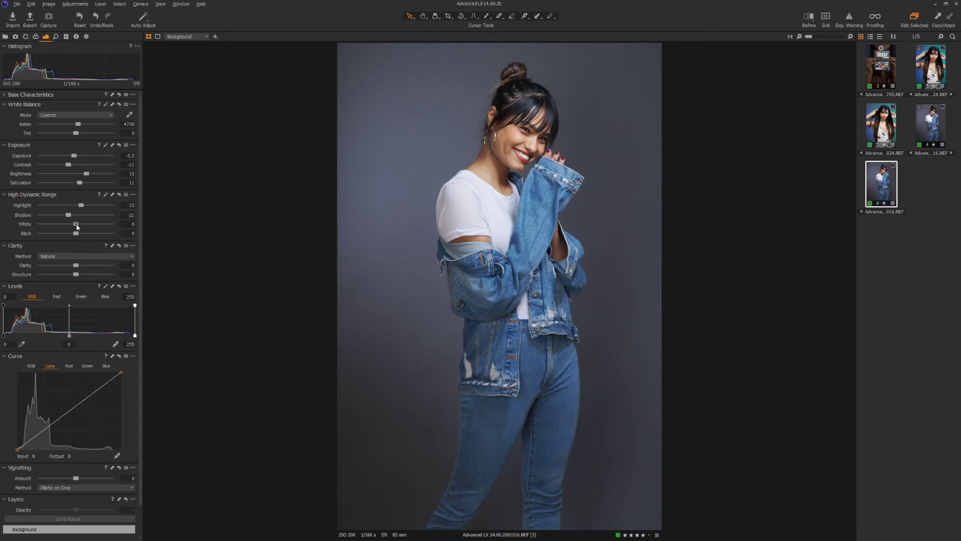
pyautogui.moveTo(77, 227); pyautogui.dragTo(83, 226)
pyautogui.moveTo(77, 234); pyautogui.dragTo(73, 235)
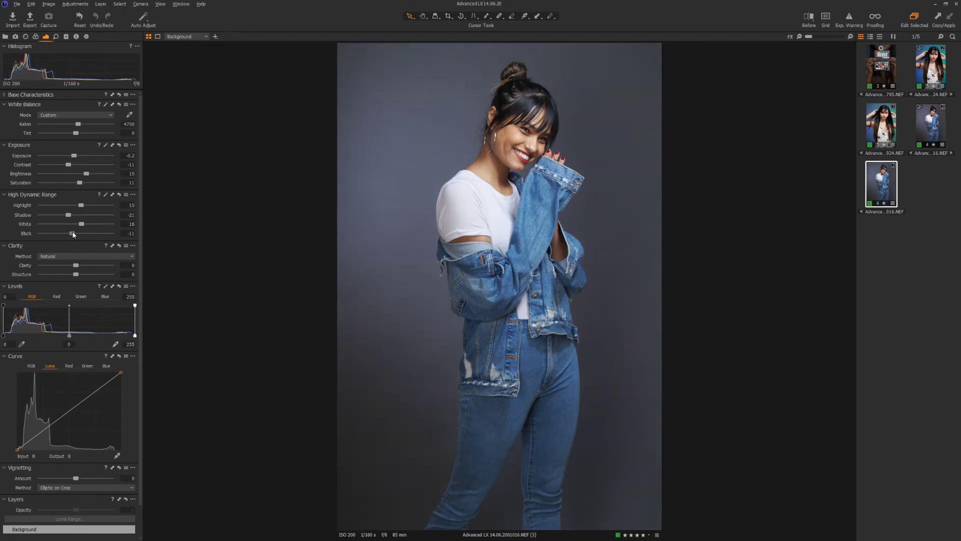
# Compare the denim portrait with and without its exposure and high dynamic range adjustments.
pyautogui.click(119, 145)
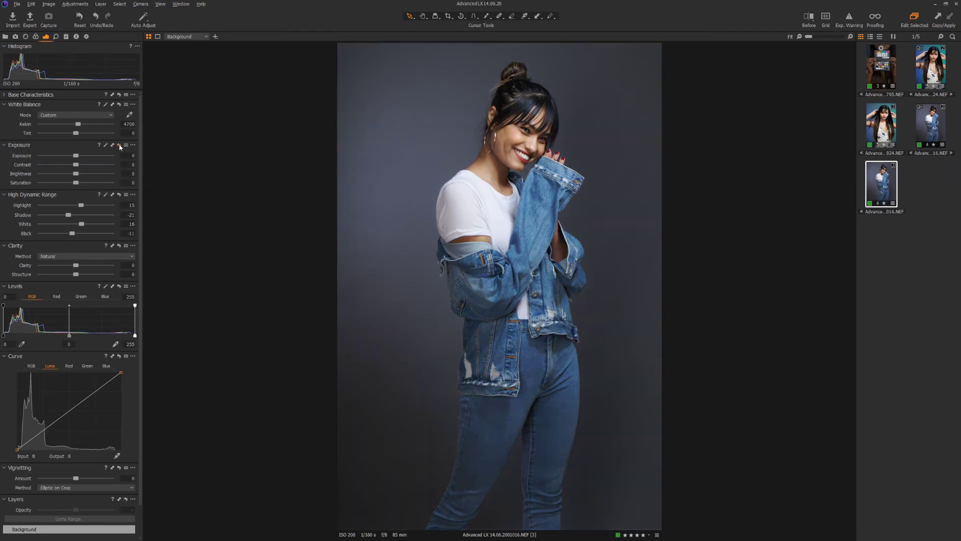
pyautogui.hotkey('ctrl', 'z')
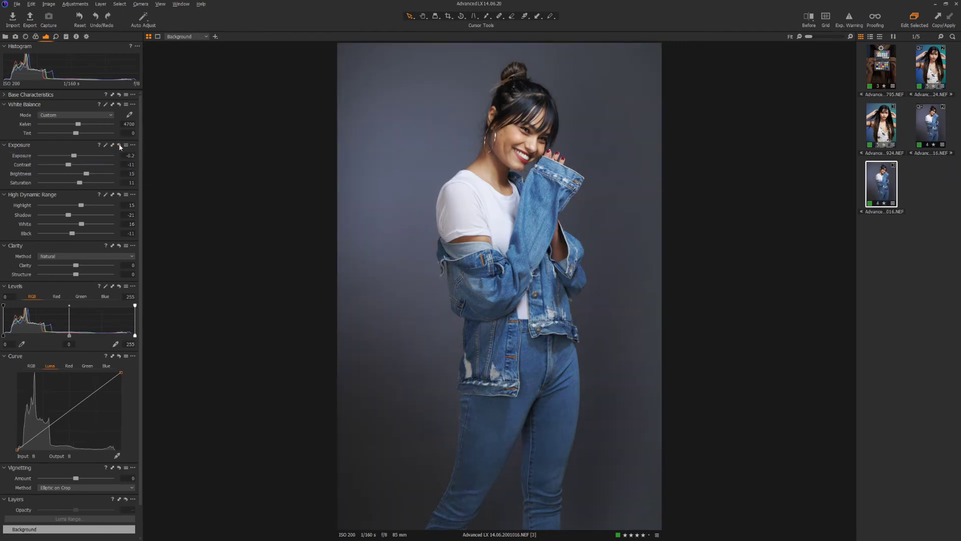
pyautogui.click(119, 195)
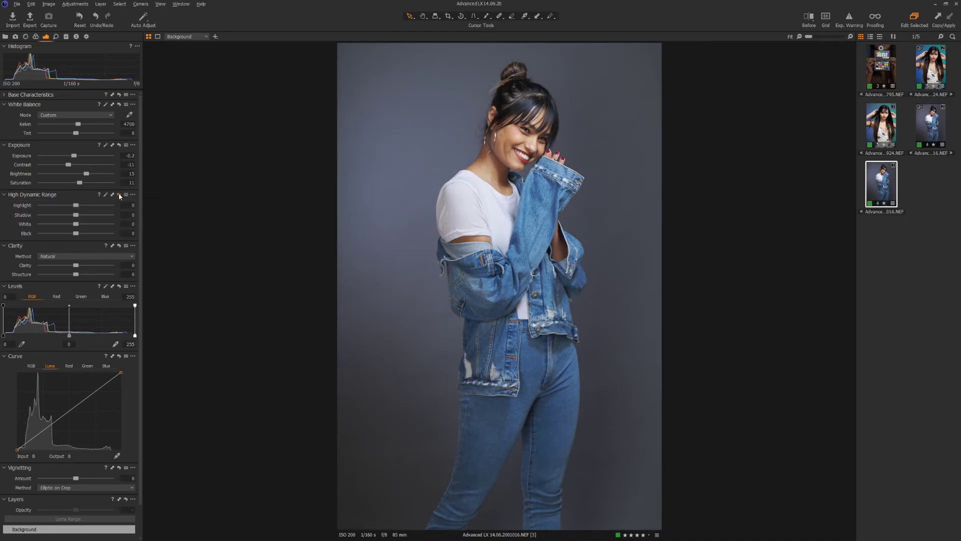
pyautogui.hotkey('ctrl', 'z')
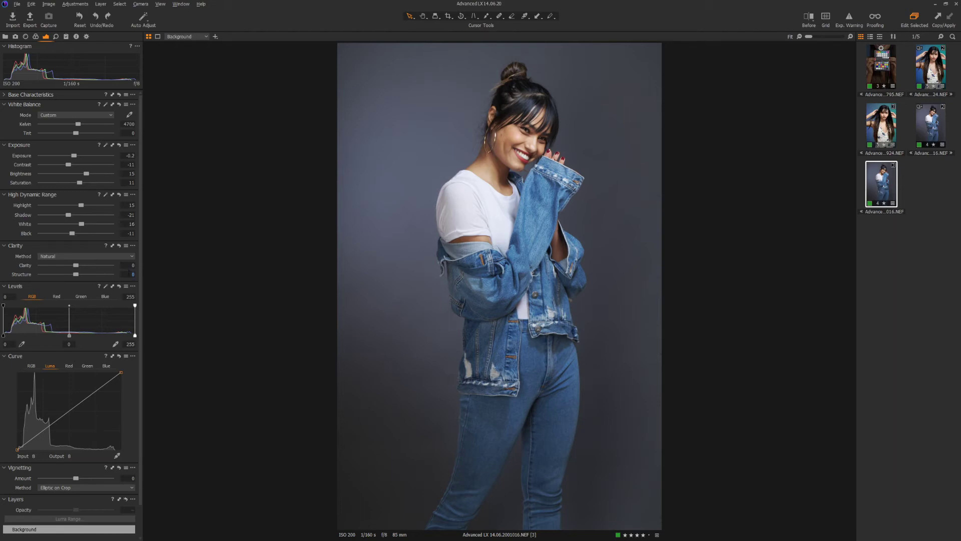
# Set the denim portrait's structure to 30 and its RGB levels to a black point of 4 and a white point of 249.
pyautogui.write('0')
pyautogui.press('Return')
pyautogui.moveTo(4, 335); pyautogui.dragTo(6, 336)
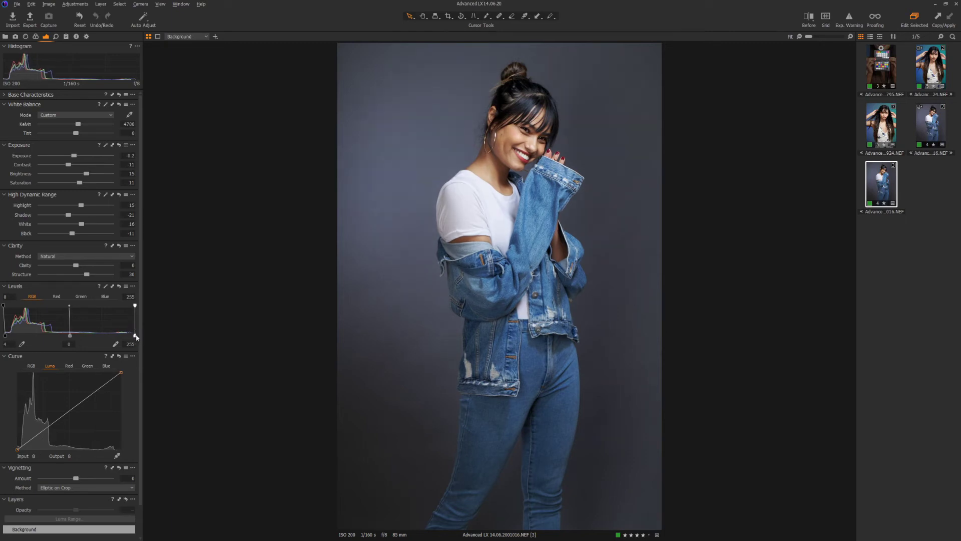
pyautogui.moveTo(136, 337); pyautogui.dragTo(133, 339)
# Add a new adjustment layer named Skin to the denim portrait.
pyautogui.scroll(-1, 20, 526)
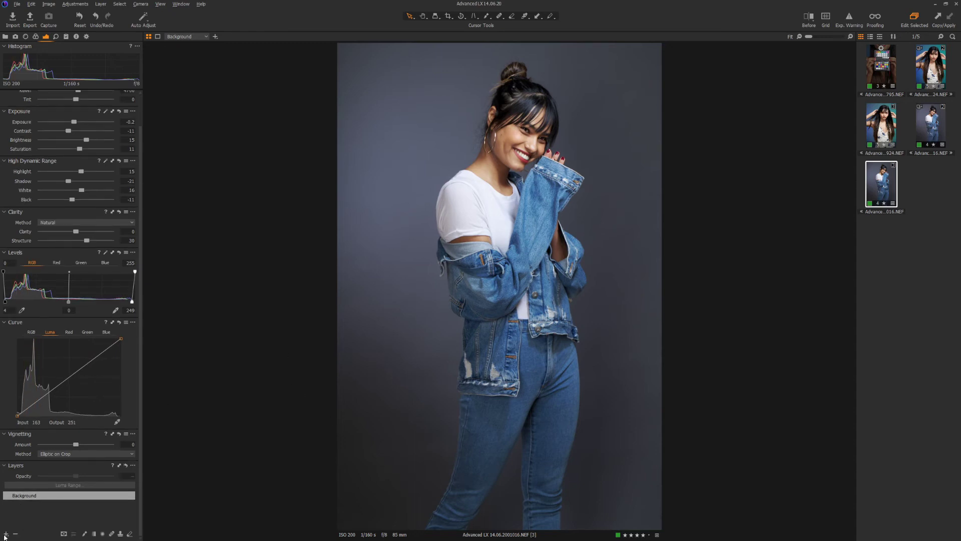
pyautogui.click(6, 533)
pyautogui.doubleClick(26, 496)
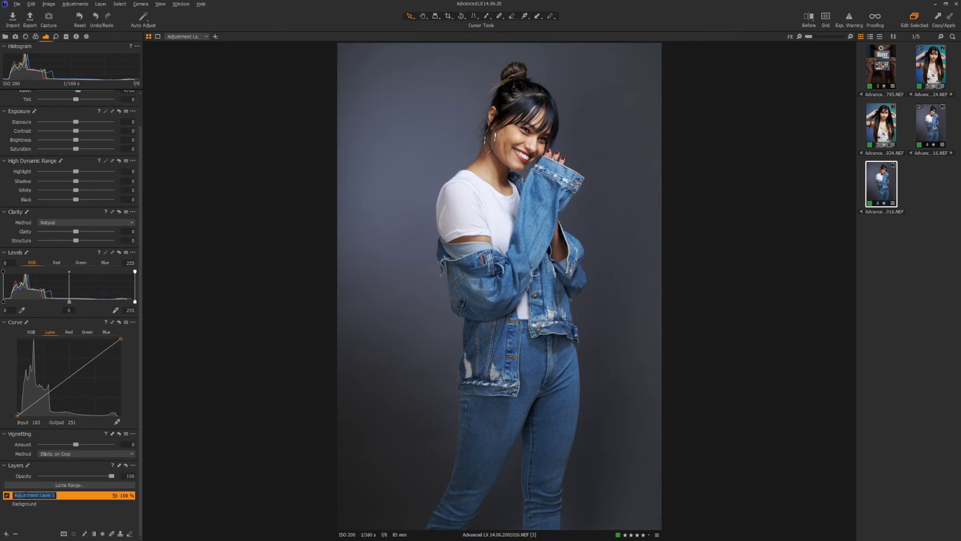
pyautogui.write('Skin')
pyautogui.press('Return')
# Brush the Skin layer's mask outline around the face, neck, forehead between the fringe strands, ear and fingers.
pyautogui.press('b')
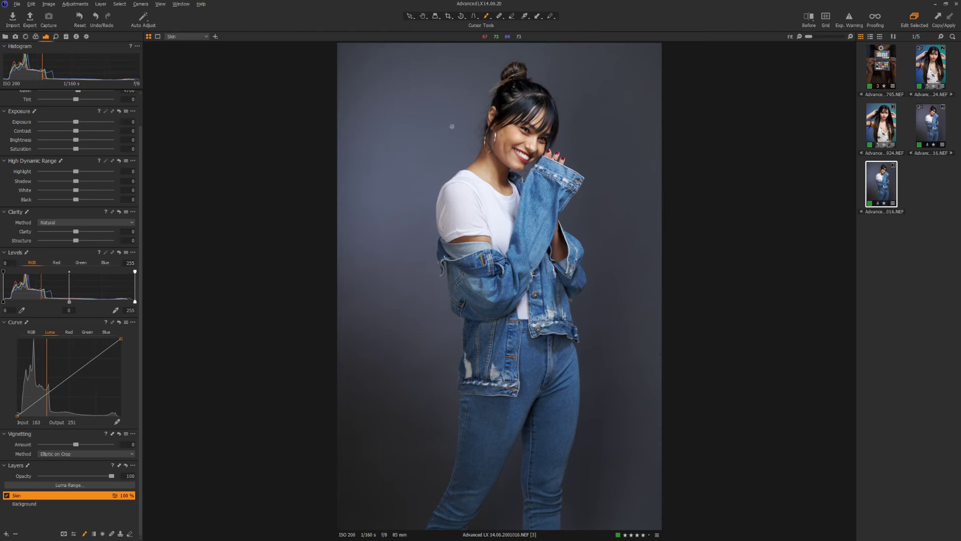
pyautogui.scroll(2, 452, 126)
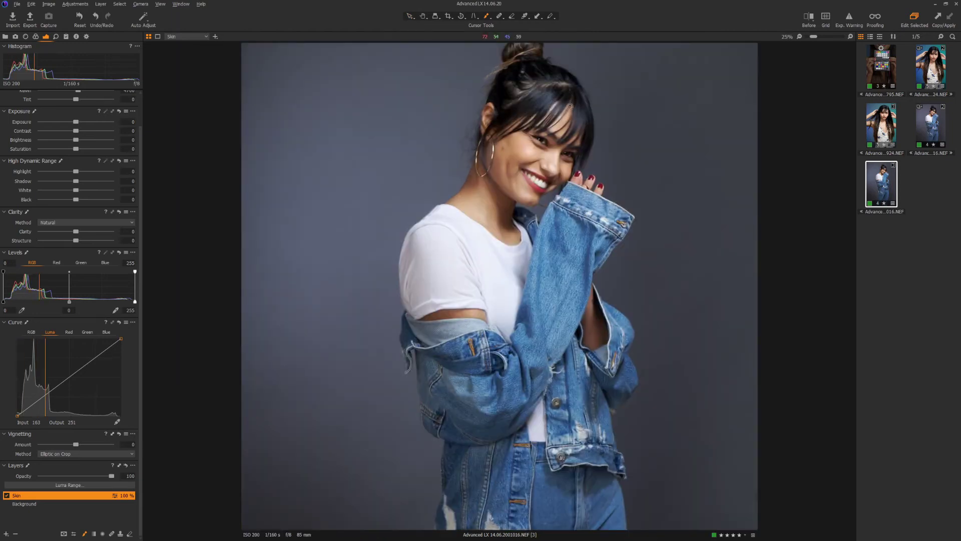
pyautogui.scroll(1, 569, 106)
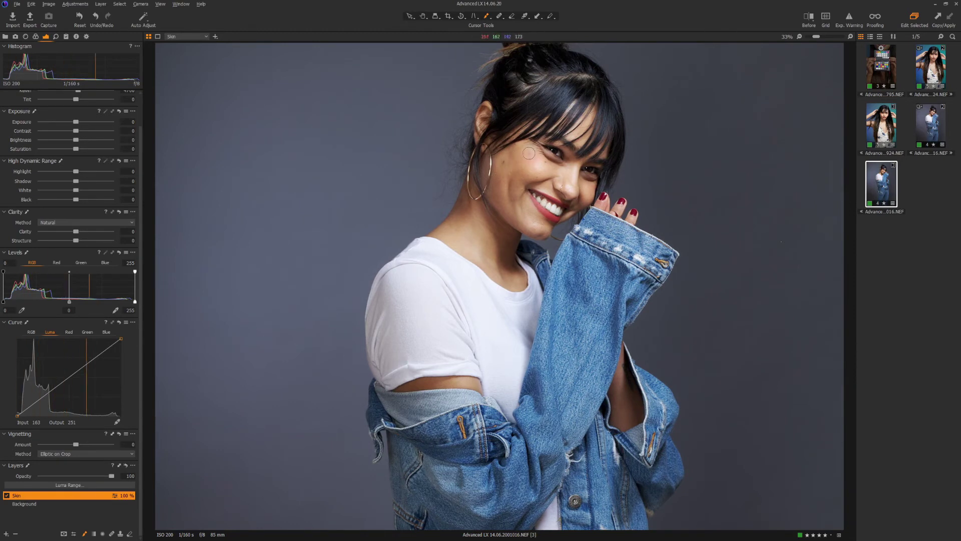
pyautogui.moveTo(526, 145)
pyautogui.mouseDown()
pyautogui.moveTo(482, 163)
pyautogui.moveTo(437, 231)
pyautogui.moveTo(514, 285)
pyautogui.moveTo(521, 279)
pyautogui.moveTo(508, 254)
pyautogui.moveTo(519, 225)
pyautogui.moveTo(542, 233)
pyautogui.moveTo(587, 197)
pyautogui.moveTo(599, 160)
pyautogui.moveTo(571, 163)
pyautogui.moveTo(527, 146)
pyautogui.mouseUp()
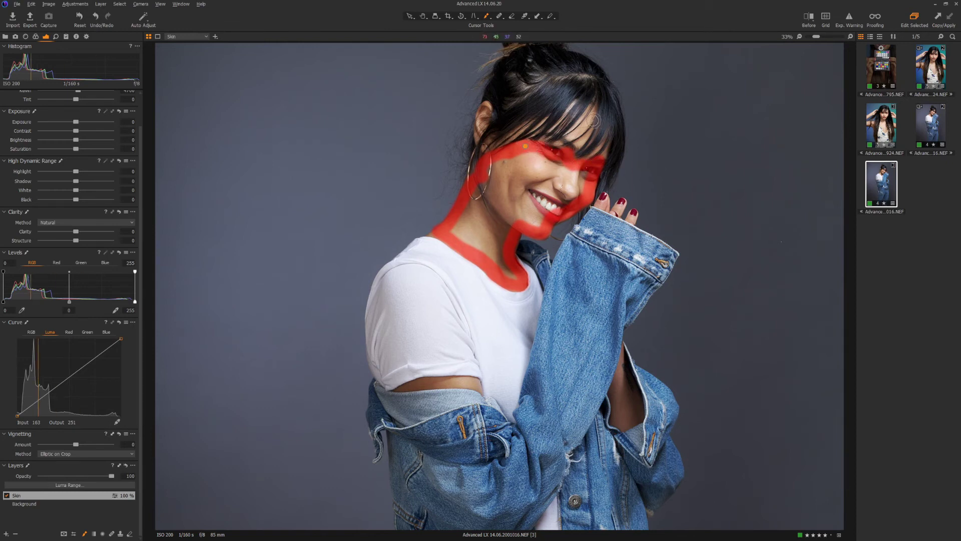
pyautogui.moveTo(593, 116); pyautogui.dragTo(566, 138)
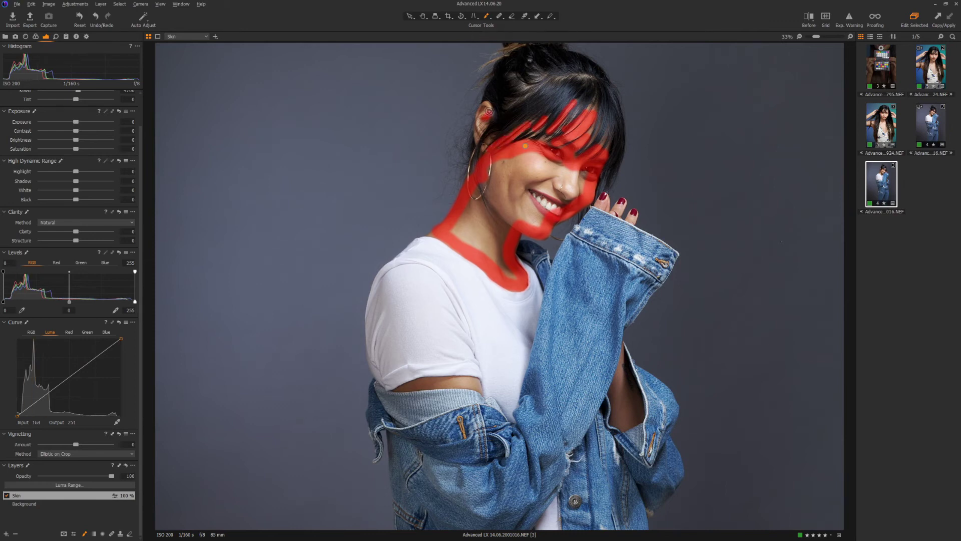
pyautogui.moveTo(486, 106)
pyautogui.mouseDown()
pyautogui.moveTo(475, 138)
pyautogui.moveTo(487, 112)
pyautogui.moveTo(488, 134)
pyautogui.mouseUp()
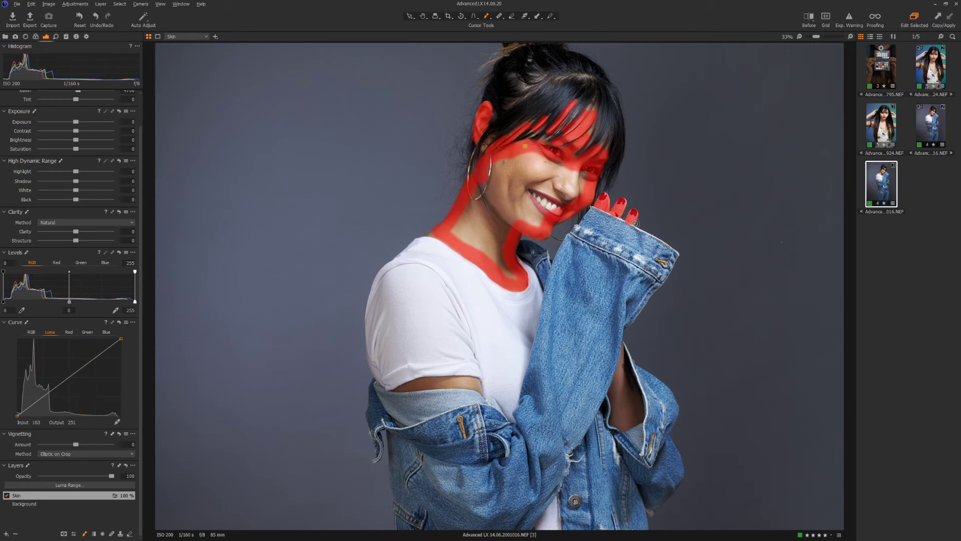
# Brush the outline of the bare skin on both arms and fill the Skin layer's mask.
pyautogui.press('e')
pyautogui.press('b')
pyautogui.moveTo(622, 409)
pyautogui.mouseDown()
pyautogui.moveTo(617, 390)
pyautogui.moveTo(613, 419)
pyautogui.moveTo(637, 417)
pyautogui.moveTo(625, 360)
pyautogui.moveTo(614, 390)
pyautogui.moveTo(619, 380)
pyautogui.mouseUp()
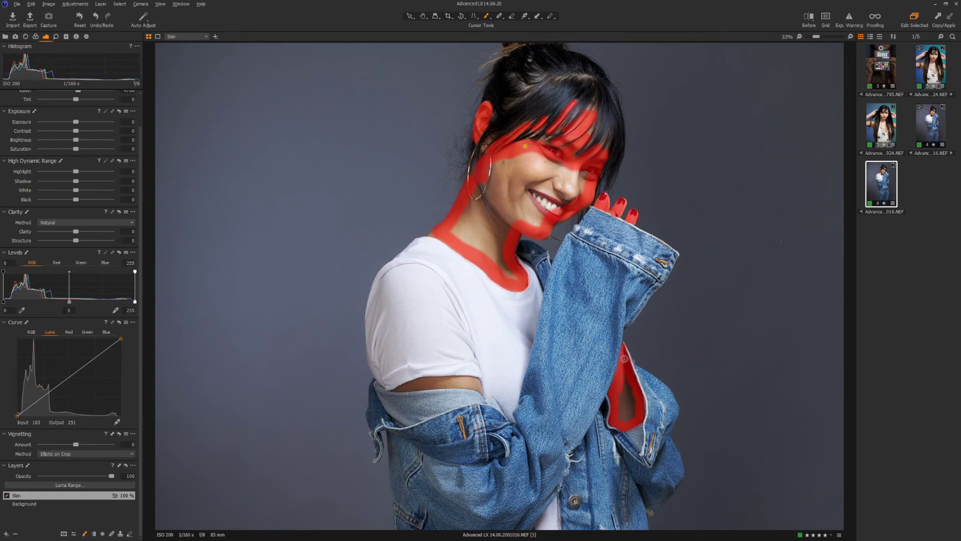
pyautogui.moveTo(475, 379)
pyautogui.mouseDown()
pyautogui.moveTo(397, 389)
pyautogui.moveTo(473, 387)
pyautogui.mouseUp()
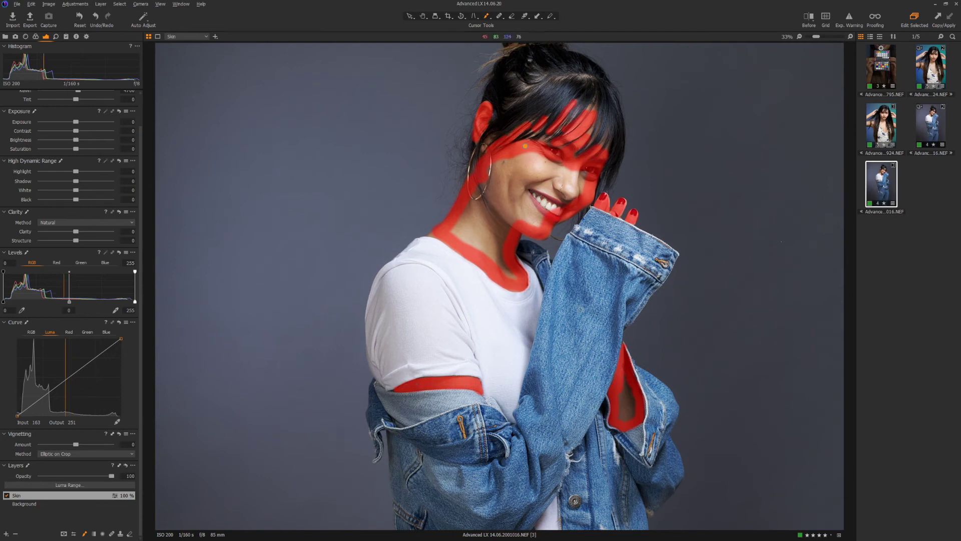
pyautogui.hotkey('ctrl', '0')
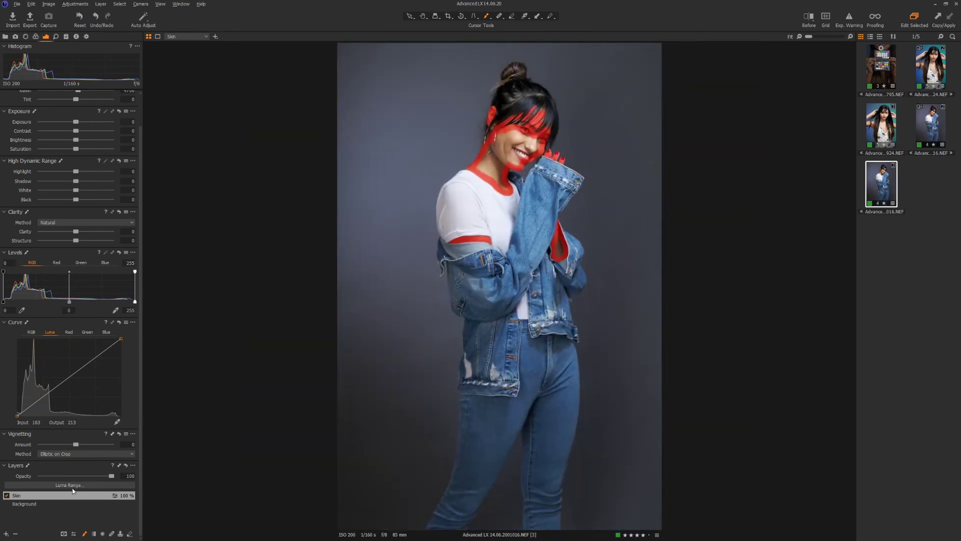
pyautogui.rightClick(70, 497)
pyautogui.click(100, 413)
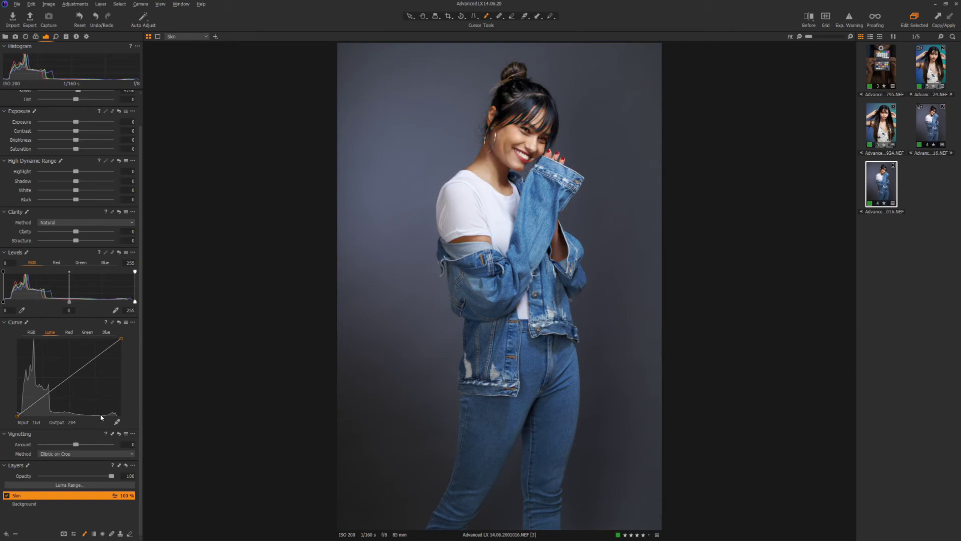
# Pick the skin tone from the face for the Skin layer and widen its selected colour range.
pyautogui.click(35, 38)
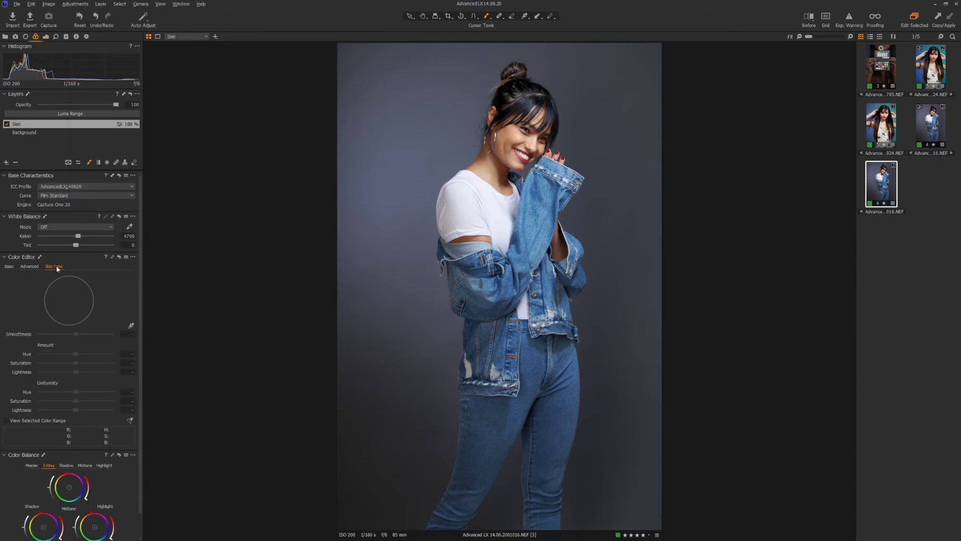
pyautogui.click(131, 326)
pyautogui.click(516, 133)
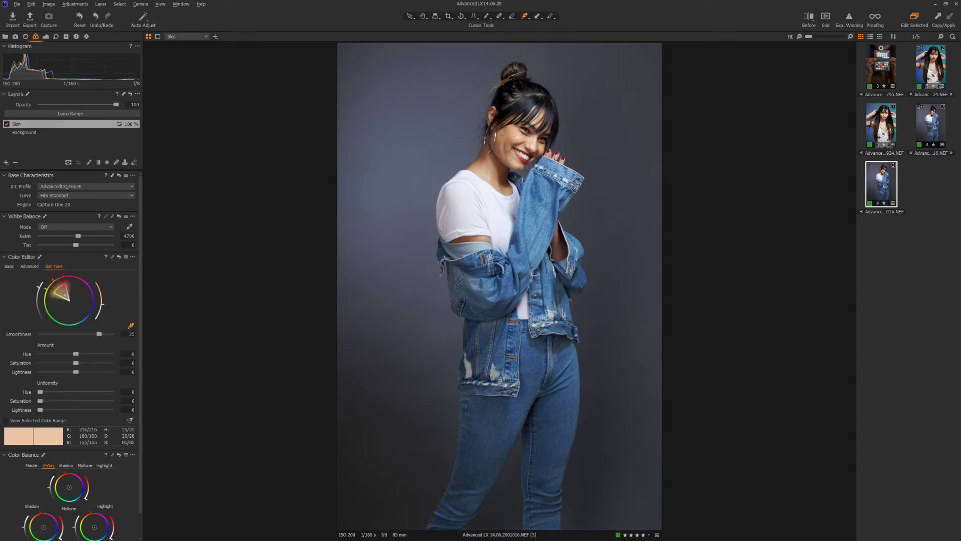
pyautogui.moveTo(56, 287); pyautogui.dragTo(52, 277)
# Set the skin tone's hue to -1.9 and lightness to 4.7, lower its saturation, and set uniformity to hue 23, saturation 39 and lightness 36.
pyautogui.moveTo(73, 354); pyautogui.dragTo(70, 354)
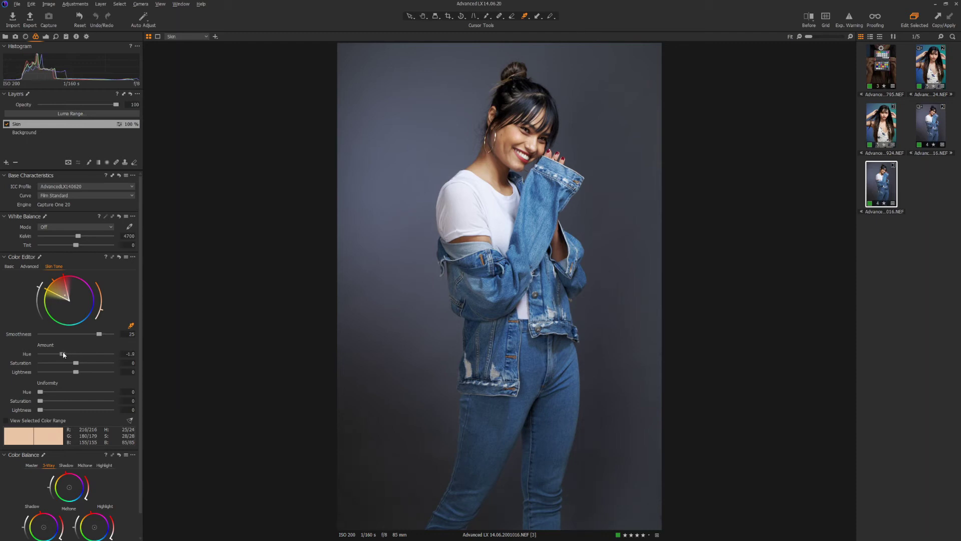
pyautogui.moveTo(63, 354)
pyautogui.mouseDown()
pyautogui.moveTo(34, 354)
pyautogui.moveTo(72, 353)
pyautogui.mouseUp()
pyautogui.moveTo(78, 354); pyautogui.dragTo(63, 356)
pyautogui.moveTo(78, 365); pyautogui.dragTo(68, 366)
pyautogui.moveTo(76, 371); pyautogui.dragTo(79, 372)
pyautogui.moveTo(93, 372); pyautogui.dragTo(94, 371)
pyautogui.moveTo(62, 399)
pyautogui.mouseDown()
pyautogui.moveTo(73, 400)
pyautogui.moveTo(51, 410)
pyautogui.mouseUp()
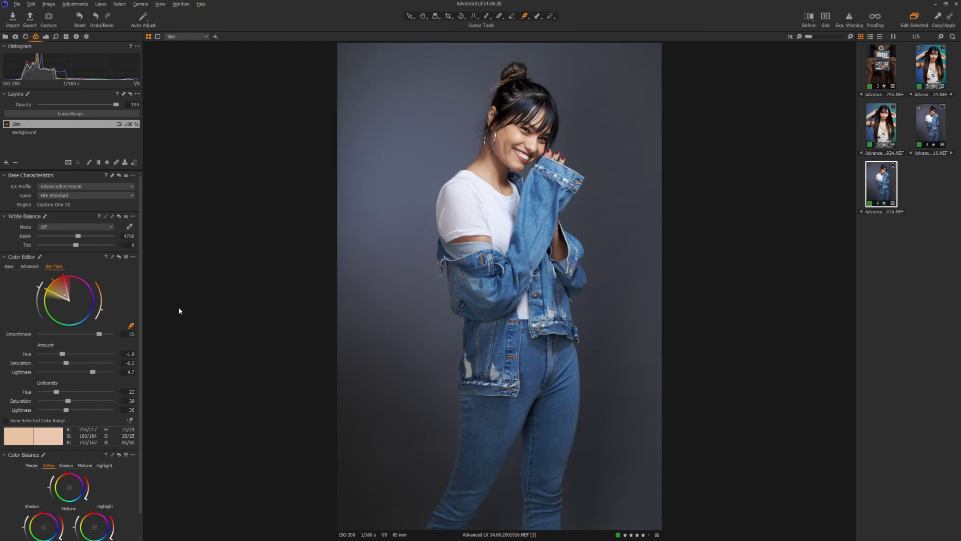
# Compare the portrait with and without the Skin layer's skin tone correction.
pyautogui.click(119, 257)
pyautogui.hotkey('ctrl', 'z')
pyautogui.hotkey('ctrl', 'y')
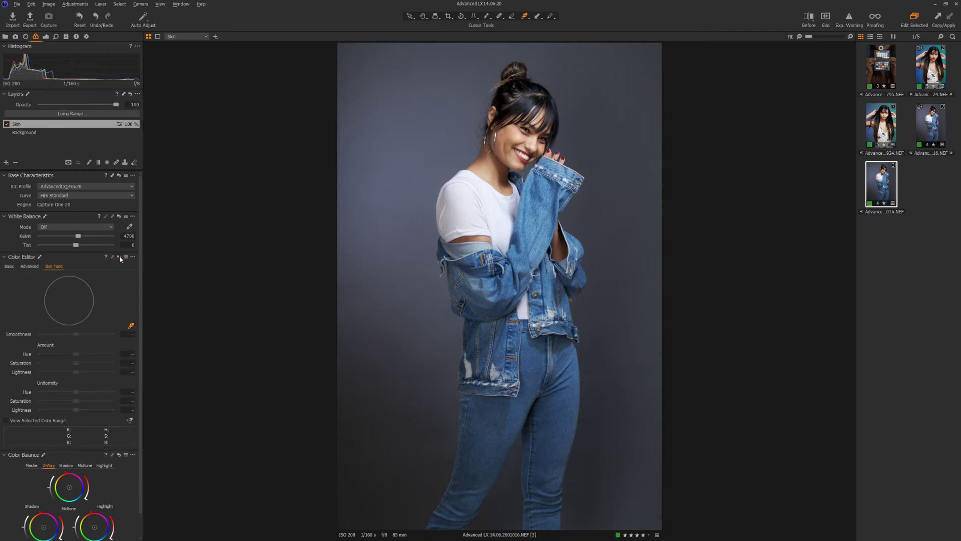
pyautogui.hotkey('ctrl', 'z')
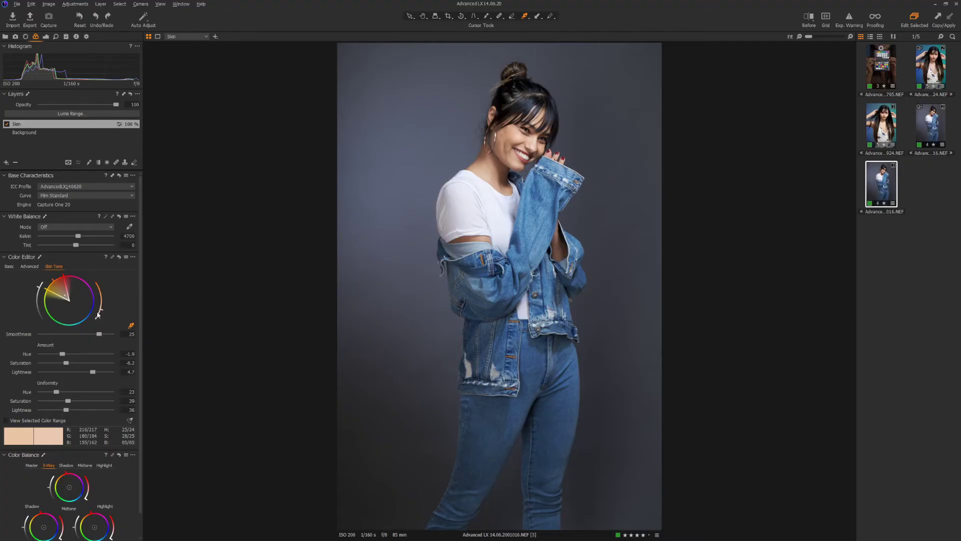
# Set the Skin layer's contrast to -5, brightness to 4 and saturation to 15, checking the result against the unadjusted exposure.
pyautogui.click(47, 38)
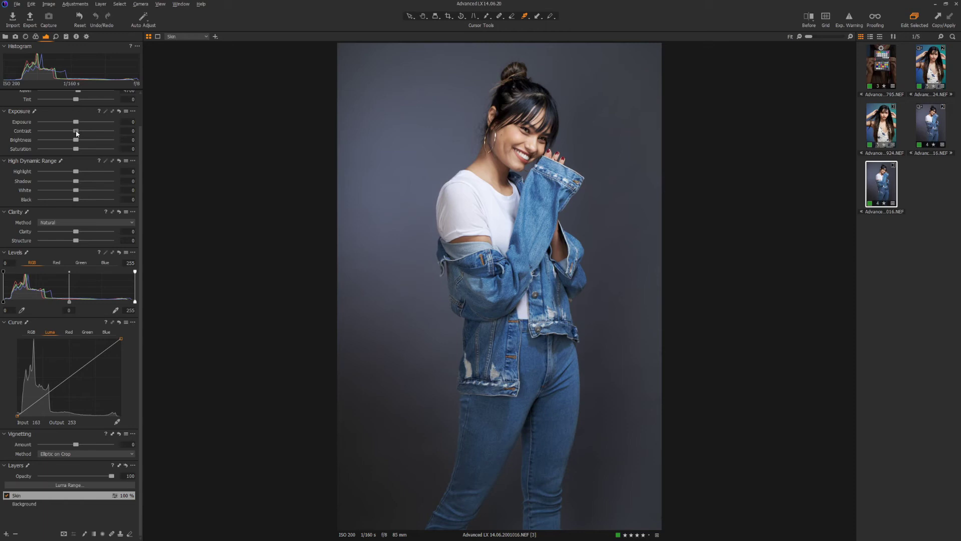
pyautogui.moveTo(79, 131); pyautogui.dragTo(74, 132)
pyautogui.moveTo(74, 148); pyautogui.dragTo(76, 149)
pyautogui.click(118, 110)
pyautogui.hotkey('ctrl', 'z')
# Set the Skin layer's high dynamic range shadow to -35, white to 6 and black to 6.
pyautogui.moveTo(64, 192); pyautogui.dragTo(80, 192)
pyautogui.press('m')
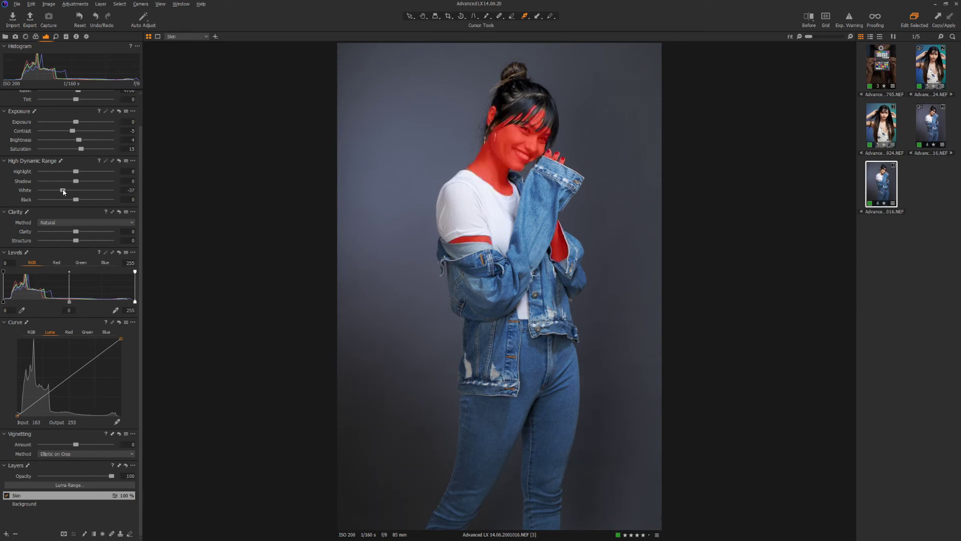
pyautogui.press('m')
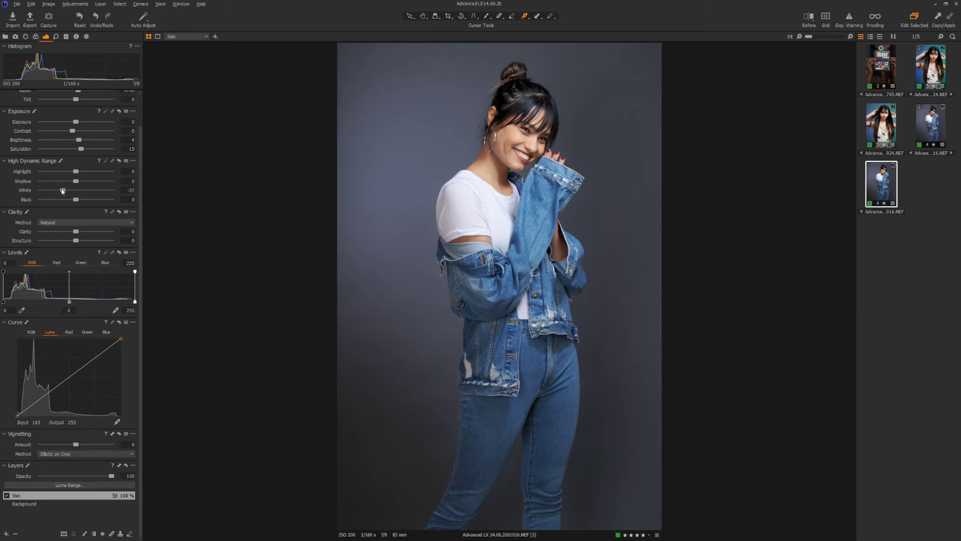
pyautogui.moveTo(62, 191)
pyautogui.mouseDown()
pyautogui.moveTo(127, 187)
pyautogui.moveTo(59, 190)
pyautogui.mouseUp()
pyautogui.moveTo(75, 199); pyautogui.dragTo(78, 199)
pyautogui.moveTo(76, 183); pyautogui.dragTo(66, 183)
pyautogui.moveTo(67, 184); pyautogui.dragTo(62, 181)
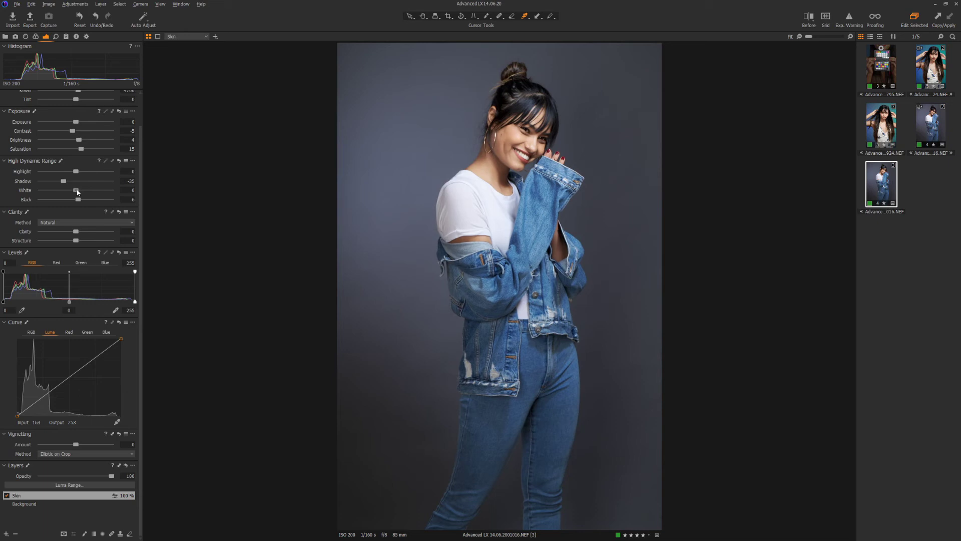
pyautogui.moveTo(78, 190); pyautogui.dragTo(79, 191)
pyautogui.click(50, 391)
pyautogui.moveTo(49, 391); pyautogui.dragTo(51, 393)
pyautogui.click(90, 361)
pyautogui.click(119, 323)
# Shape the Skin layer's luma curve with one highlight point and one slightly adjusted shadow point.
pyautogui.click(90, 362)
pyautogui.click(50, 393)
pyautogui.moveTo(51, 393); pyautogui.dragTo(51, 392)
# Compare the denim portrait with and without the Skin layer.
pyautogui.click(6, 495)
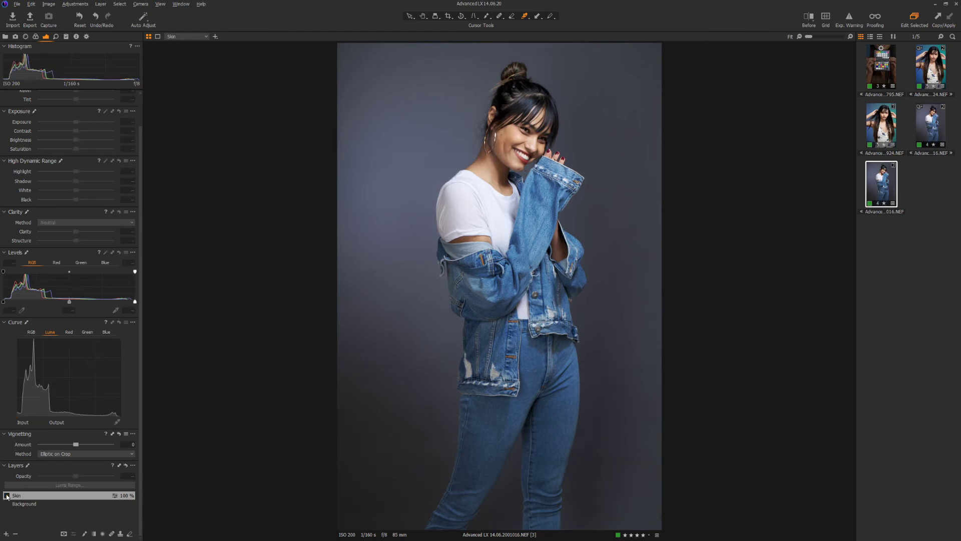
pyautogui.click(7, 495)
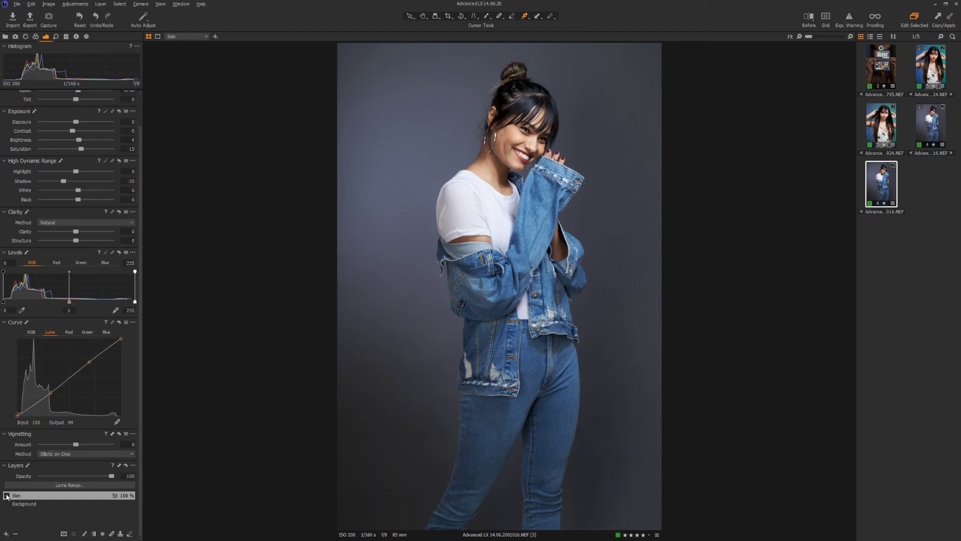
pyautogui.click(7, 495)
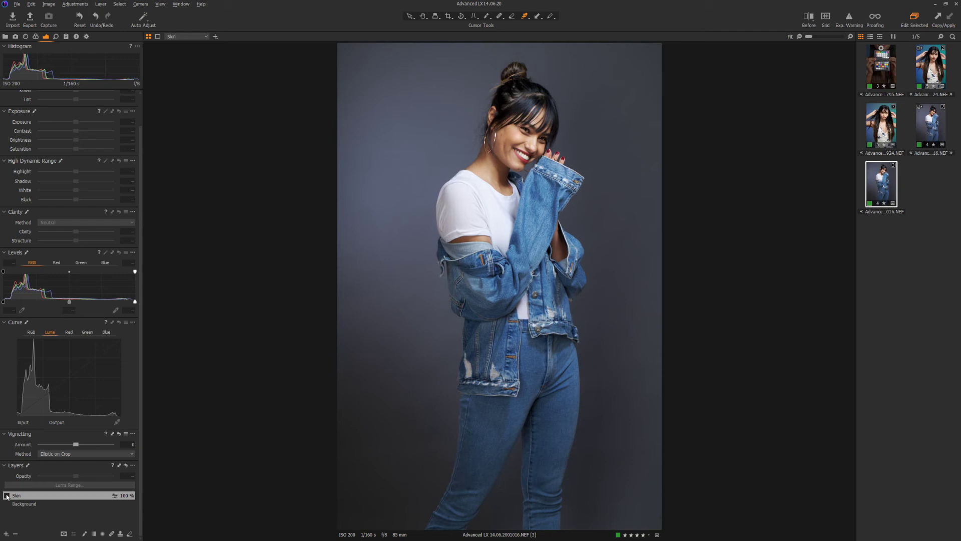
pyautogui.click(7, 495)
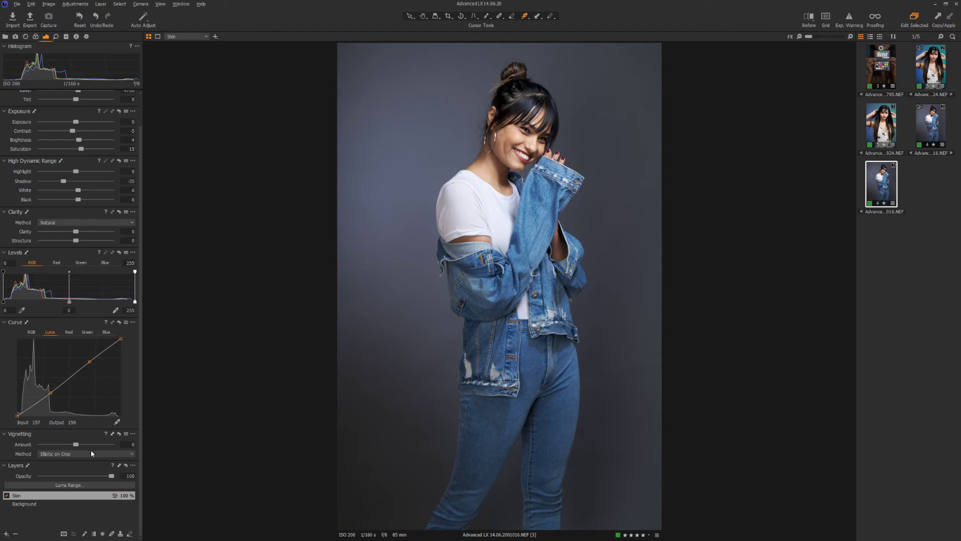
# Set the Skin layer's opacity to 85, checking the portrait with and without the layer.
pyautogui.moveTo(111, 476); pyautogui.dragTo(93, 479)
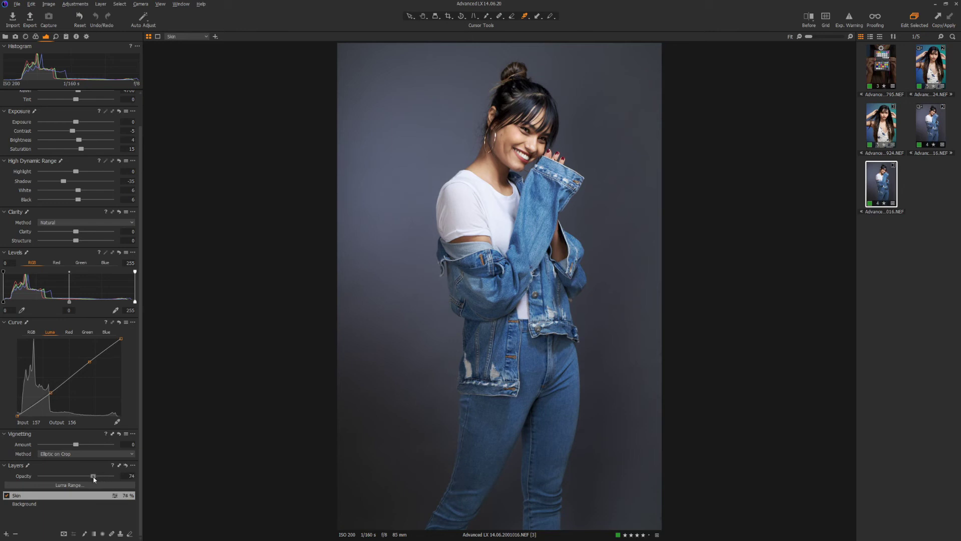
pyautogui.click(7, 496)
pyautogui.click(7, 495)
pyautogui.click(7, 495)
pyautogui.click(7, 496)
pyautogui.moveTo(97, 476); pyautogui.dragTo(102, 478)
# Add a new adjustment layer named Hair above the Skin layer.
pyautogui.click(7, 533)
pyautogui.rightClick(30, 498)
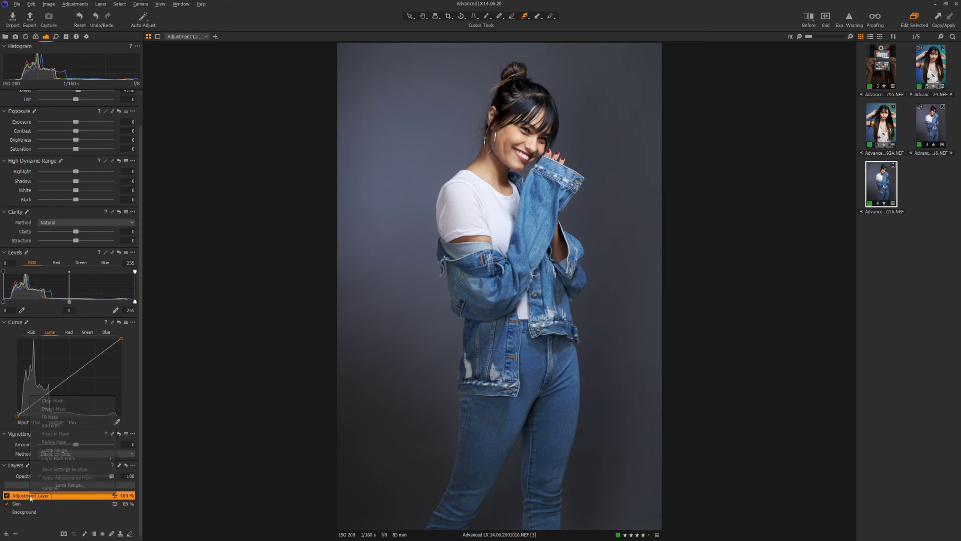
pyautogui.click(34, 491)
pyautogui.write('Hair')
pyautogui.press('Return')
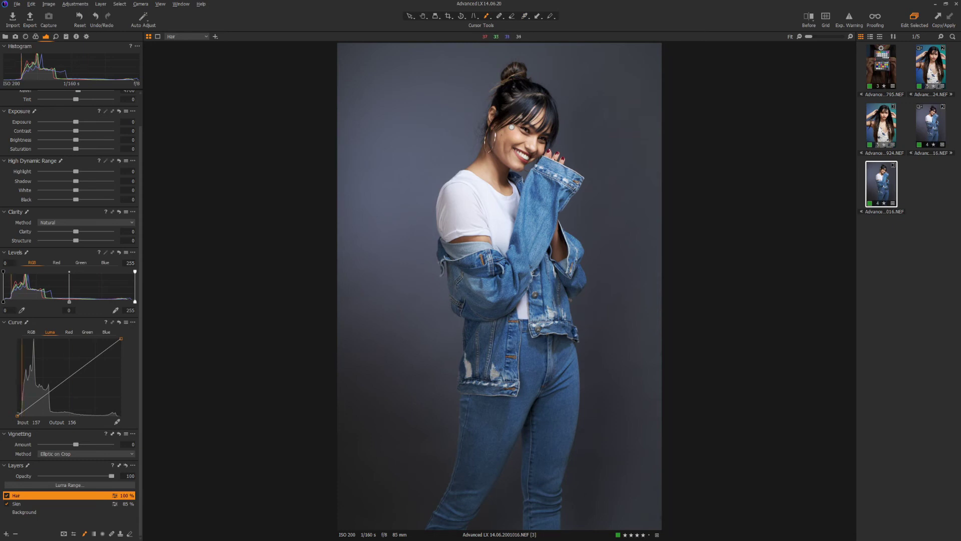
# Brush the Hair layer's mask outline around the bun, hairline and fringe.
pyautogui.scroll(2, 511, 127)
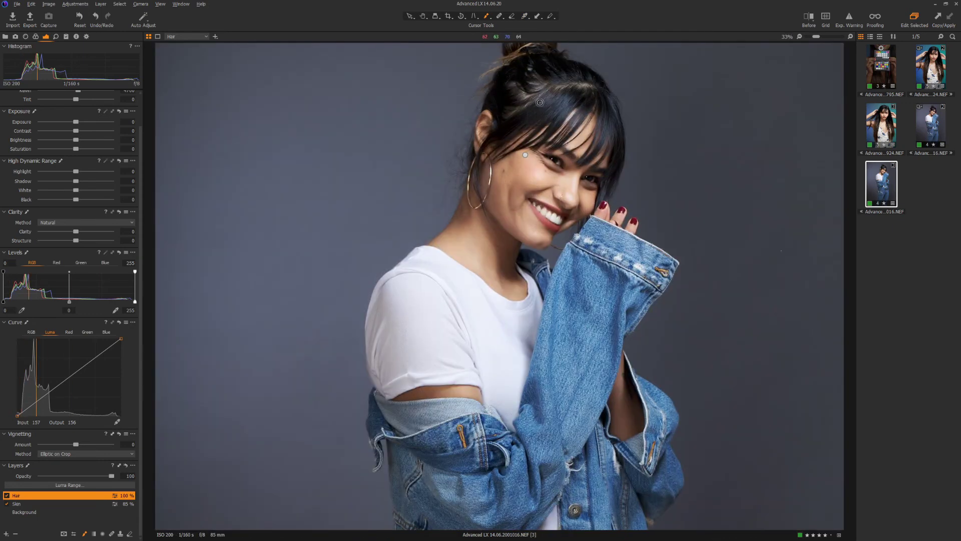
pyautogui.scroll(2, 536, 142)
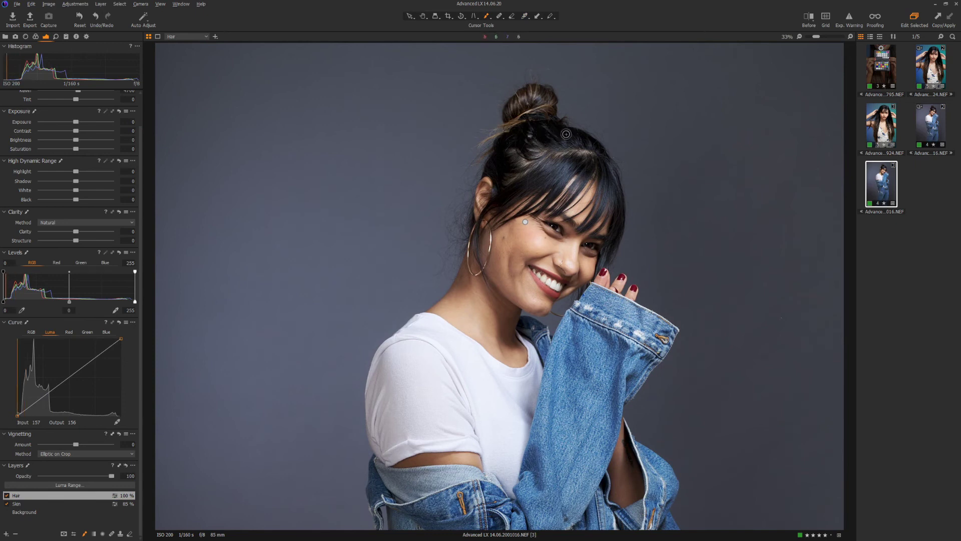
pyautogui.click(599, 152)
pyautogui.moveTo(598, 153)
pyautogui.mouseDown()
pyautogui.moveTo(557, 126)
pyautogui.moveTo(546, 90)
pyautogui.moveTo(529, 90)
pyautogui.moveTo(487, 170)
pyautogui.moveTo(496, 179)
pyautogui.moveTo(489, 206)
pyautogui.moveTo(595, 169)
pyautogui.moveTo(615, 215)
pyautogui.moveTo(605, 257)
pyautogui.moveTo(617, 237)
pyautogui.mouseUp()
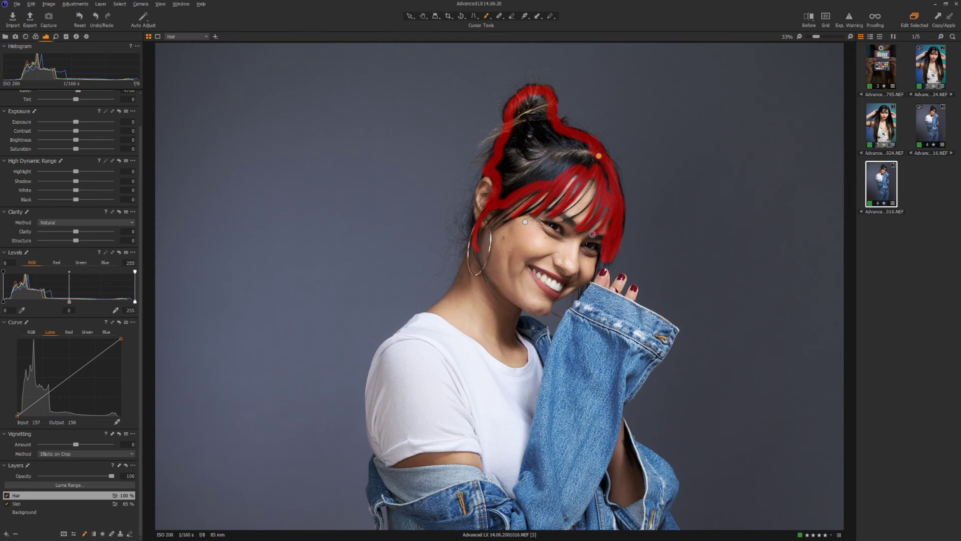
# Brush the thin fringe strands near the temple with a smaller brush and fill the Hair layer's mask.
pyautogui.press('e')
pyautogui.scroll(5, 607, 222)
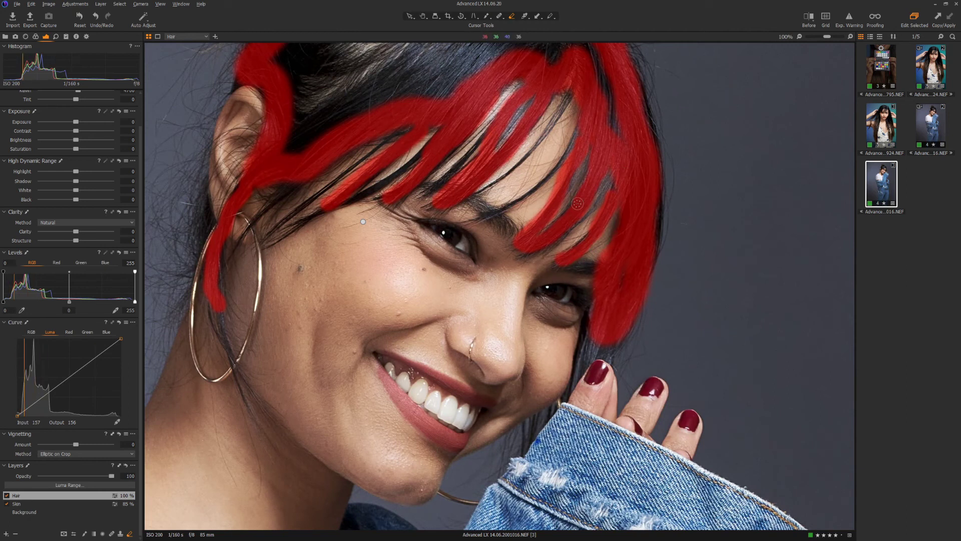
pyautogui.press('b')
pyautogui.press('[')
pyautogui.press('[')
pyautogui.moveTo(422, 155)
pyautogui.mouseDown()
pyautogui.moveTo(321, 210)
pyautogui.moveTo(340, 205)
pyautogui.mouseUp()
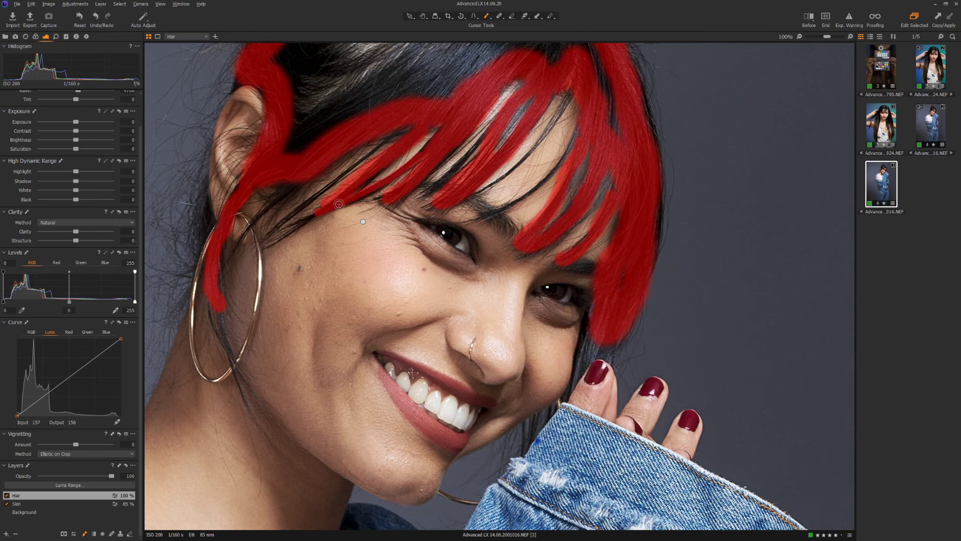
pyautogui.hotkey('ctrl', '0')
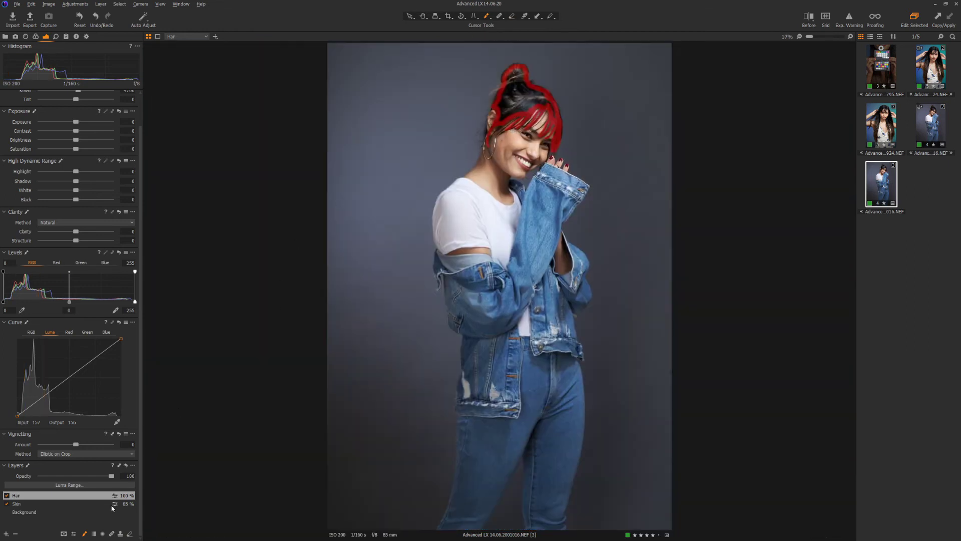
pyautogui.rightClick(95, 500)
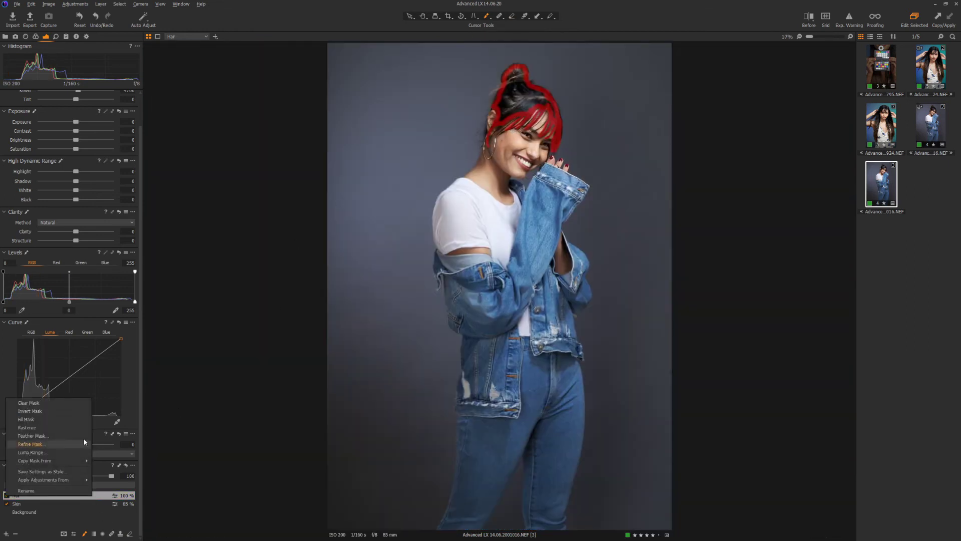
pyautogui.click(62, 422)
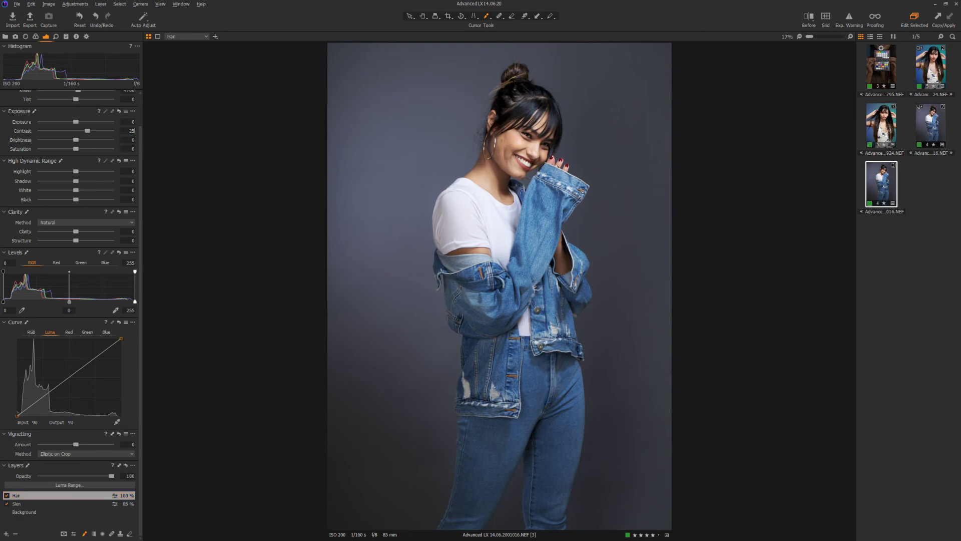
# Set the Hair layer's contrast to 25, its shadow to 3 and its structure to 40.
pyautogui.write('25')
pyautogui.press('Return')
pyautogui.scroll(2, 498, 73)
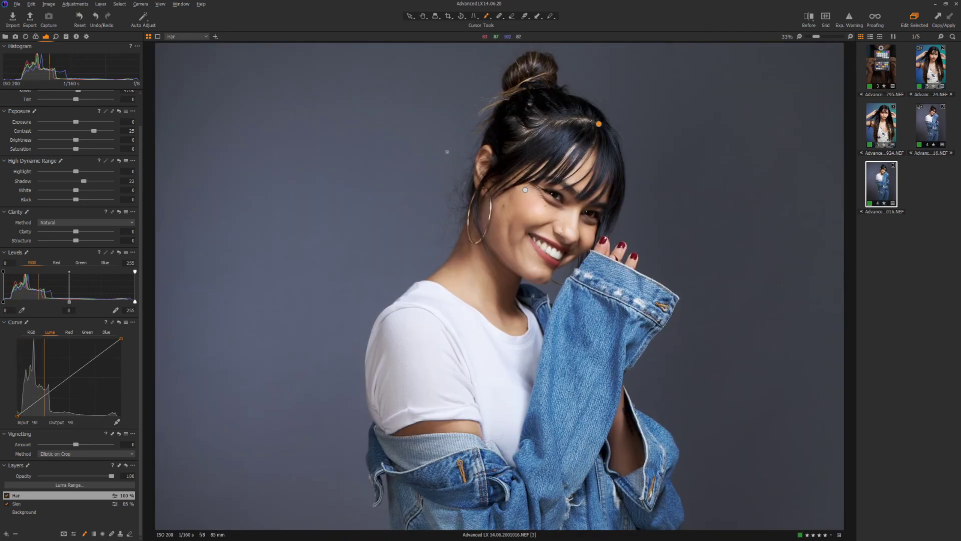
pyautogui.doubleClick(85, 182)
pyautogui.moveTo(77, 184); pyautogui.dragTo(78, 186)
# Compare the portrait with and without the Hair layer, up close and in full view.
pyautogui.click(7, 496)
pyautogui.click(6, 496)
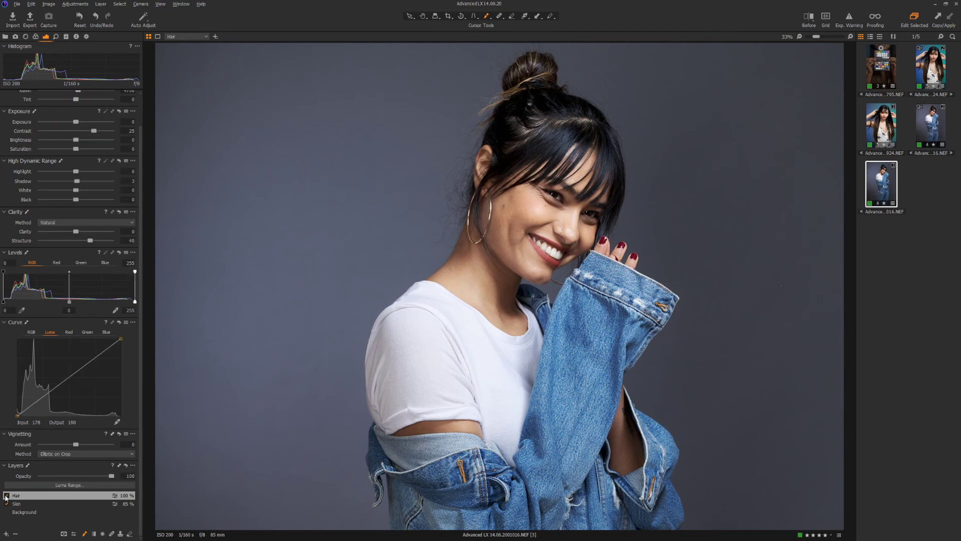
pyautogui.click(7, 496)
pyautogui.click(6, 495)
pyautogui.click(6, 496)
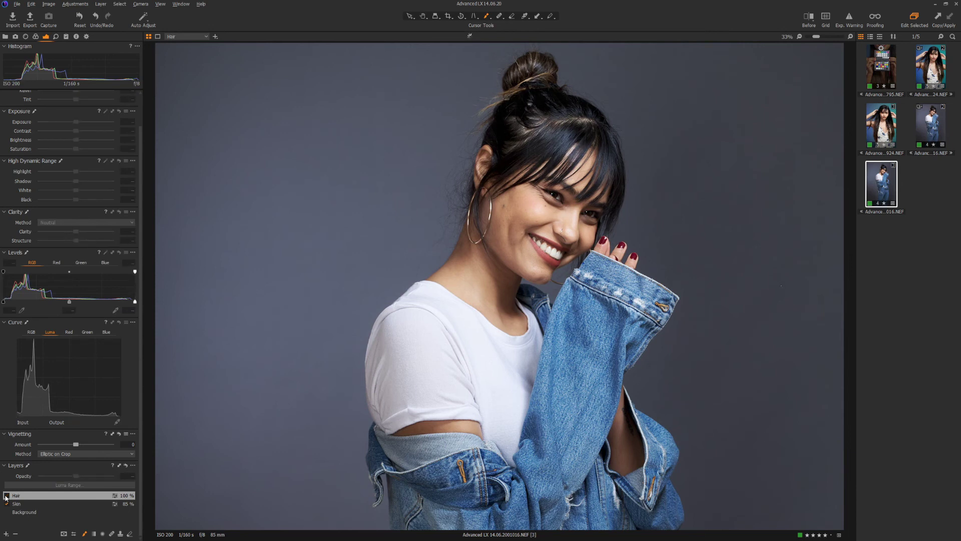
pyautogui.click(7, 495)
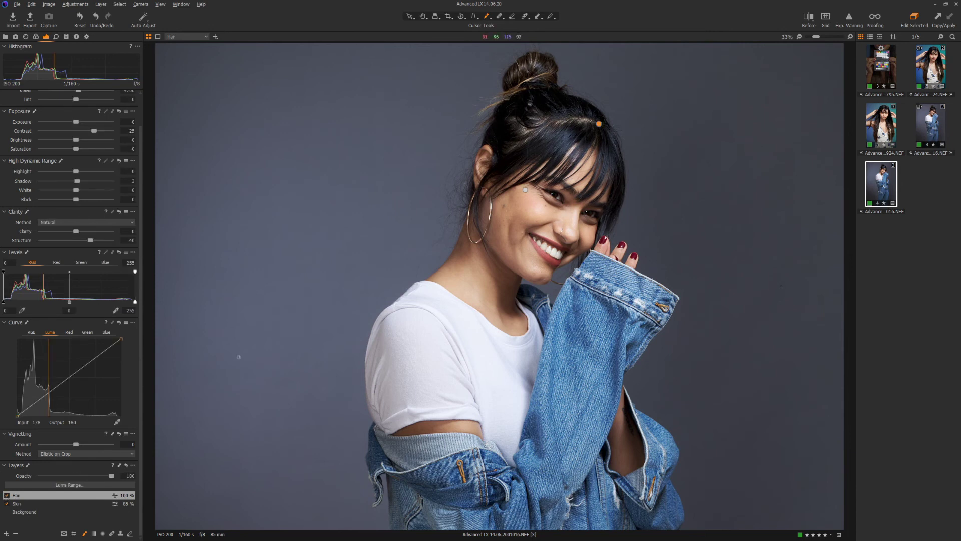
pyautogui.hotkey('ctrl', '0')
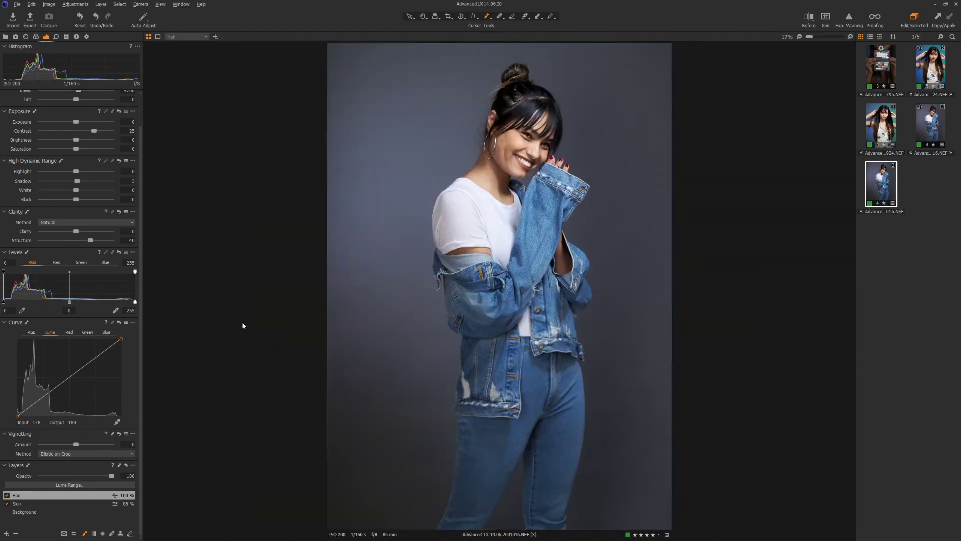
# Add a new adjustment layer named Eyes above the Hair layer.
pyautogui.click(6, 535)
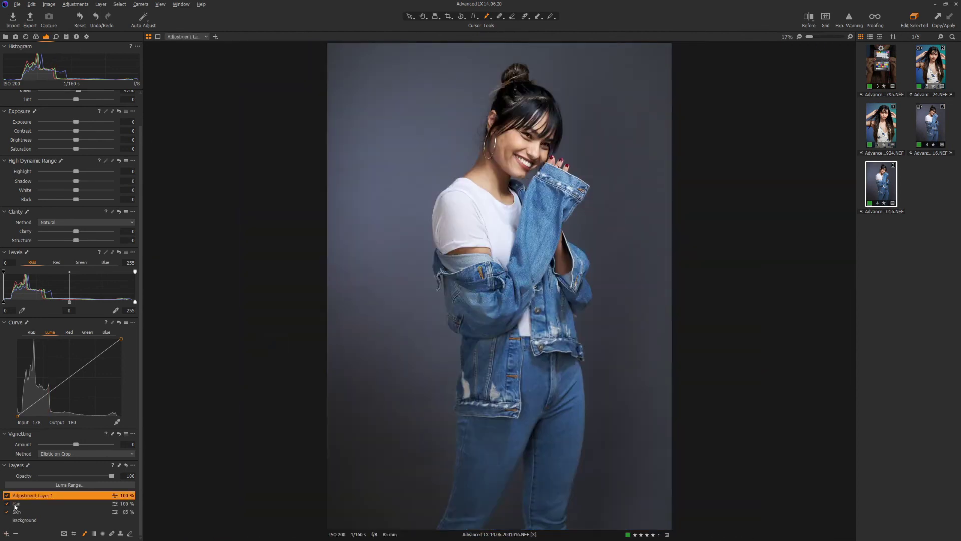
pyautogui.write('Eyes')
pyautogui.press('Return')
# Brush the Eyes layer's mask over both irises with a small brush.
pyautogui.scroll(4, 489, 134)
pyautogui.scroll(3, 602, 131)
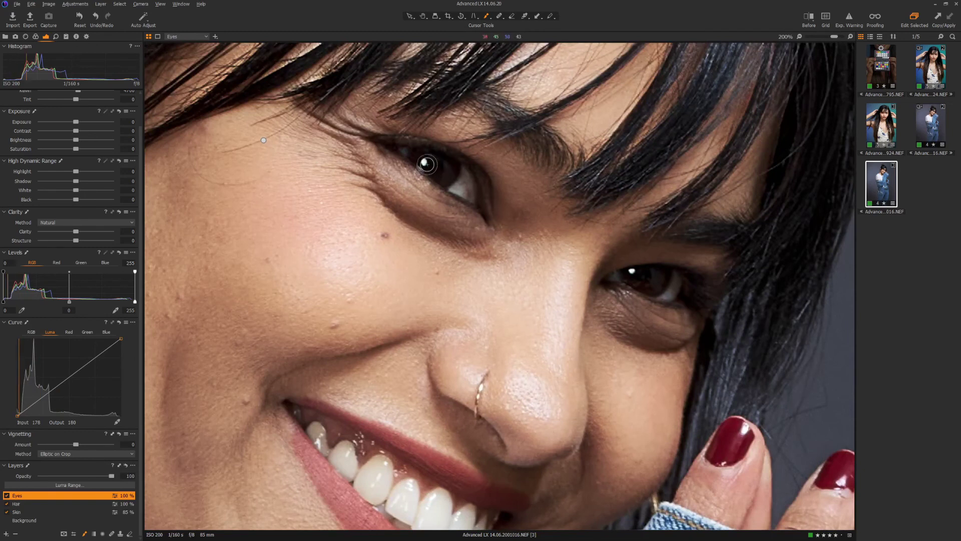
pyautogui.moveTo(421, 160)
pyautogui.mouseDown()
pyautogui.moveTo(445, 182)
pyautogui.moveTo(451, 169)
pyautogui.moveTo(418, 157)
pyautogui.mouseUp()
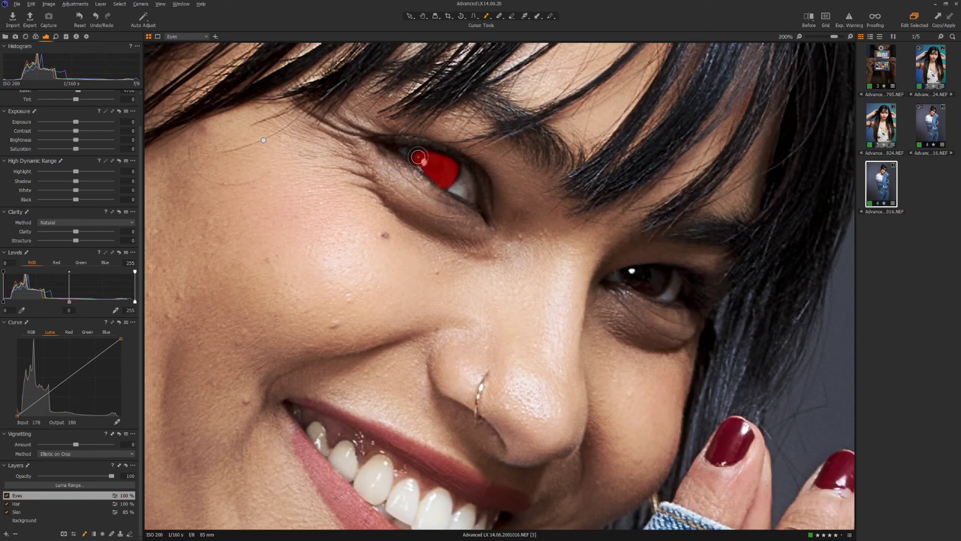
pyautogui.moveTo(652, 291)
pyautogui.mouseDown()
pyautogui.moveTo(640, 287)
pyautogui.moveTo(665, 278)
pyautogui.moveTo(629, 274)
pyautogui.moveTo(646, 277)
pyautogui.mouseUp()
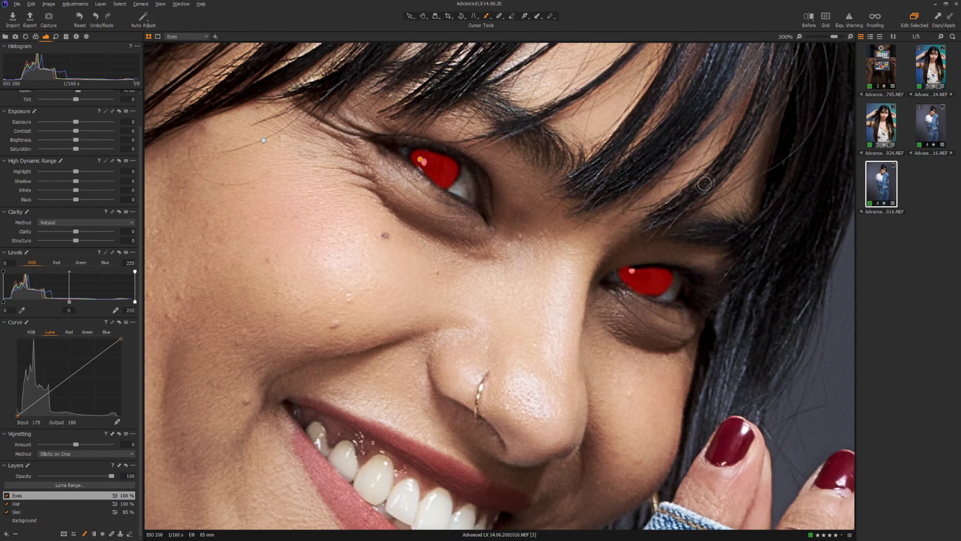
pyautogui.press('e')
pyautogui.press('b')
pyautogui.hotkey('ctrl', '0')
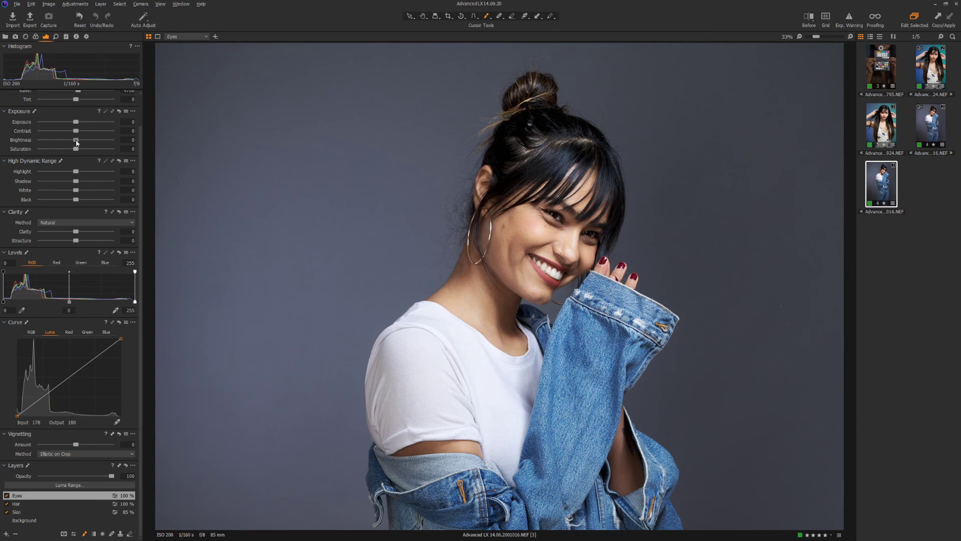
# Set the Eyes layer's contrast to 16, brightness to 29 and saturation to 39.
pyautogui.moveTo(77, 143)
pyautogui.mouseDown()
pyautogui.moveTo(105, 141)
pyautogui.moveTo(93, 149)
pyautogui.mouseUp()
pyautogui.moveTo(76, 131); pyautogui.dragTo(87, 134)
pyautogui.click(103, 139)
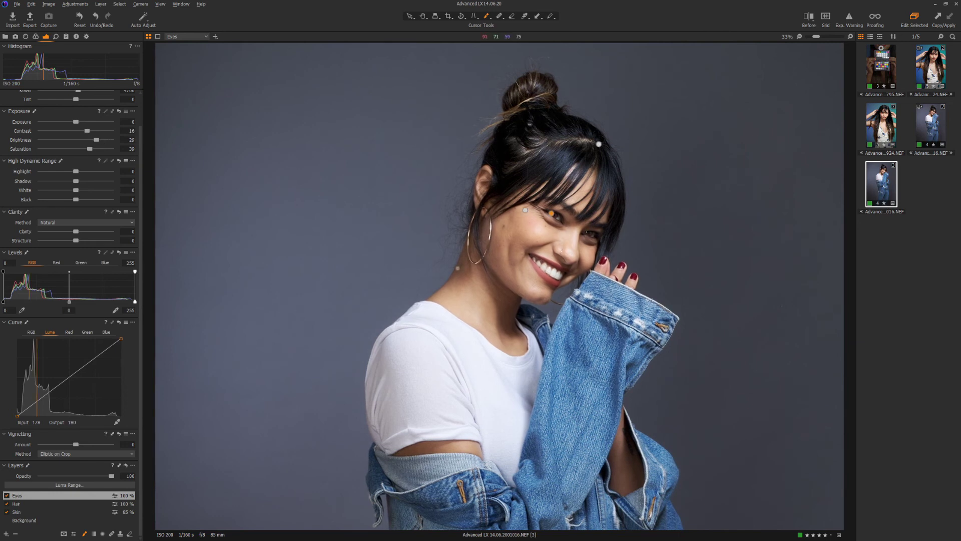
pyautogui.hotkey('ctrl', '0')
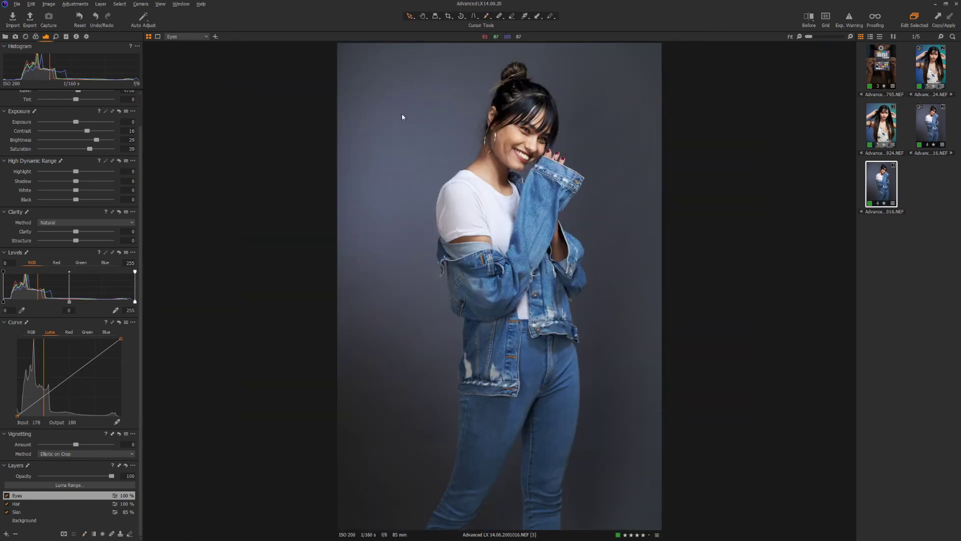
pyautogui.click(410, 16)
# Raise the Eyes layer's brightness to 45 and check the irises up close.
pyautogui.moveTo(96, 141)
pyautogui.mouseDown()
pyautogui.moveTo(119, 142)
pyautogui.moveTo(96, 142)
pyautogui.moveTo(105, 142)
pyautogui.mouseUp()
pyautogui.scroll(2, 569, 111)
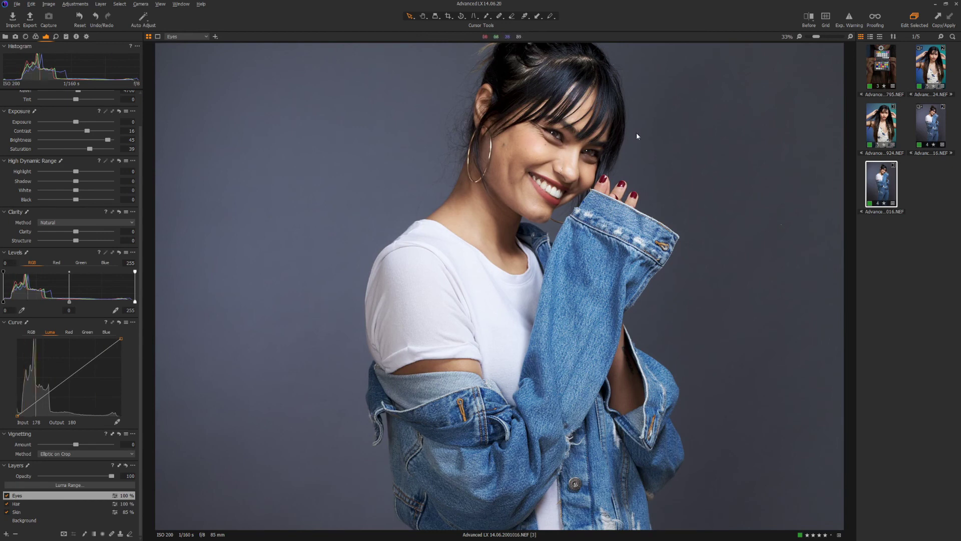
pyautogui.scroll(2, 615, 124)
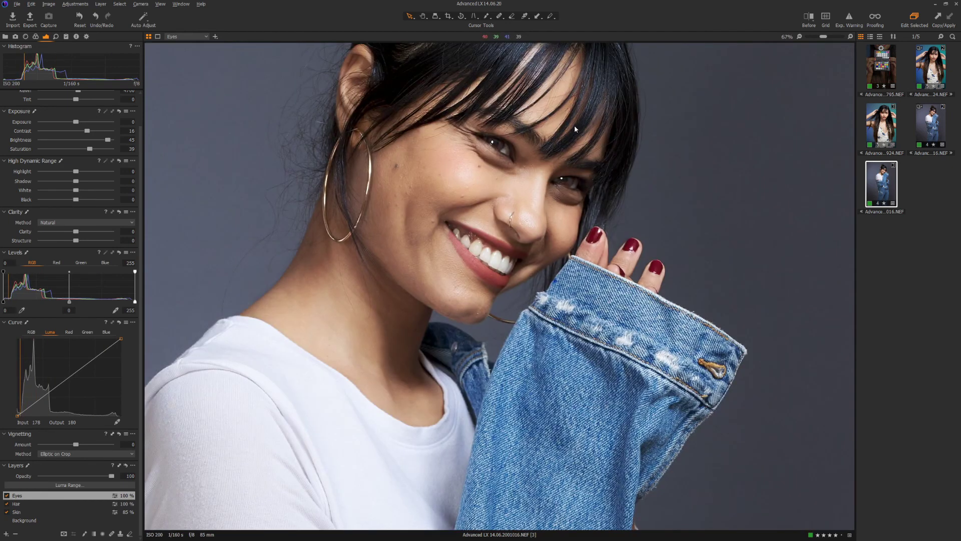
pyautogui.scroll(-4, 575, 126)
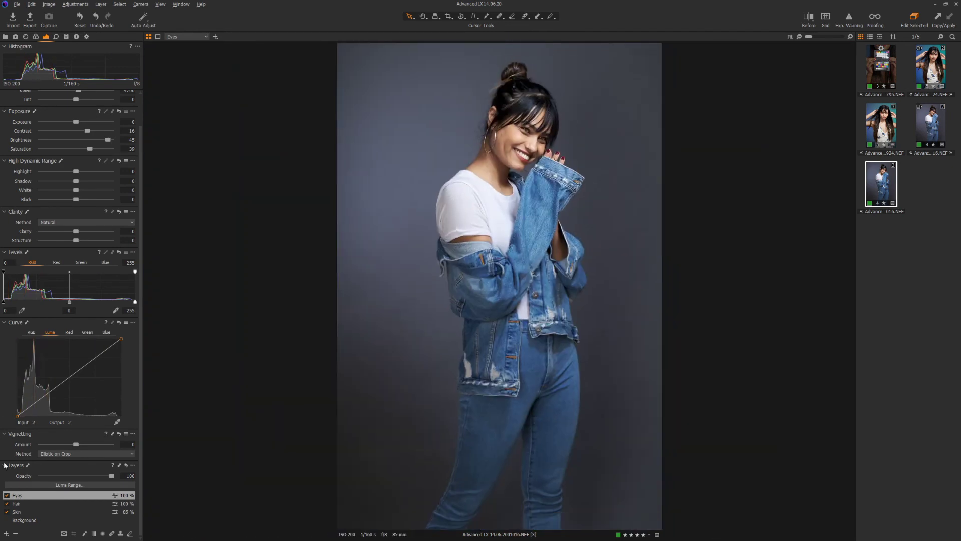
# Compare the portrait with and without the Eyes layer and increase the layer's structure.
pyautogui.click(6, 495)
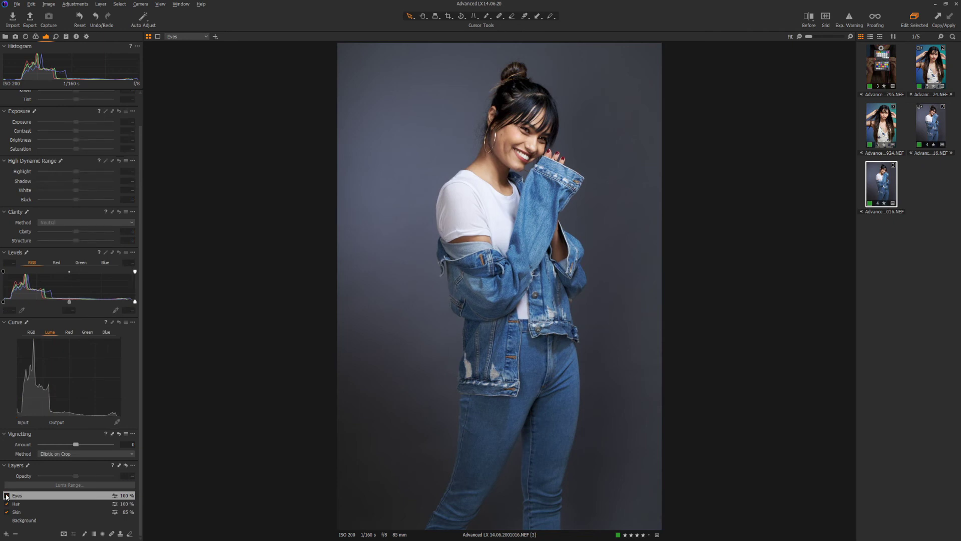
pyautogui.click(6, 495)
pyautogui.click(6, 496)
pyautogui.click(7, 496)
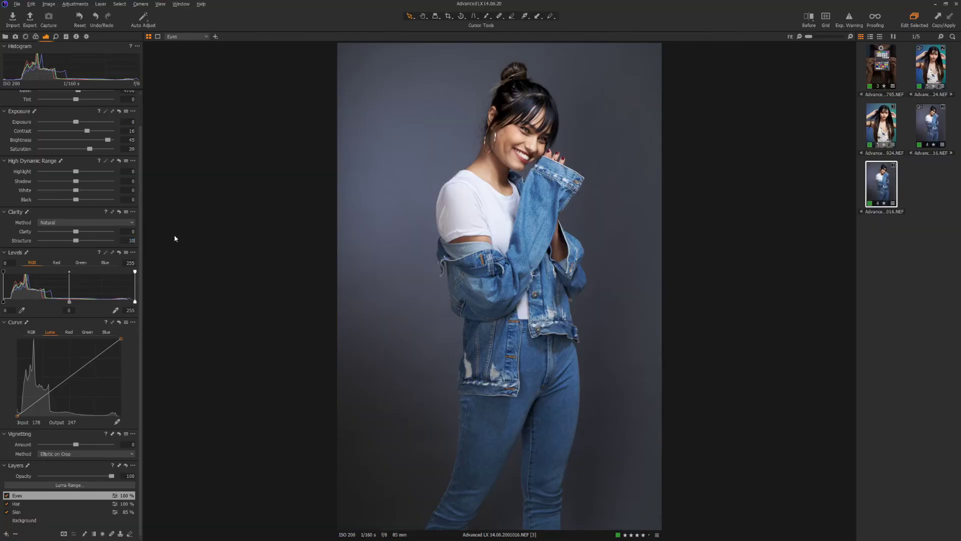
pyautogui.press('Return')
# Add a new adjustment layer named Lips above the Eyes layer.
pyautogui.click(6, 534)
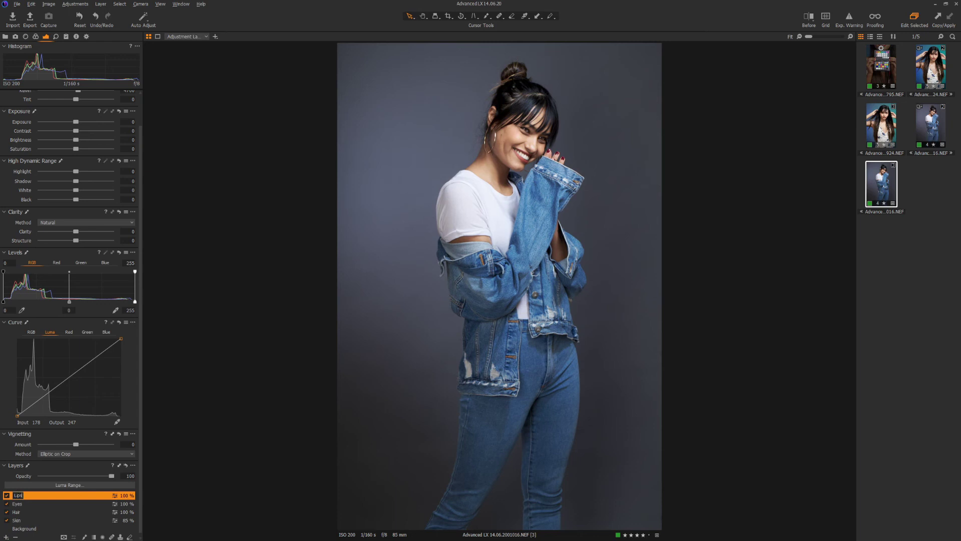
pyautogui.press('Return')
# Brush the Lips layer's mask over the upper lip, lower lip and mouth corner, then hide the mask overlay.
pyautogui.scroll(3, 600, 131)
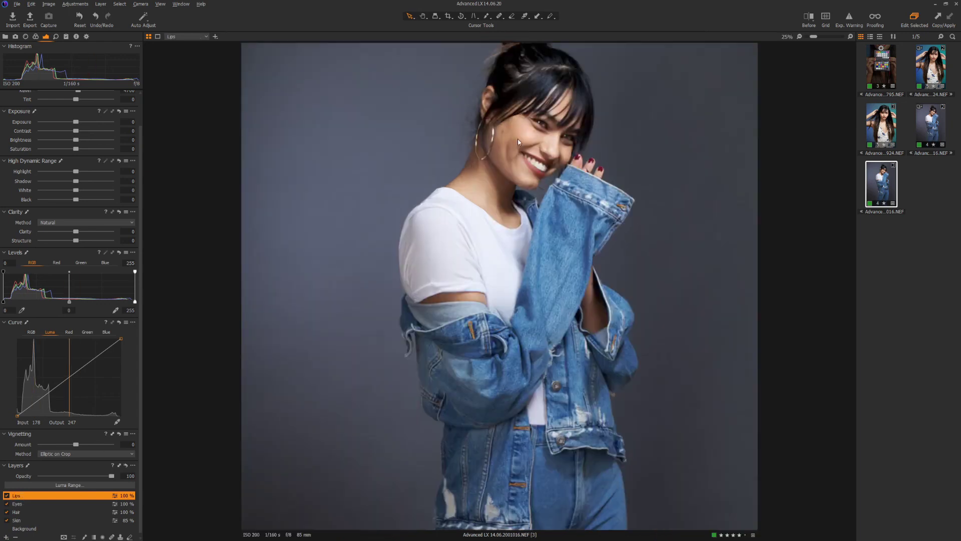
pyautogui.scroll(2, 584, 160)
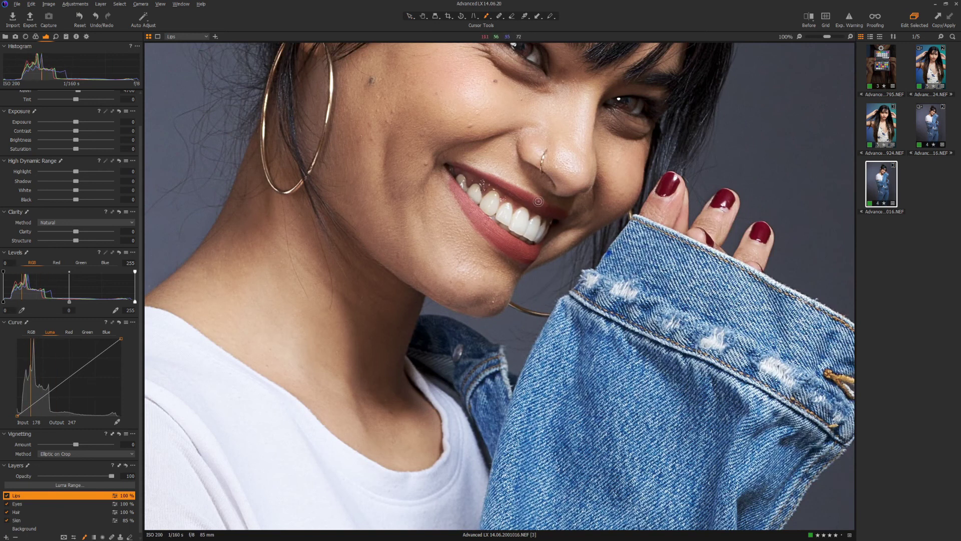
pyautogui.moveTo(544, 205)
pyautogui.mouseDown()
pyautogui.moveTo(564, 214)
pyautogui.moveTo(459, 166)
pyautogui.moveTo(562, 215)
pyautogui.mouseUp()
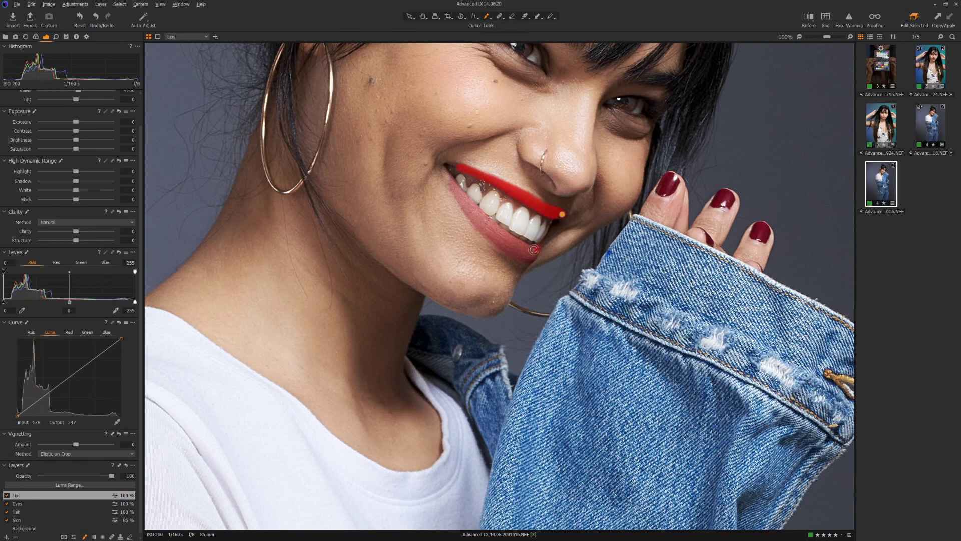
pyautogui.moveTo(533, 249)
pyautogui.mouseDown()
pyautogui.moveTo(513, 241)
pyautogui.moveTo(532, 250)
pyautogui.moveTo(452, 182)
pyautogui.moveTo(497, 245)
pyautogui.moveTo(529, 261)
pyautogui.moveTo(534, 252)
pyautogui.moveTo(489, 235)
pyautogui.mouseUp()
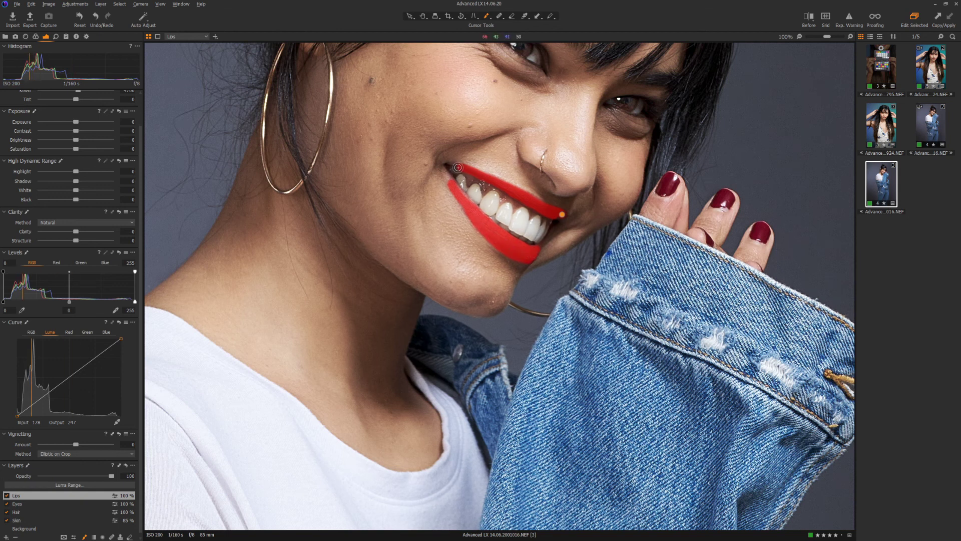
pyautogui.moveTo(457, 167); pyautogui.dragTo(454, 171)
pyautogui.press('e')
pyautogui.press('m')
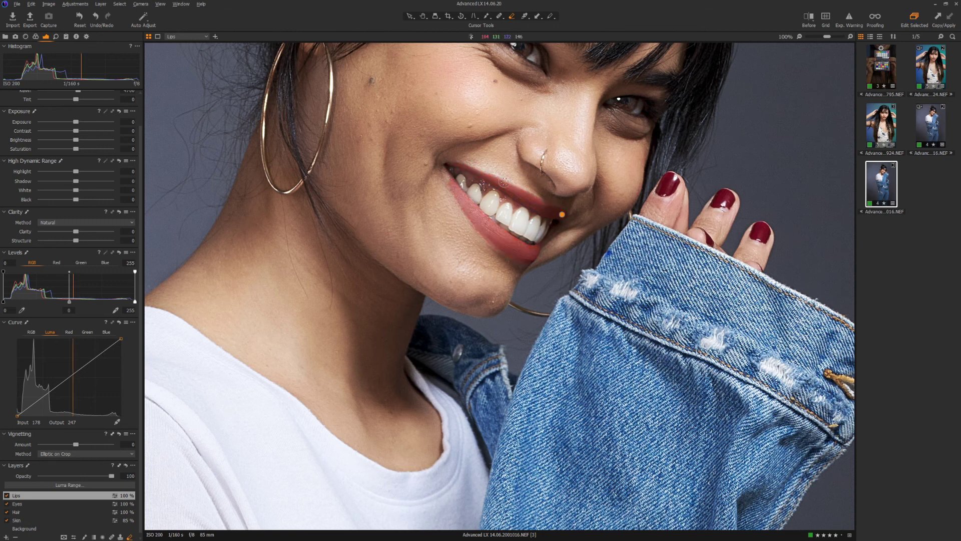
pyautogui.hotkey('ctrl', '0')
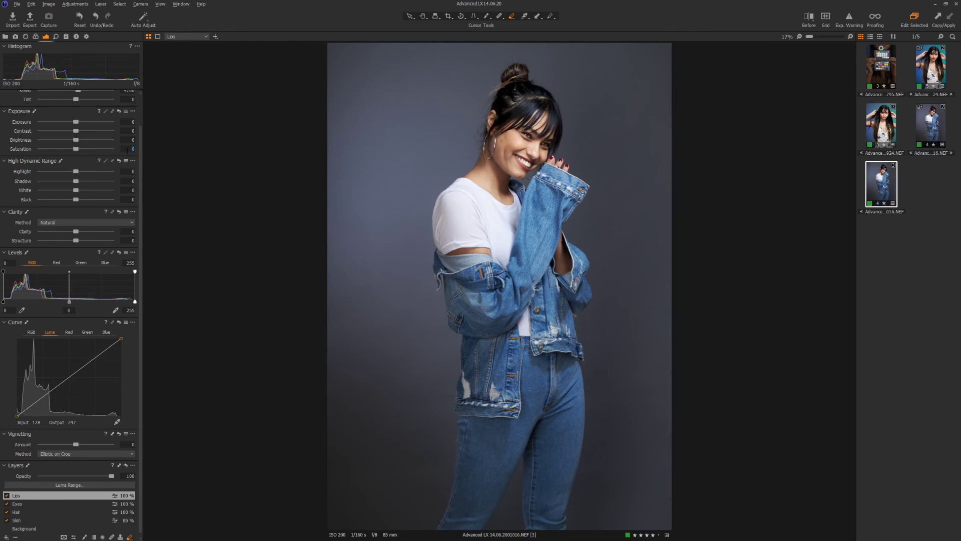
# Set the Lips layer's saturation to 15 and its structure to 20.
pyautogui.write('15')
pyautogui.write('20')
pyautogui.press('Return')
# Compare the portrait with and without the Lips layer, in full view and close up on the face.
pyautogui.click(6, 496)
pyautogui.click(6, 495)
pyautogui.click(6, 495)
pyautogui.click(7, 495)
pyautogui.scroll(3, 568, 107)
pyautogui.press('v')
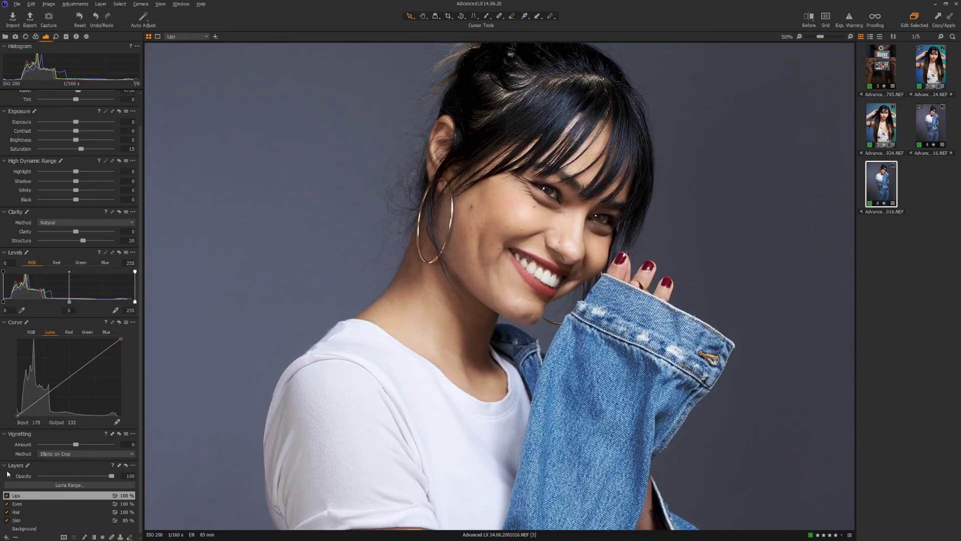
pyautogui.click(6, 496)
pyautogui.click(7, 496)
pyautogui.click(7, 495)
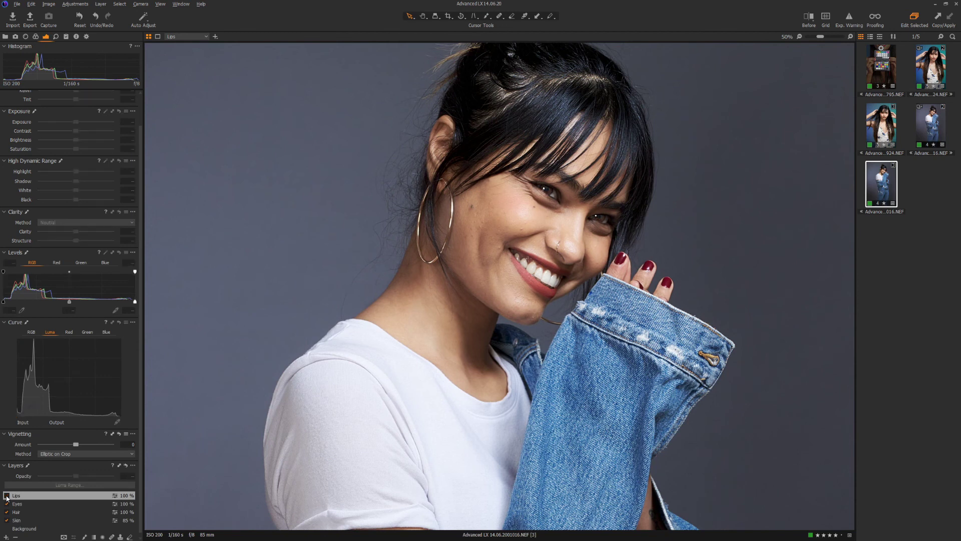
pyautogui.click(7, 495)
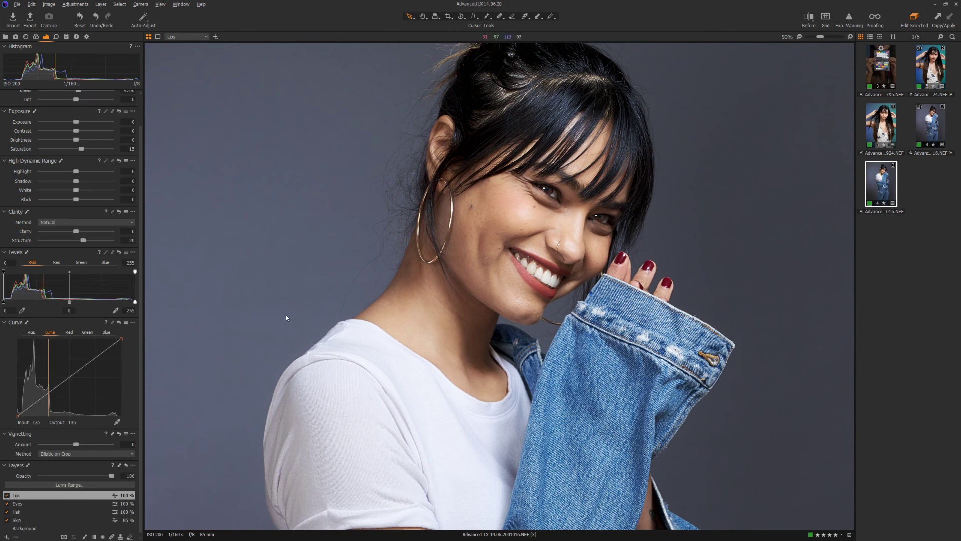
pyautogui.scroll(-3, 287, 314)
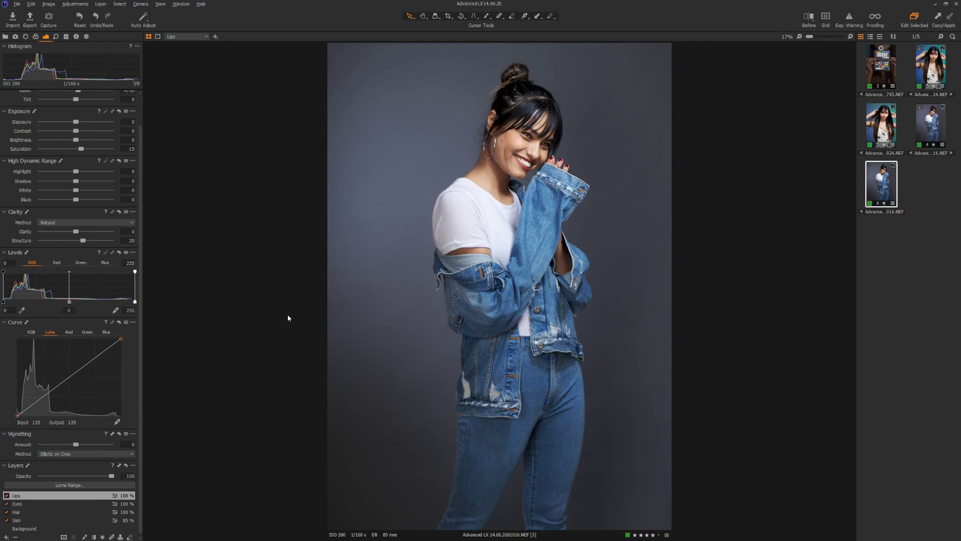
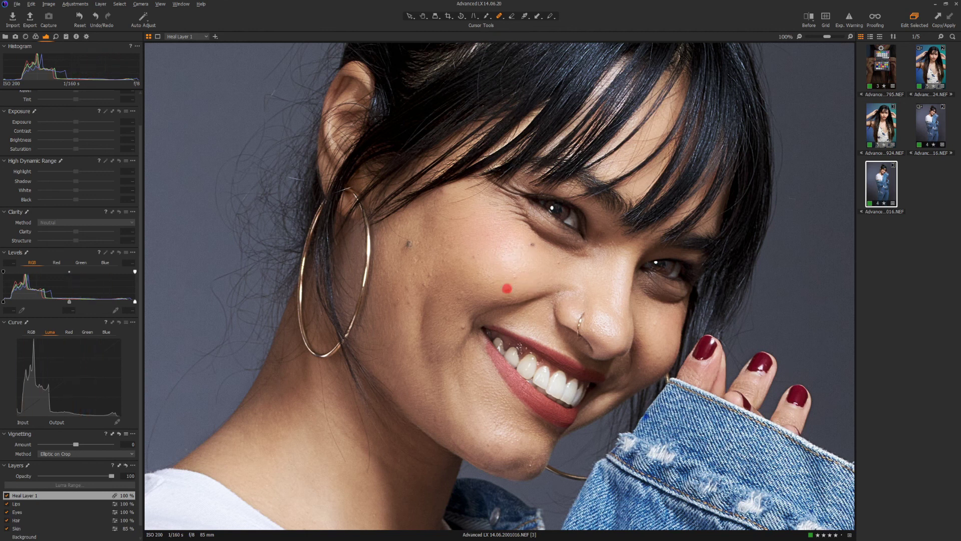
# Heal the small blemishes across the cheek and beside the smile line on the heal layer.
pyautogui.click(507, 288)
pyautogui.click(514, 275)
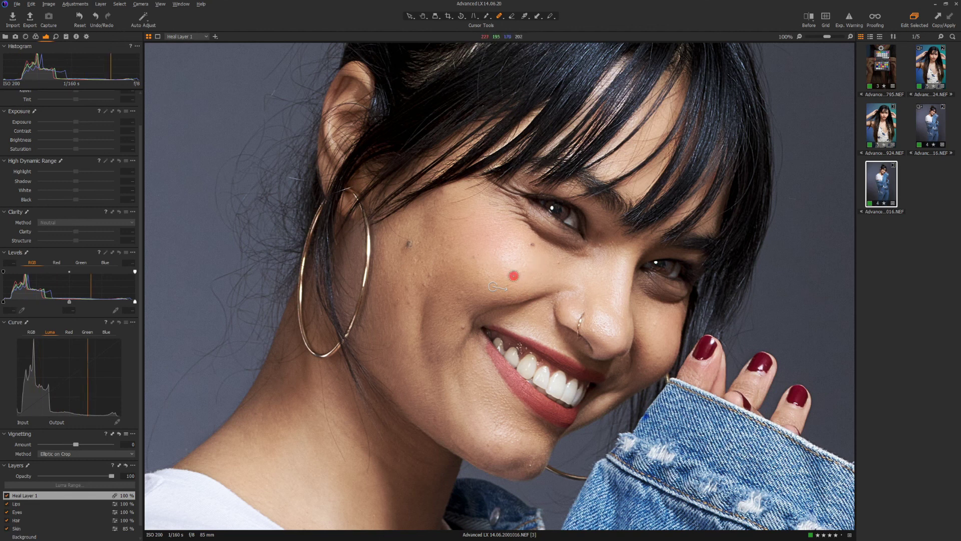
pyautogui.click(461, 328)
pyautogui.click(459, 296)
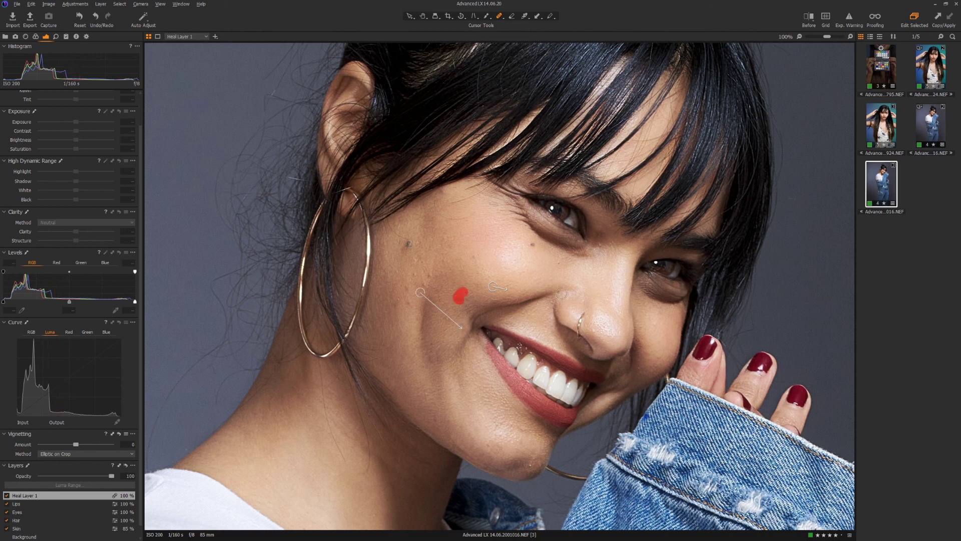
pyautogui.click(411, 274)
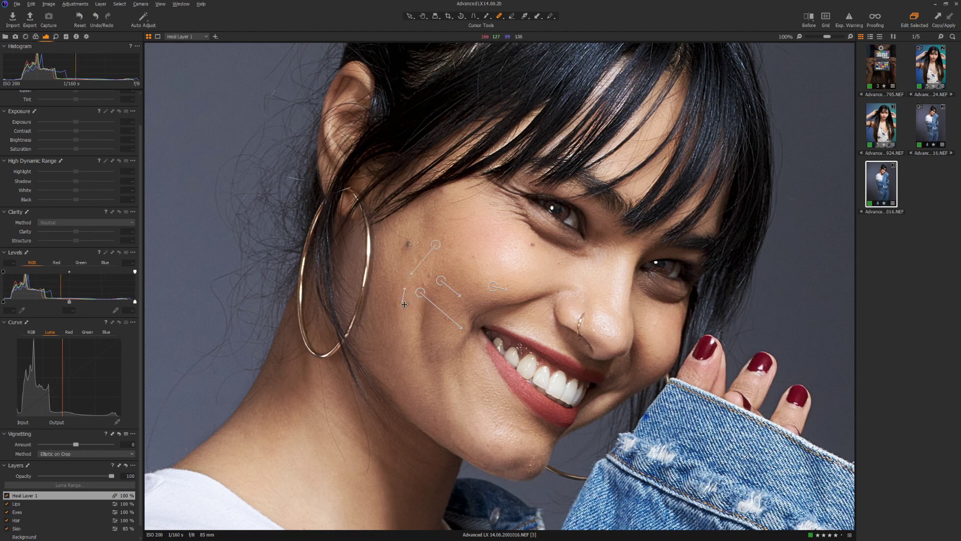
# Delete the heal point on the outer cheek near the earring and heal the spots around it again.
pyautogui.press('Delete')
pyautogui.click(408, 304)
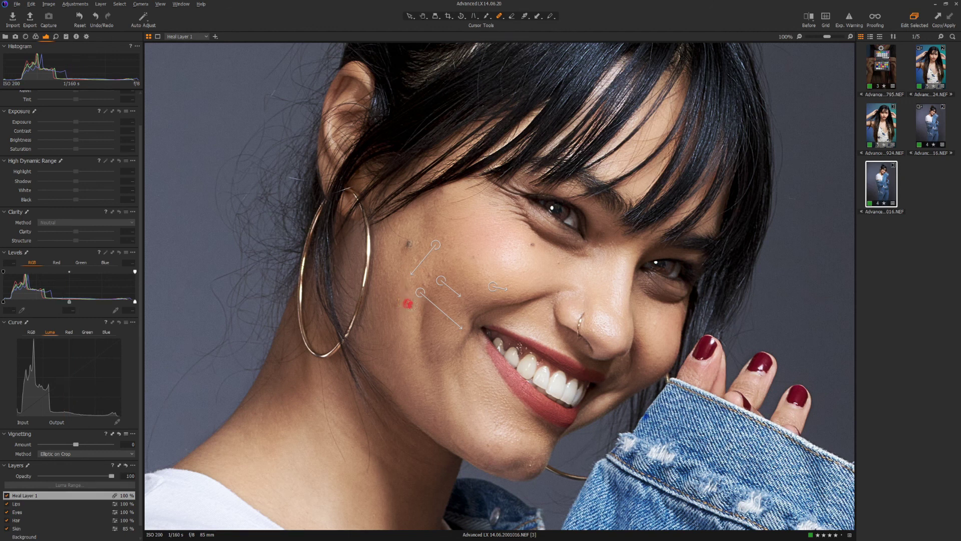
pyautogui.click(398, 301)
pyautogui.click(416, 260)
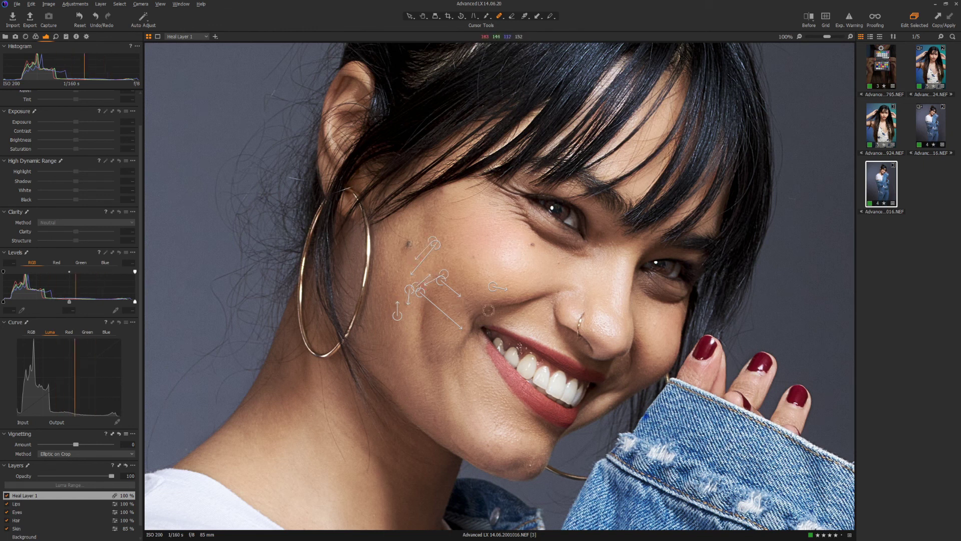
# Heal the blemish on the chin using skin along the jawline as the source.
pyautogui.click(533, 466)
pyautogui.moveTo(492, 466)
pyautogui.mouseDown()
pyautogui.moveTo(496, 437)
pyautogui.moveTo(482, 418)
pyautogui.moveTo(459, 439)
pyautogui.mouseUp()
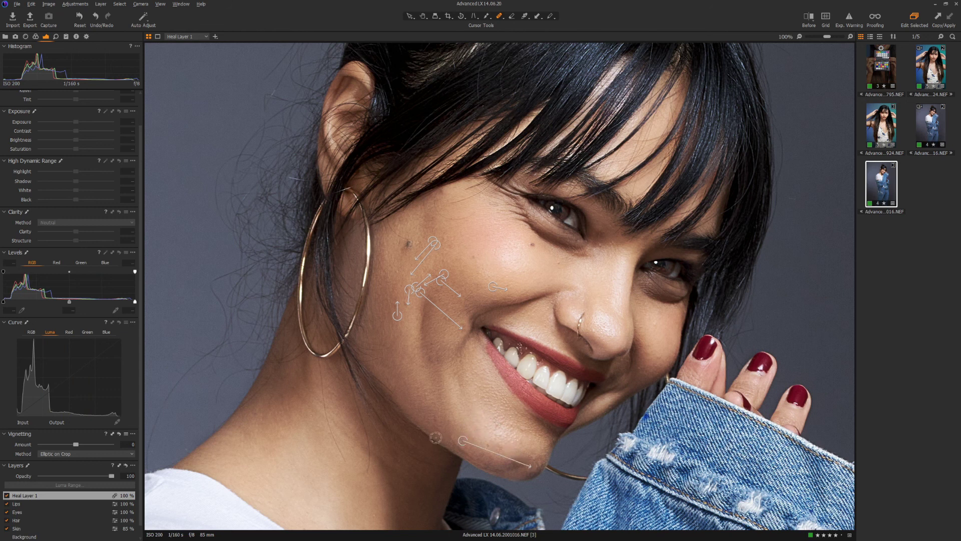
# Undo the last change to the chin heal point and heal the spot on the upper cheek below the eye.
pyautogui.hotkey('ctrl', 'z')
pyautogui.click(474, 257)
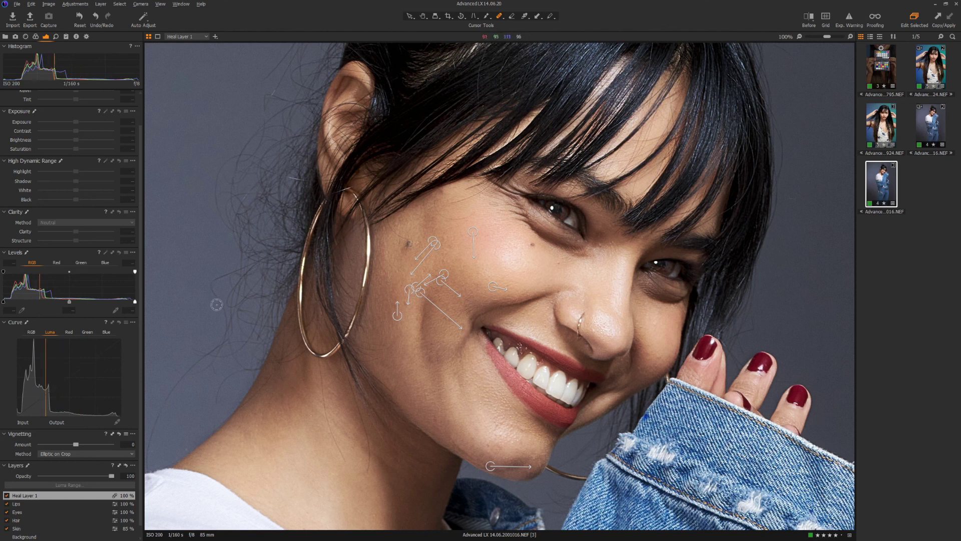
pyautogui.press('v')
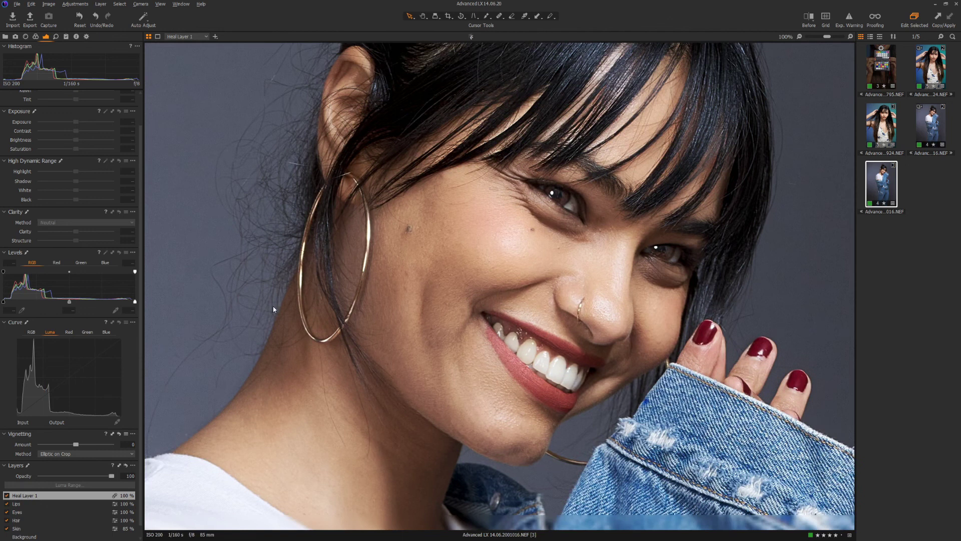
# Compare the portrait with and without the heal layer, in a wide view and closer on the face.
pyautogui.hotkey('ctrl', '0')
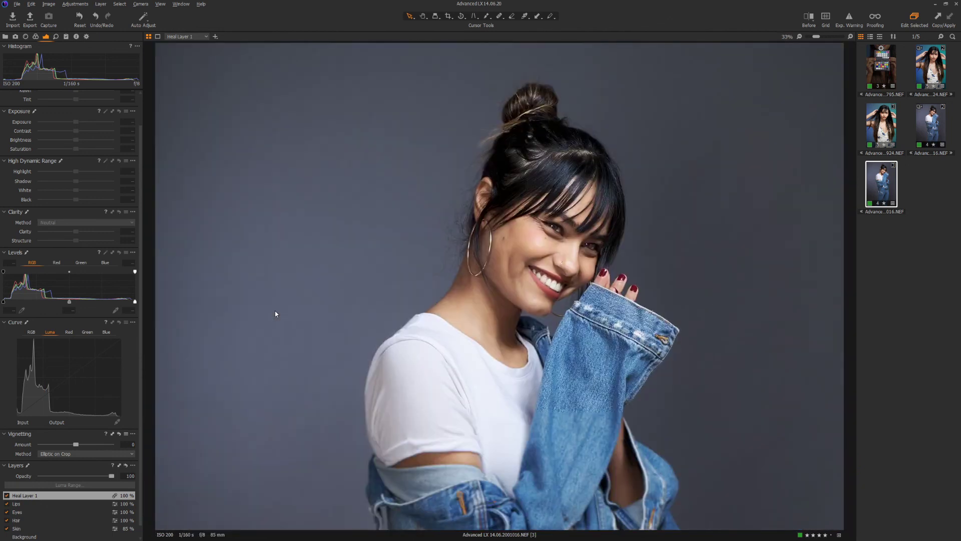
pyautogui.click(7, 495)
pyautogui.click(7, 495)
pyautogui.scroll(2, 502, 171)
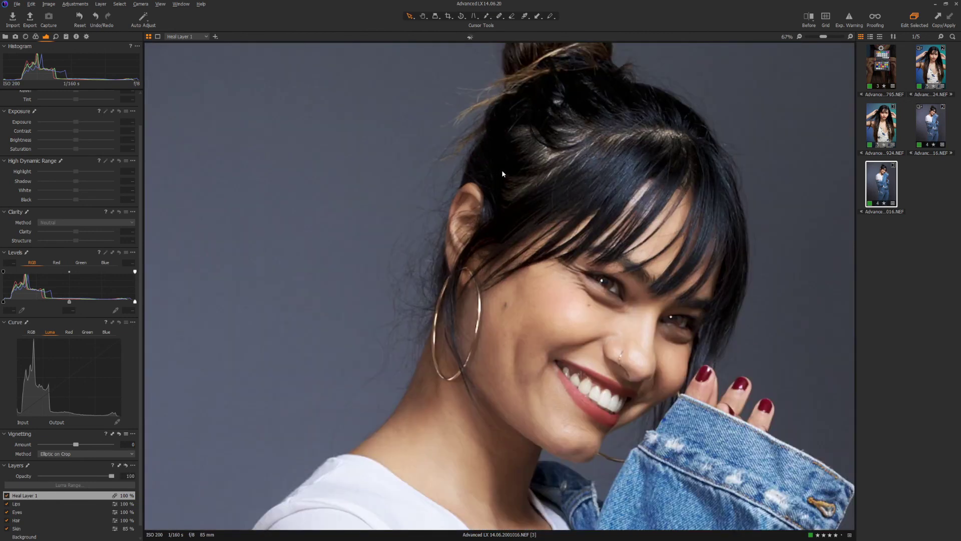
pyautogui.click(7, 495)
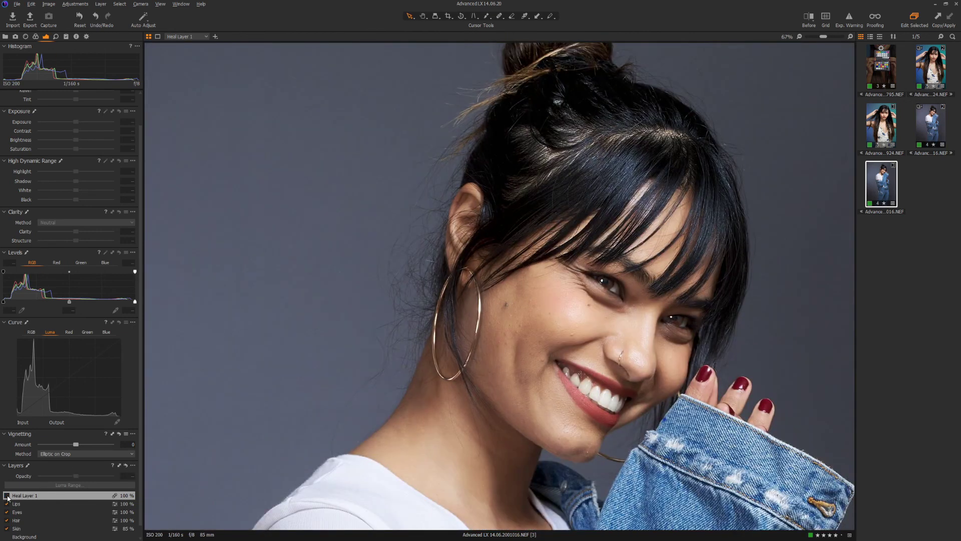
pyautogui.click(7, 496)
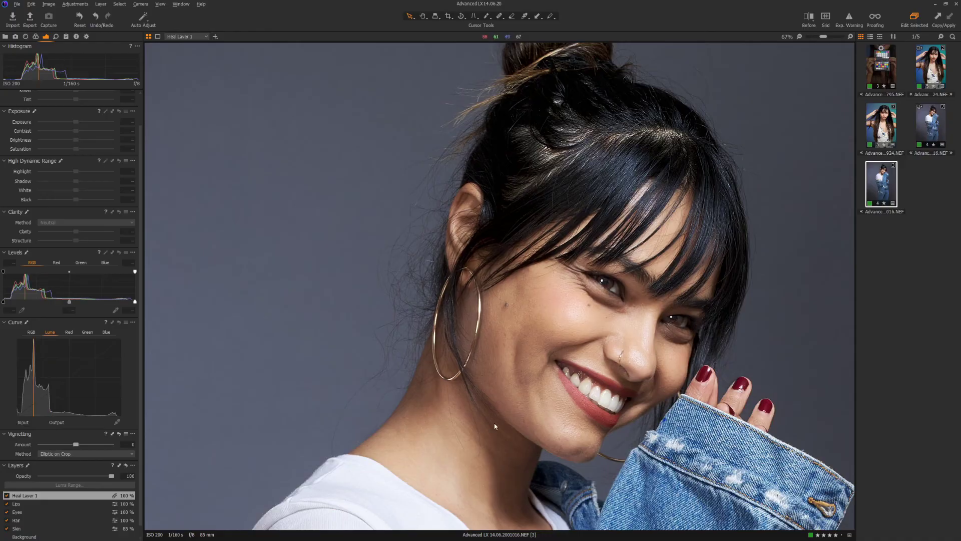
# Crop the denim portrait to a 4x5 ratio, trimming the legs and leaving a little space above the hair bun.
pyautogui.hotkey('ctrl', '0')
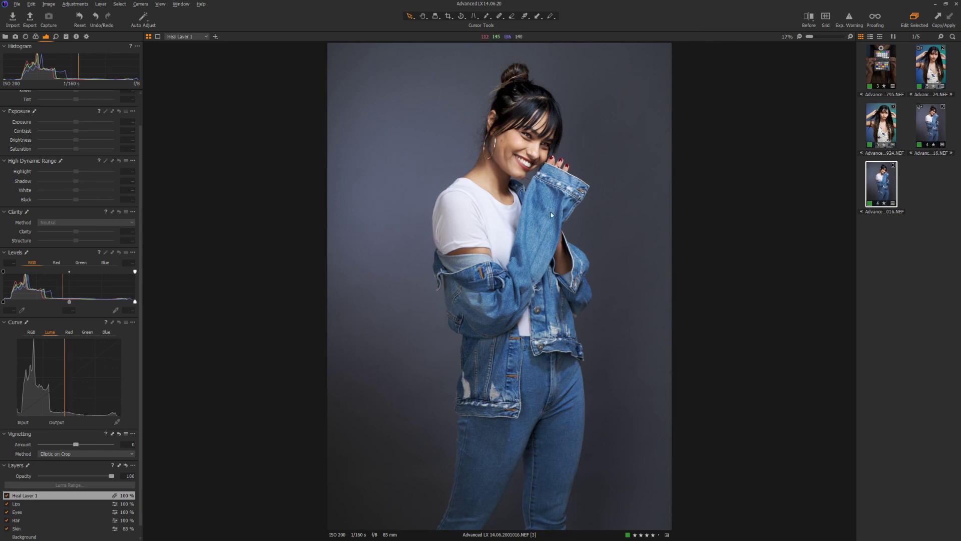
pyautogui.press('c')
pyautogui.click(449, 18)
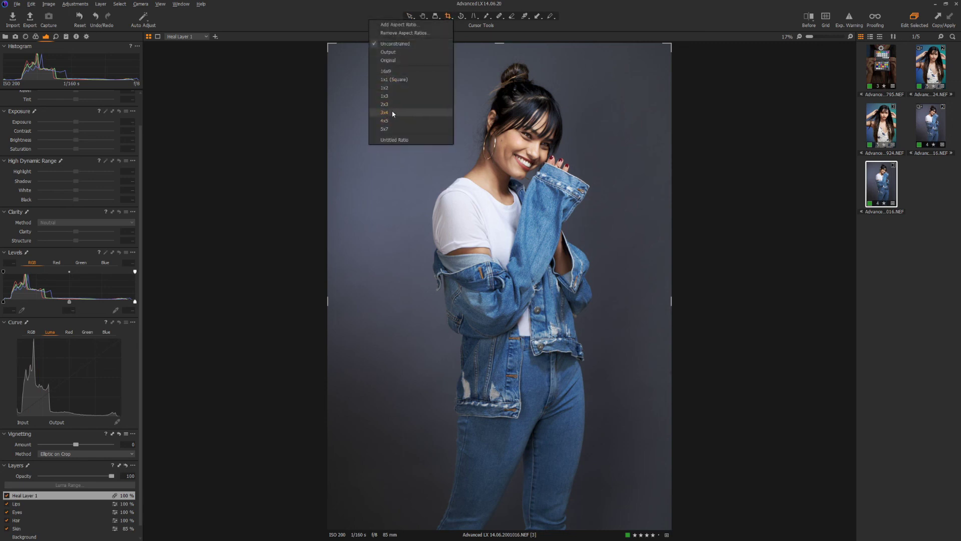
pyautogui.click(392, 121)
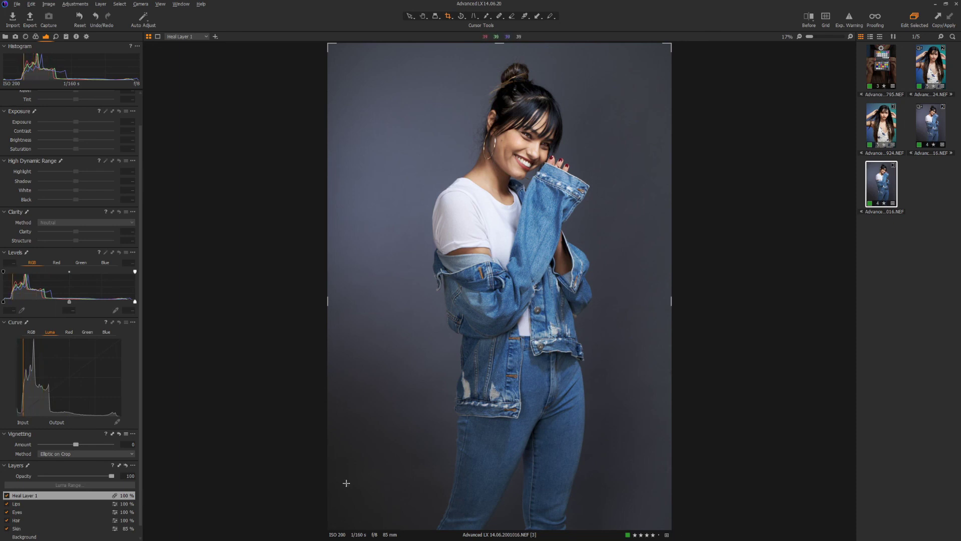
pyautogui.click(503, 270)
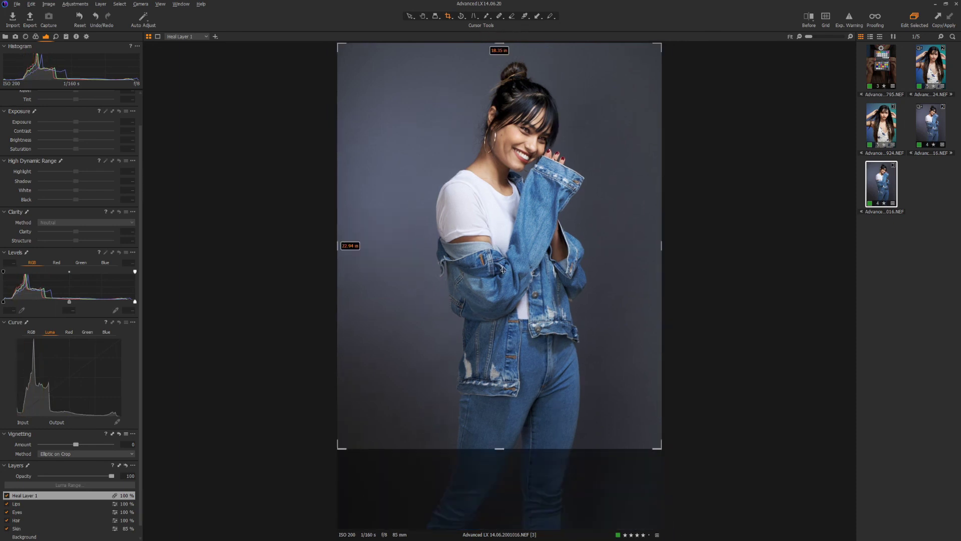
pyautogui.moveTo(503, 270); pyautogui.dragTo(497, 284)
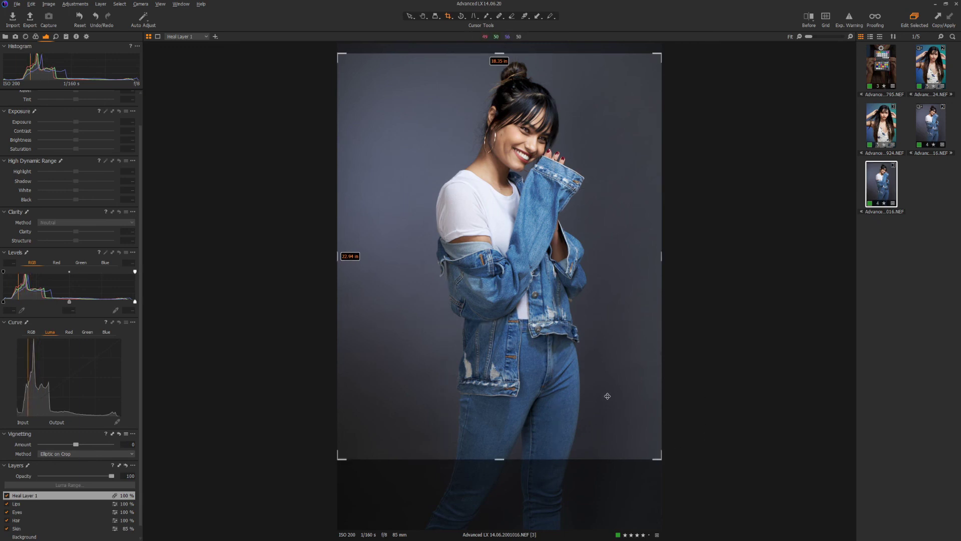
pyautogui.press('v')
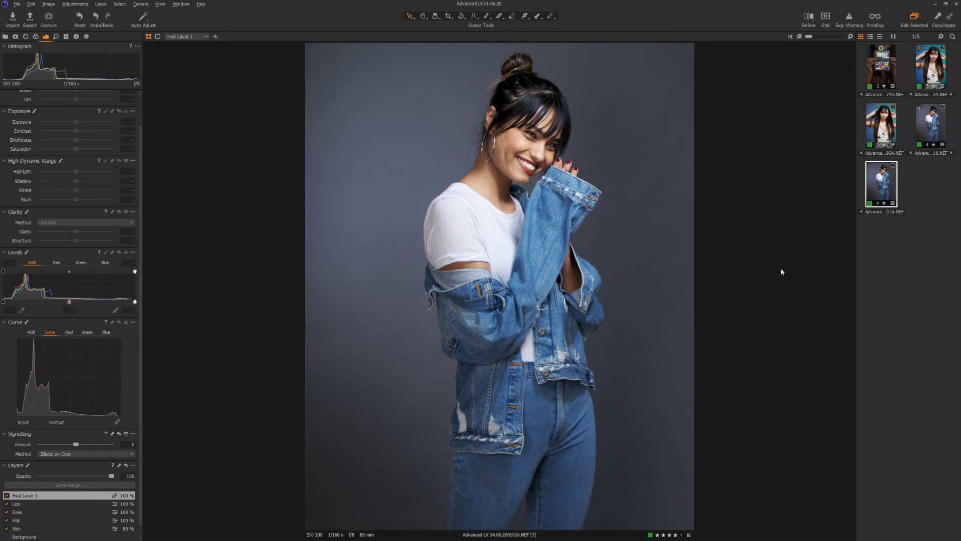
# View the cropped denim portrait beside its other variant and set the Background layer's saturation to 5.
pyautogui.keyDown('ctrl'); pyautogui.click(931, 127); pyautogui.keyUp('ctrl')
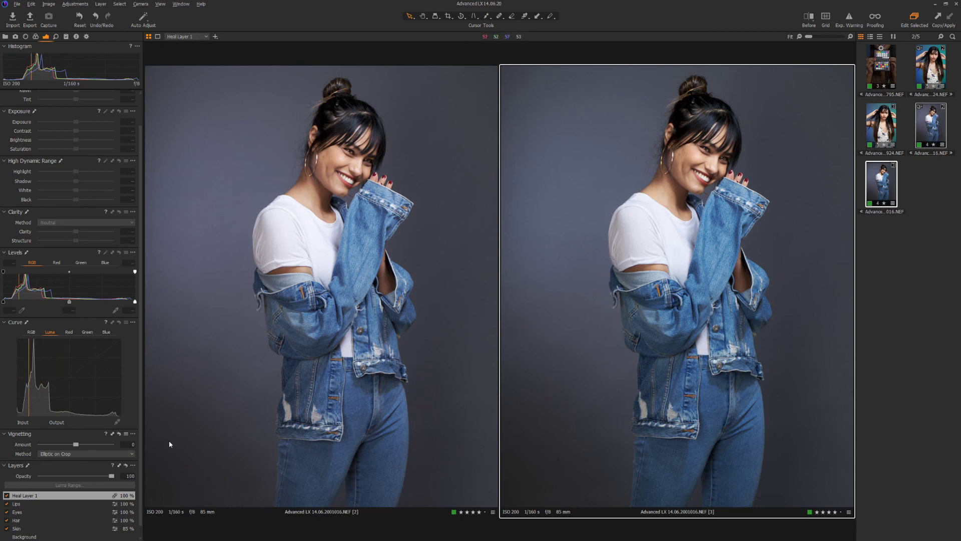
pyautogui.scroll(-1, 26, 507)
pyautogui.click(25, 525)
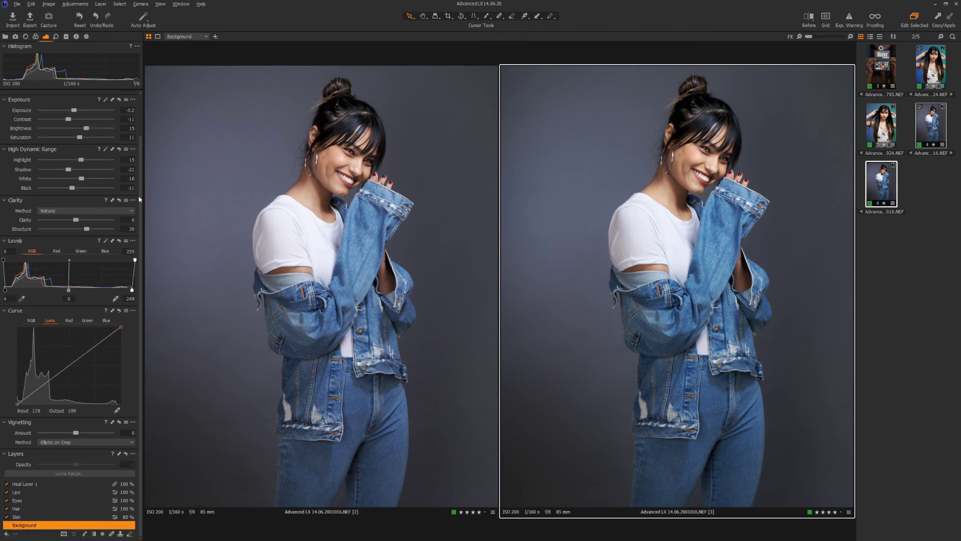
pyautogui.scroll(1, 91, 171)
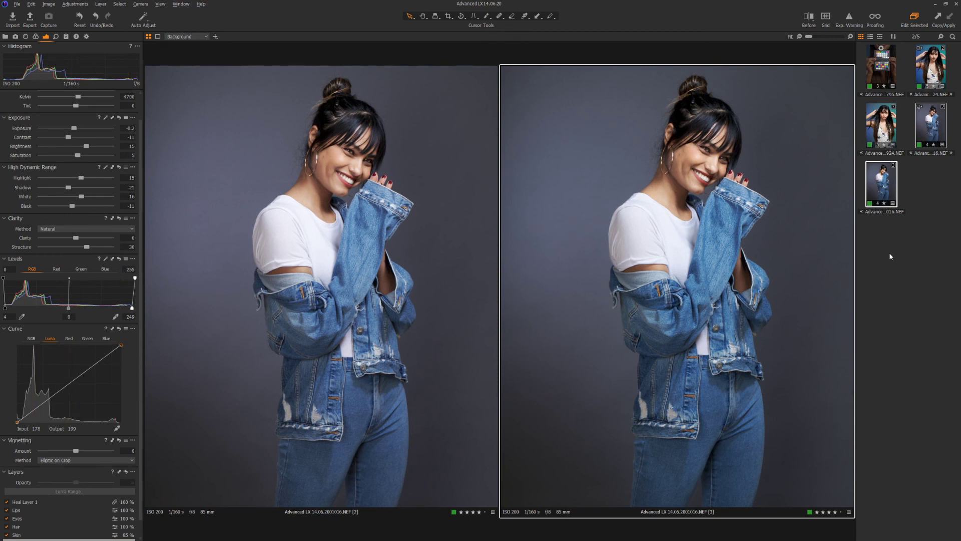
# Clear the selection and compare the denim portrait side by side with the floral-dress portrait.
pyautogui.click(923, 191)
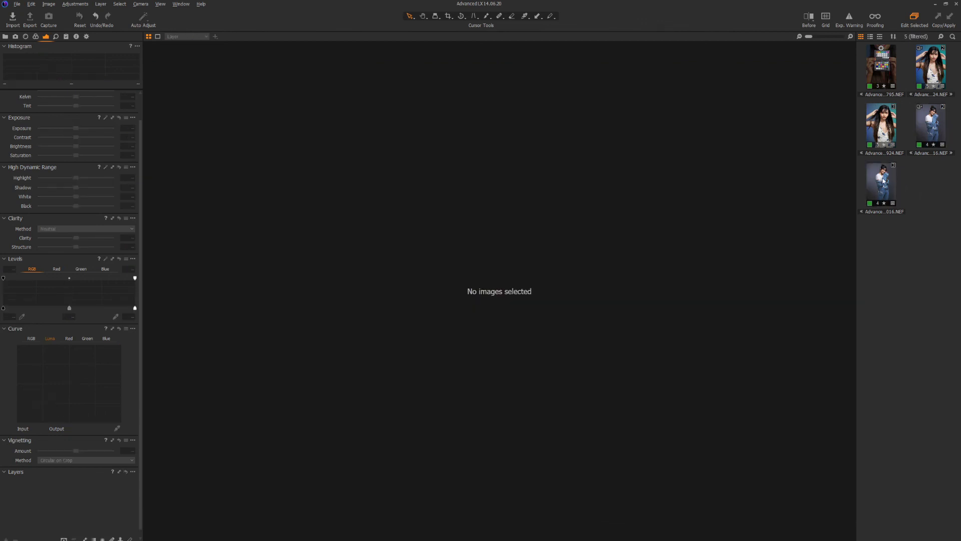
pyautogui.click(883, 180)
pyautogui.keyDown('ctrl'); pyautogui.click(881, 125); pyautogui.keyUp('ctrl')
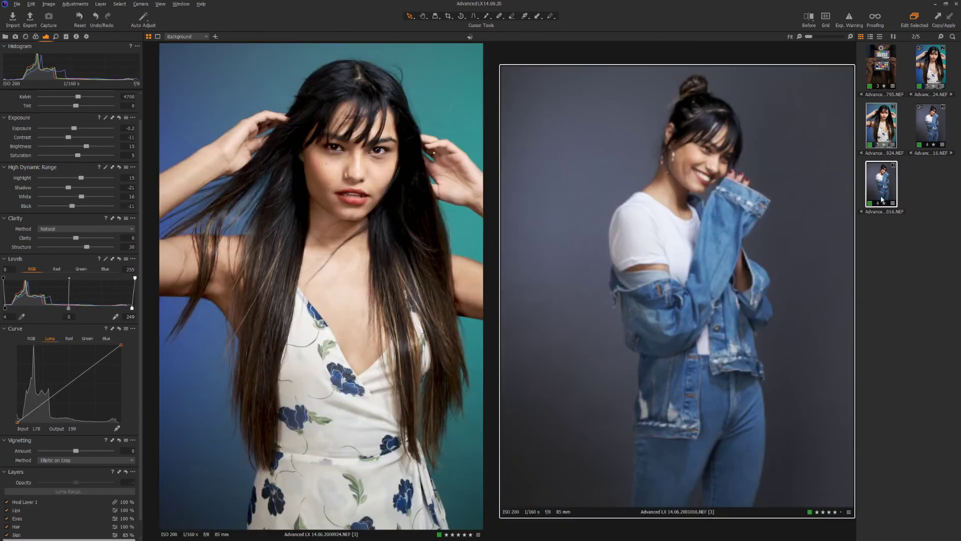